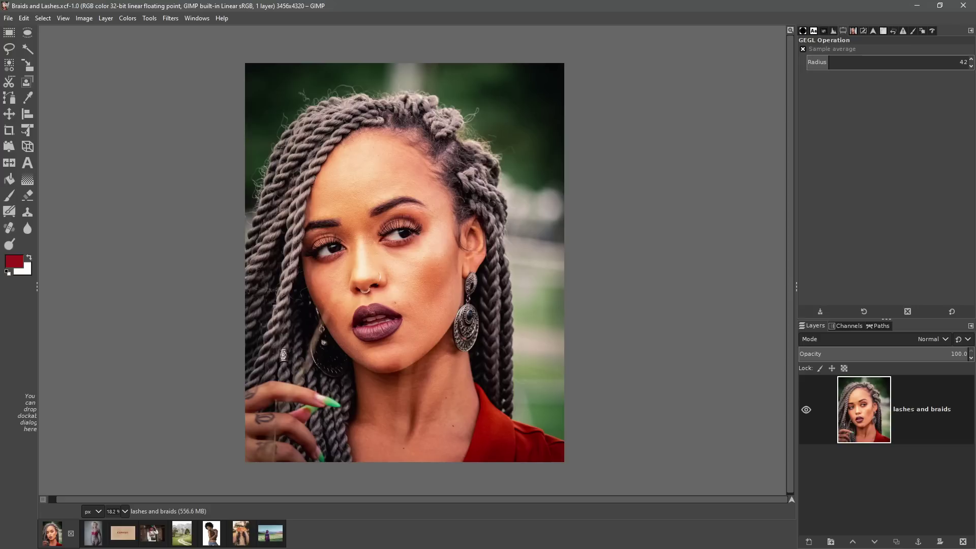
Step: Open Mean Curvature Blur on the braids and lashes portrait and set its iterations to 0 with the eyes in close-up
key("1")
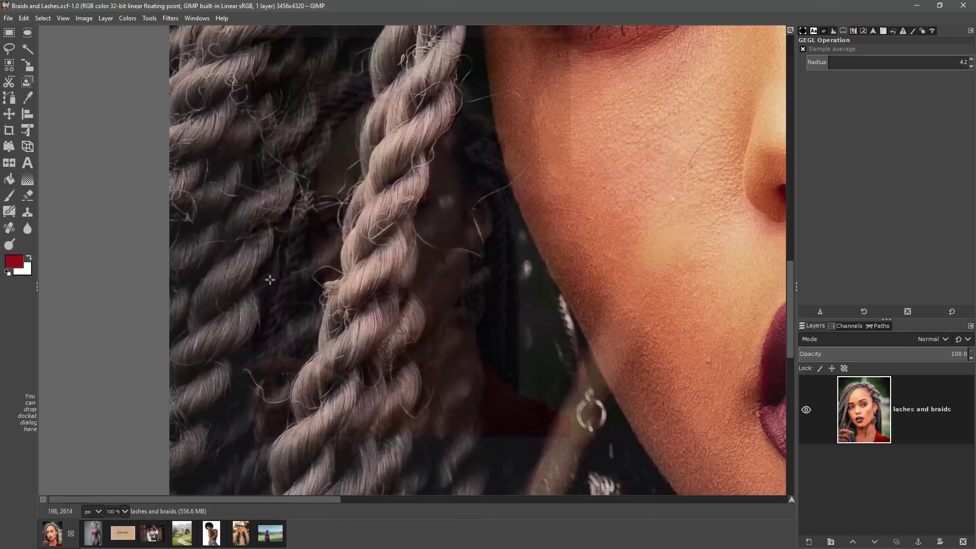
scroll(206, 256, "up", 5)
scroll(204, 259, "right", 8)
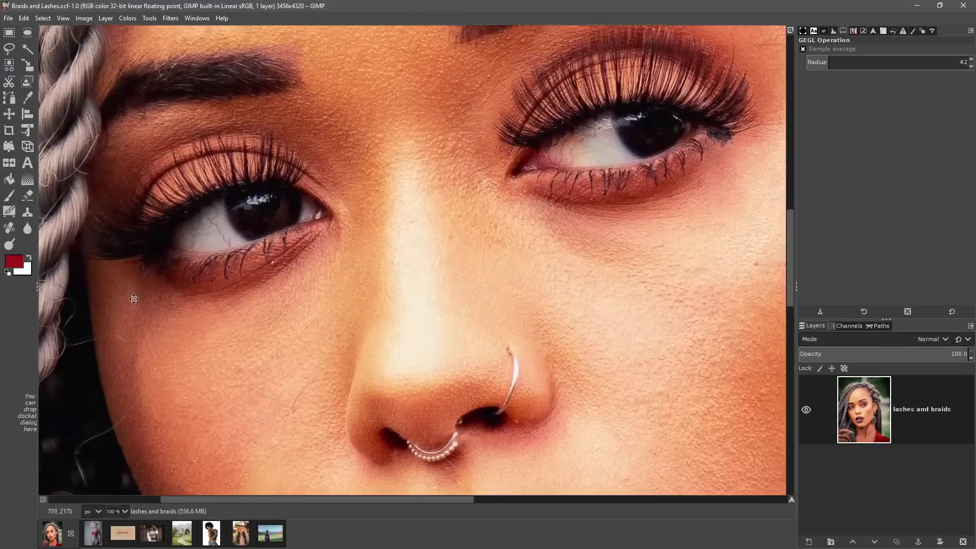
scroll(204, 261, "up", 1)
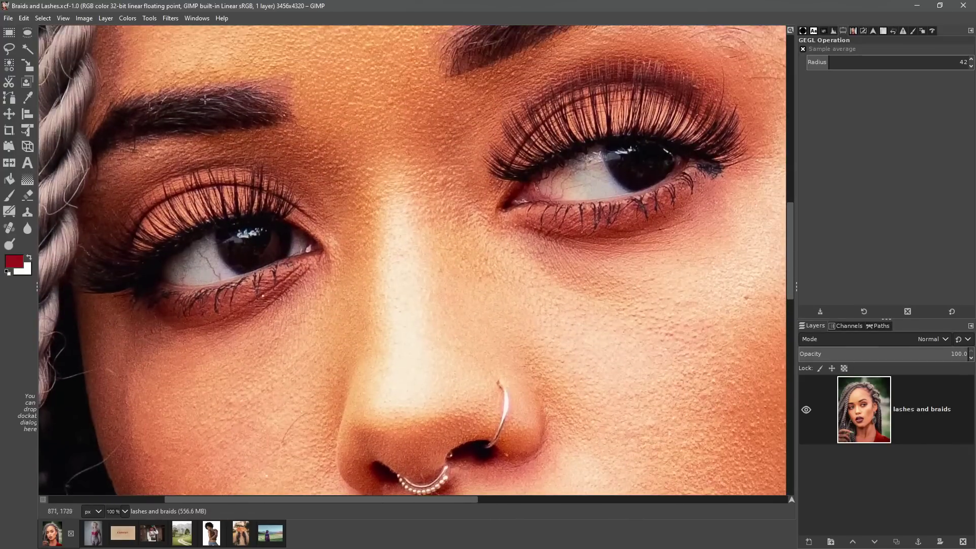
left_click(175, 20)
mouse_move(187, 85)
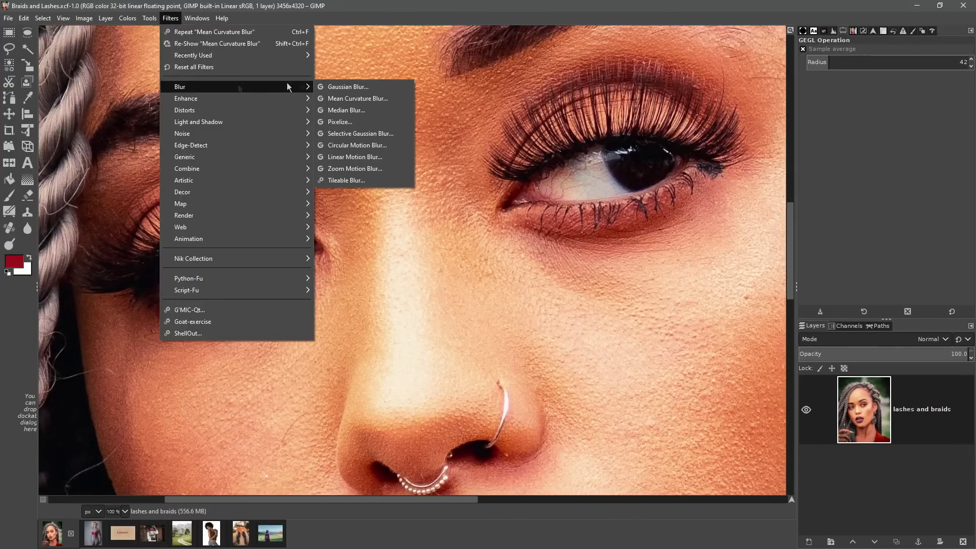
left_click(347, 98)
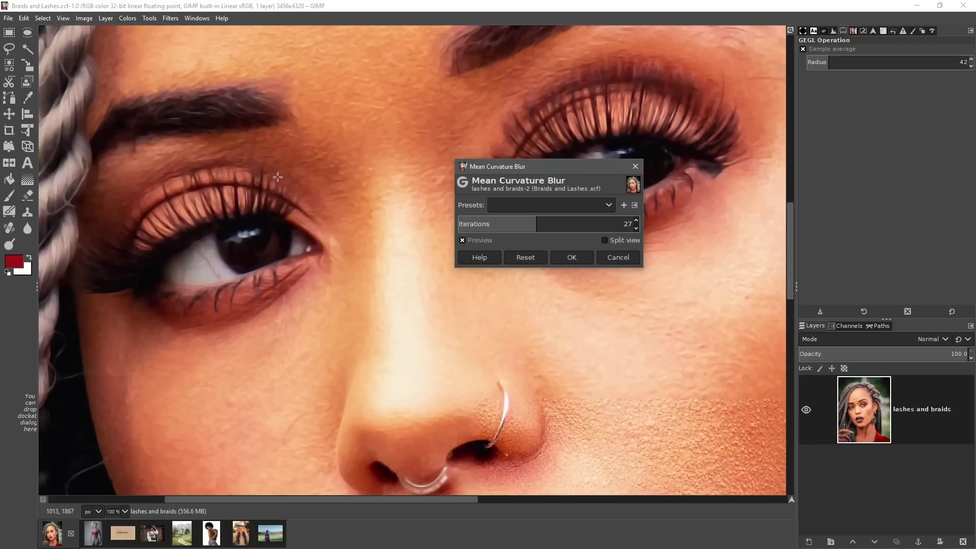
left_click_drag(508, 228, 351, 216)
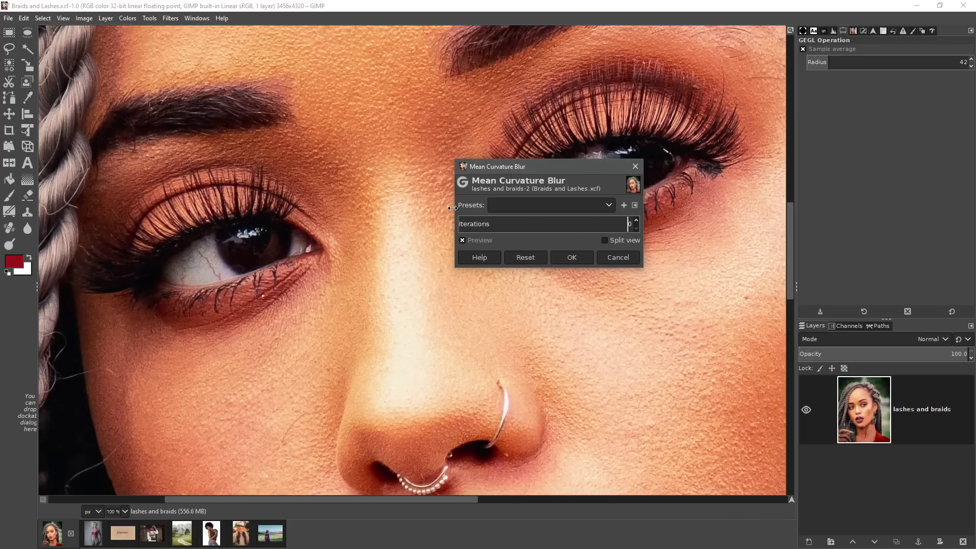
Step: Set Mean Curvature Blur to 1 iteration and compare filtered and original eye detail with the split view
scroll(334, 192, "down", 3)
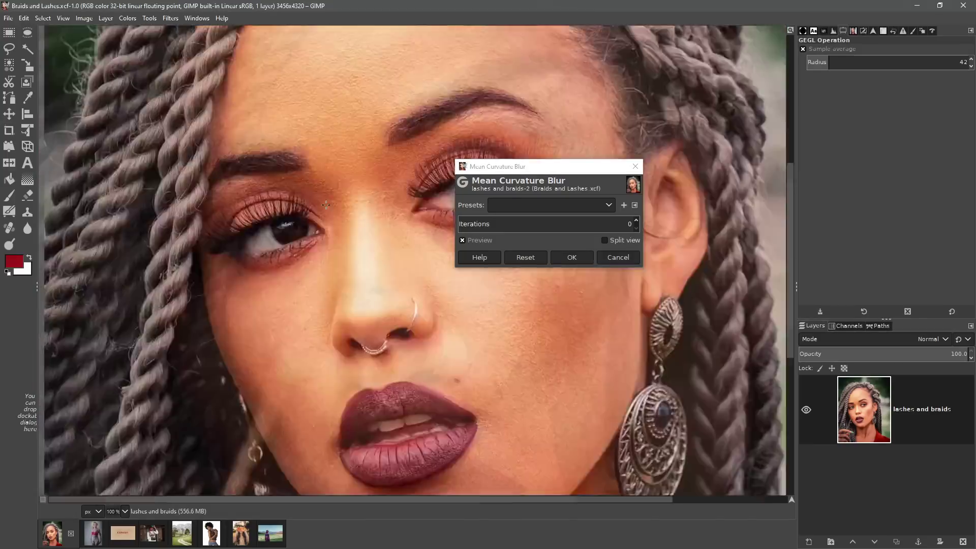
scroll(326, 199, "up", 3)
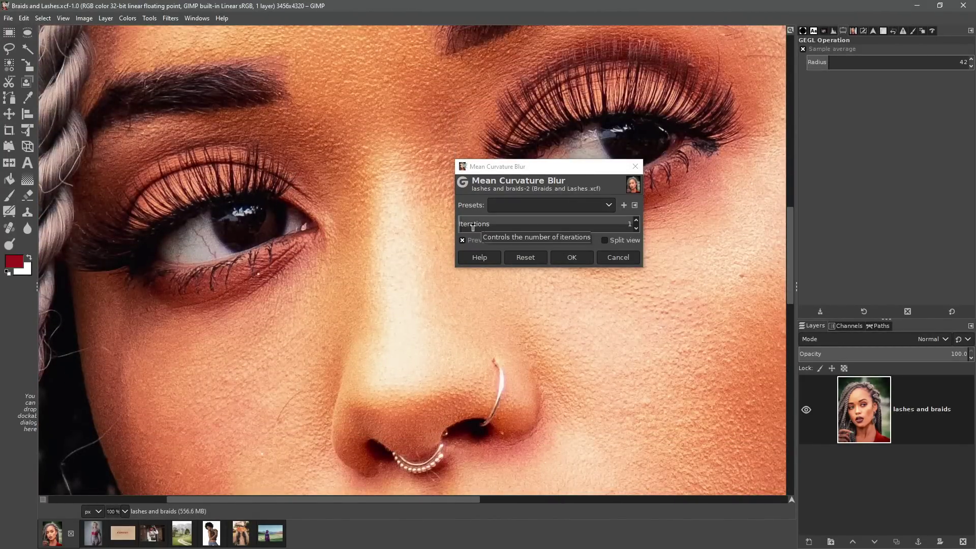
left_click(611, 240)
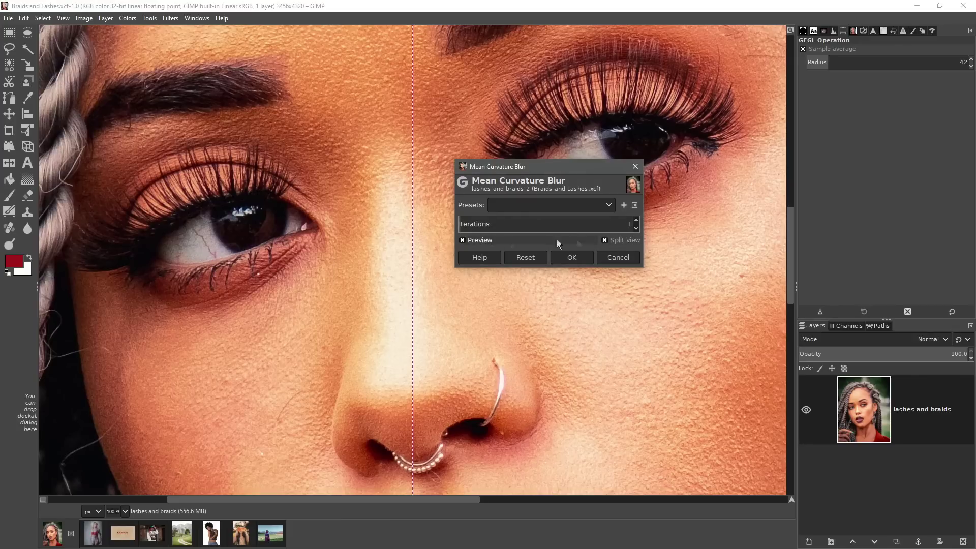
left_click_drag(413, 215, 138, 218)
scroll(196, 177, "up", 3)
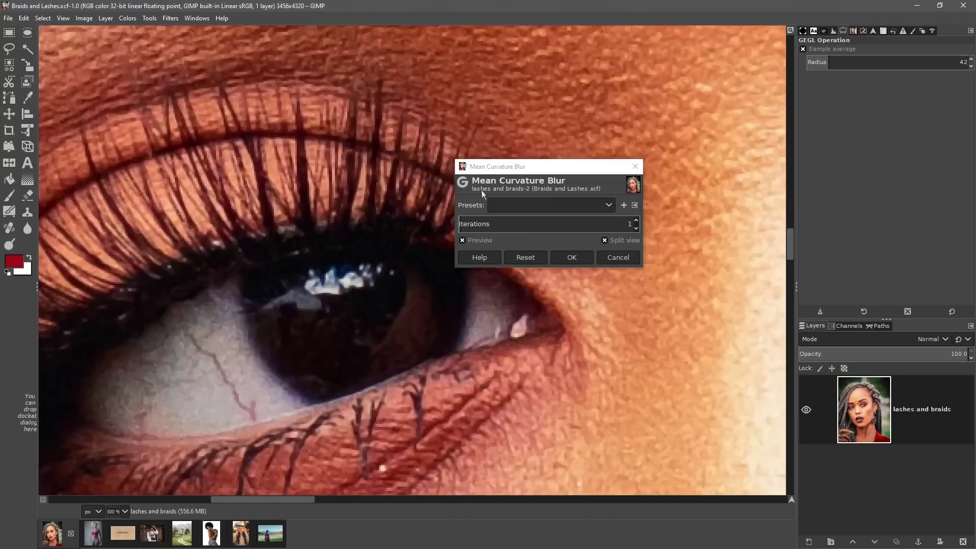
Step: Turn the split view off and on again and shift its divider across both eyes to compare the blur with the original
left_click(605, 241)
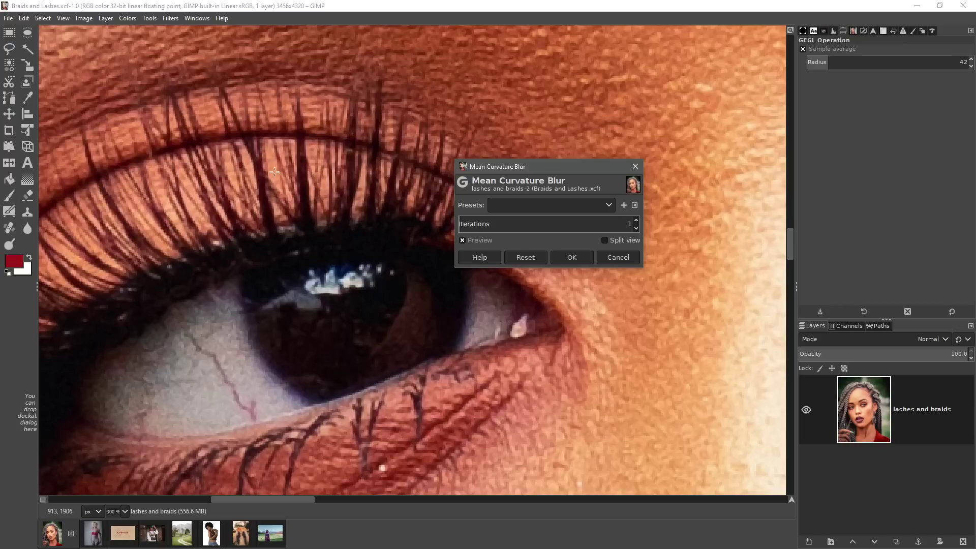
left_click(603, 241)
left_click_drag(412, 193, 578, 175)
scroll(364, 184, "down", 5)
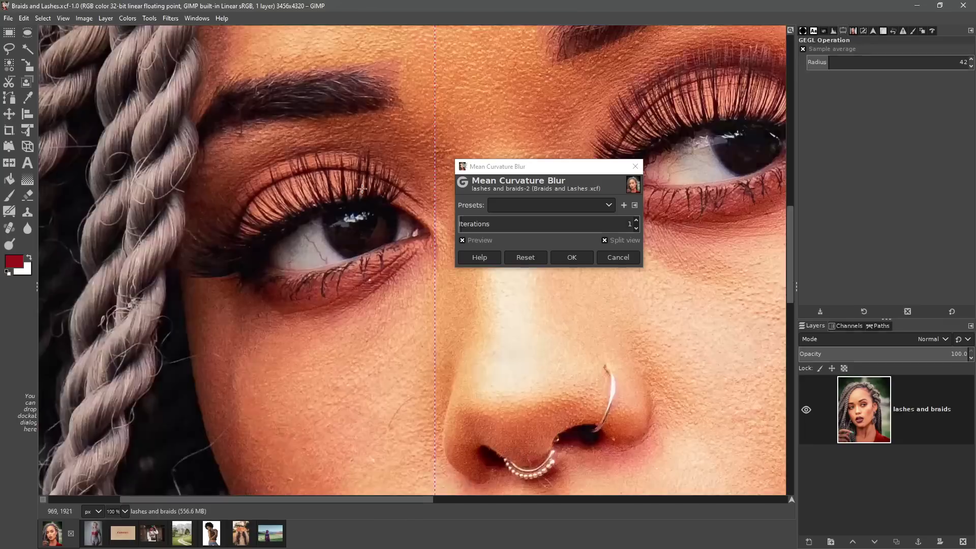
scroll(368, 193, "down", 2)
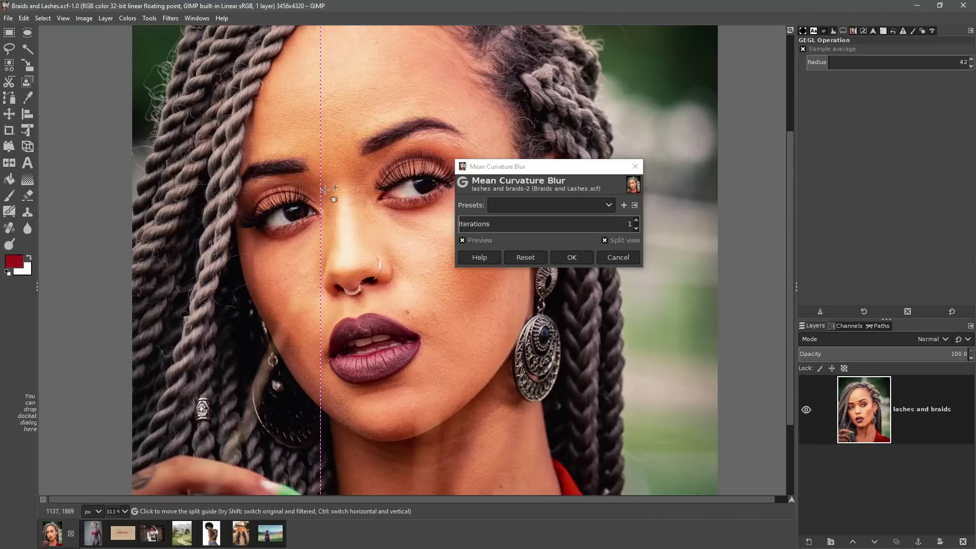
left_click_drag(325, 188, 389, 199)
scroll(315, 193, "up", 3)
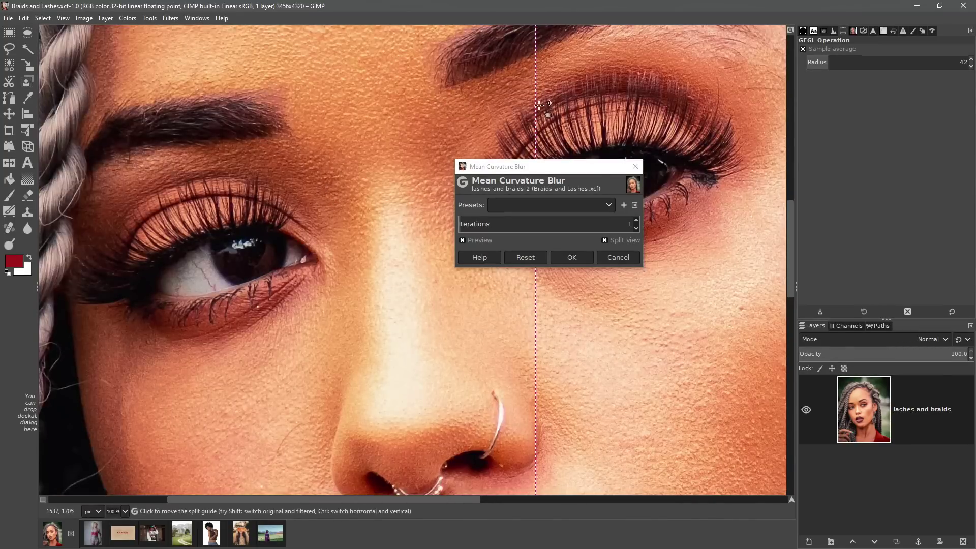
left_click_drag(536, 108, 658, 91)
scroll(281, 161, "down", 3)
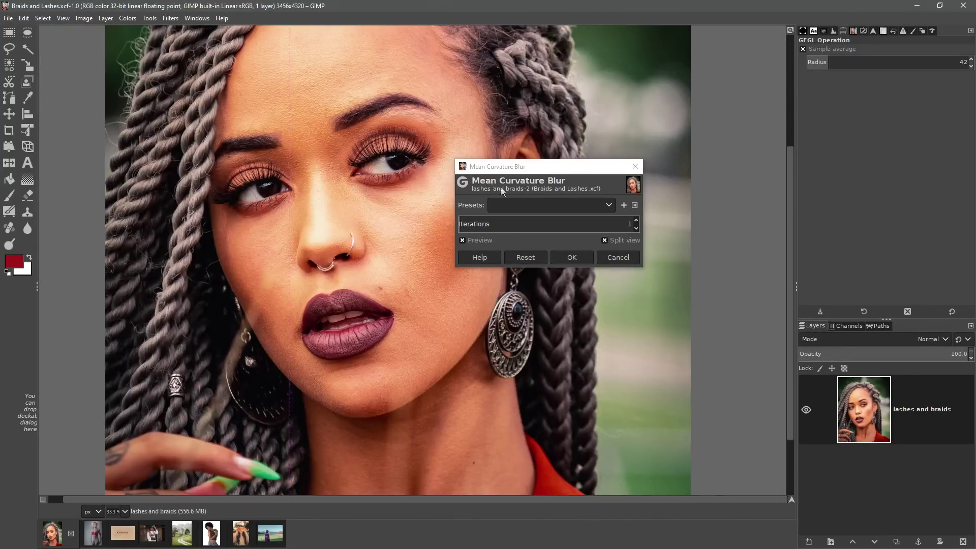
Step: Preview the Mean Curvature Blur at 11 and 28 iterations and cancel the filter
left_click(489, 221)
scroll(267, 171, "up", 3)
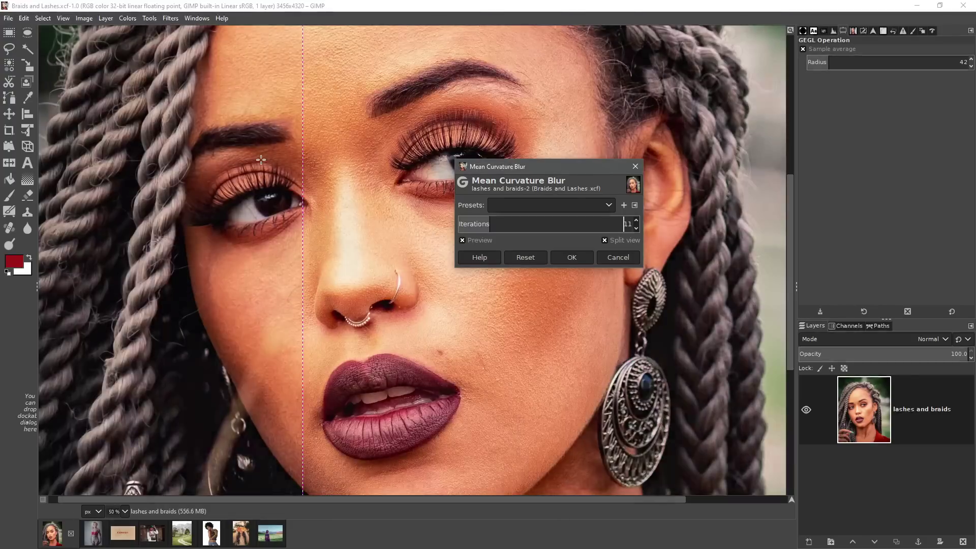
left_click(539, 221)
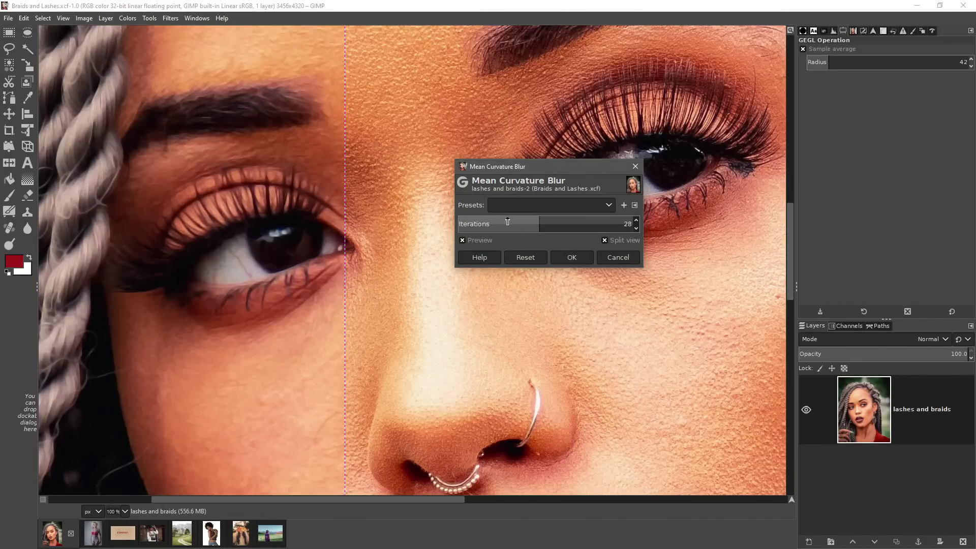
left_click(610, 257)
left_click(197, 18)
key("Escape")
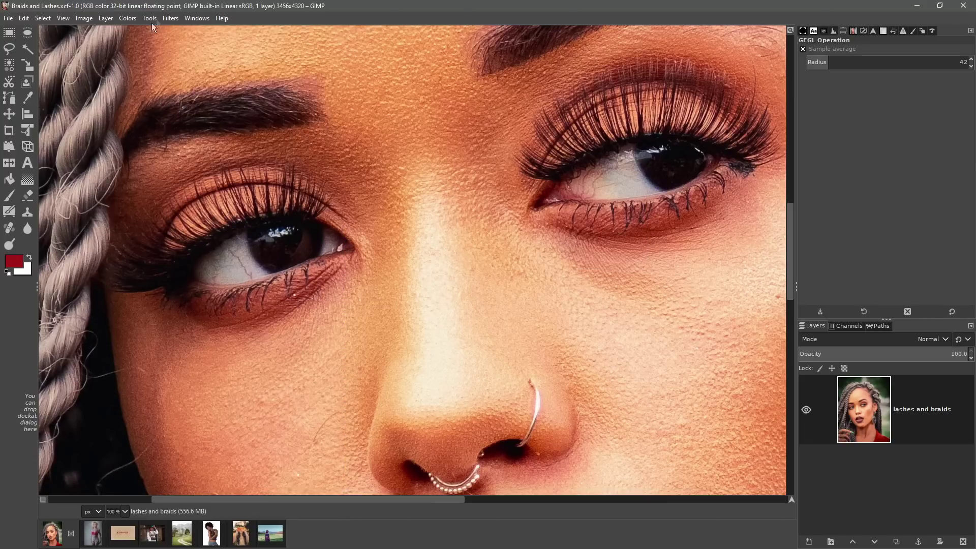
Step: Open the GEGL Operation tool, browse its list of operations, and close it without applying anything
left_click(170, 19)
mouse_move(149, 19)
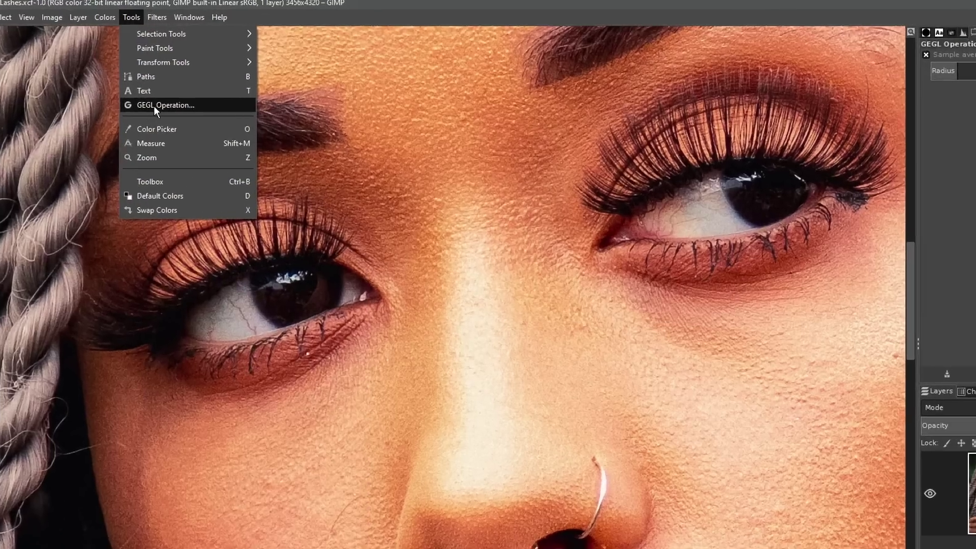
left_click(160, 91)
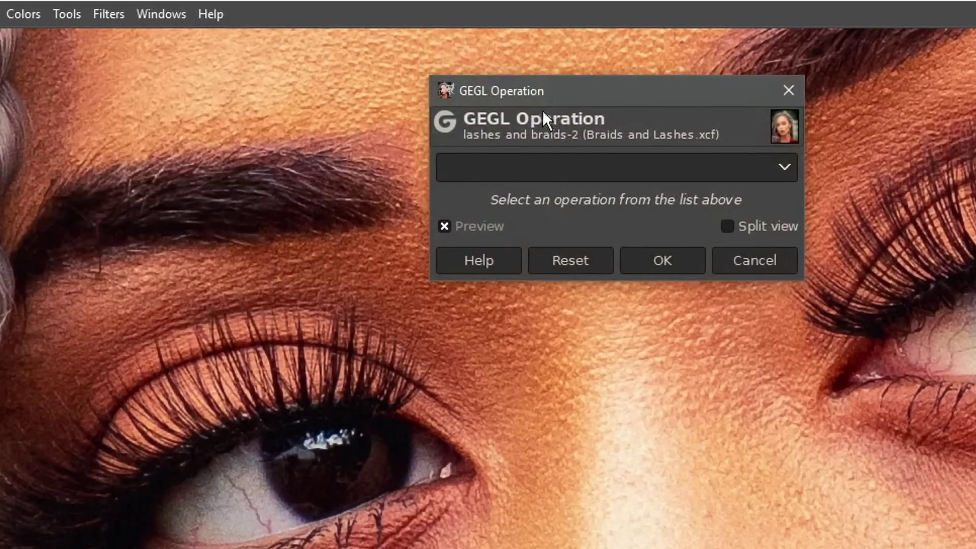
left_click_drag(560, 97, 427, 141)
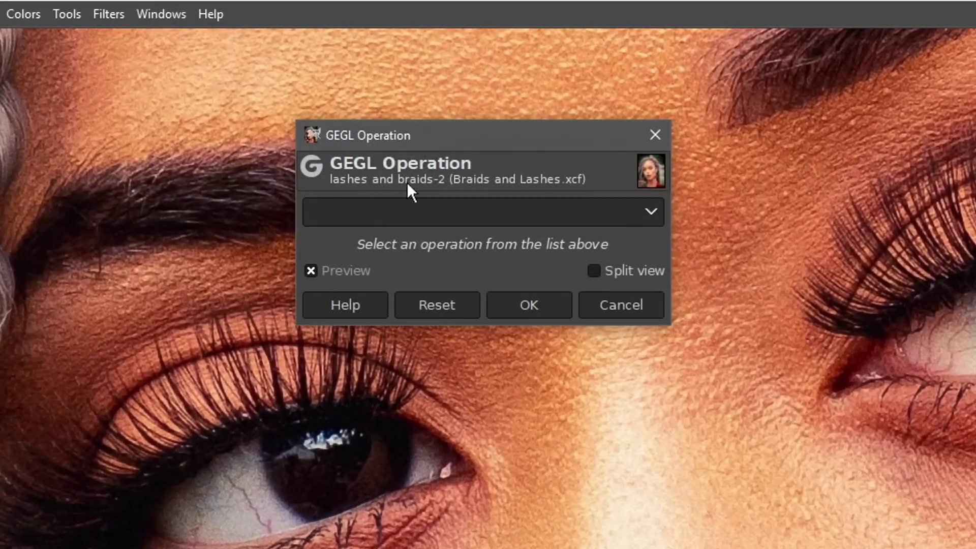
left_click(406, 210)
left_click(405, 206)
left_click(408, 207)
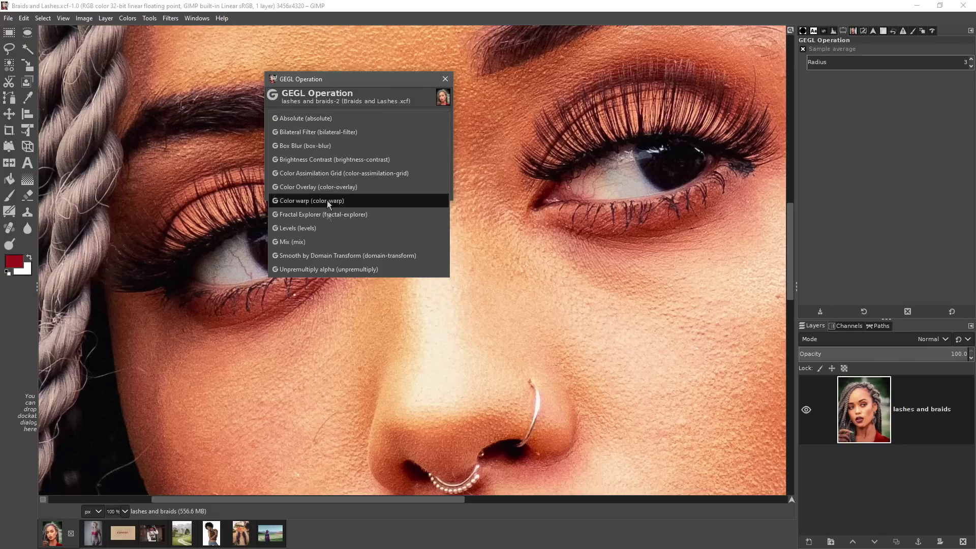
left_click(355, 79)
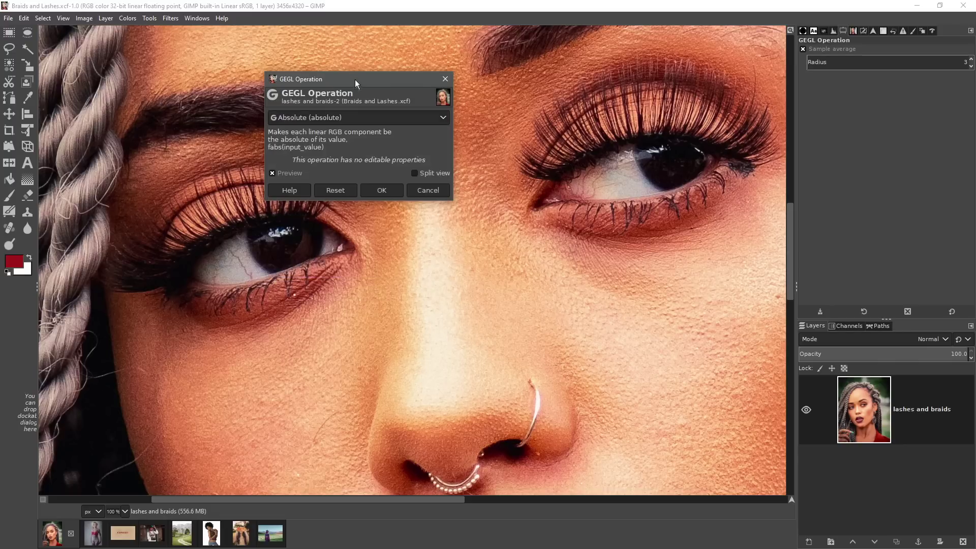
left_click(445, 79)
left_click(165, 18)
mouse_move(197, 18)
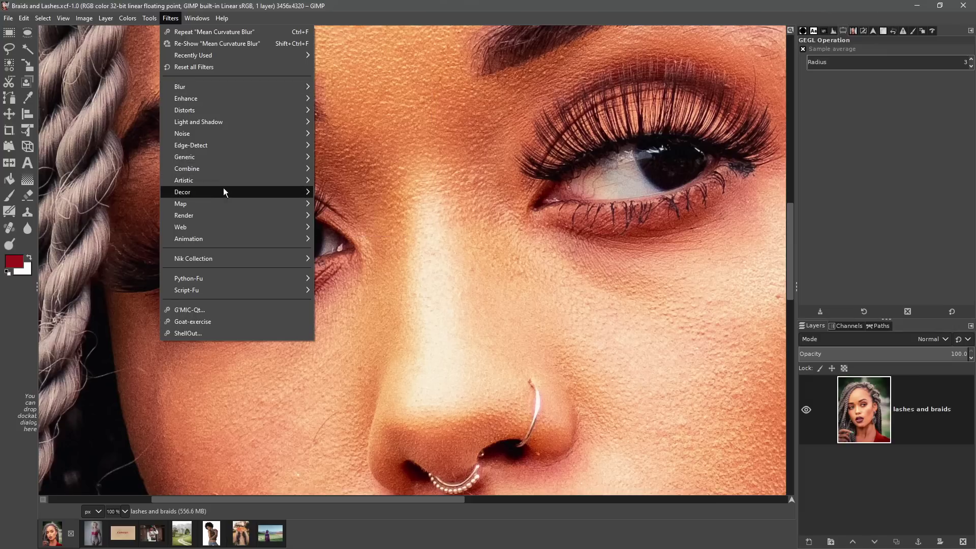
mouse_move(224, 185)
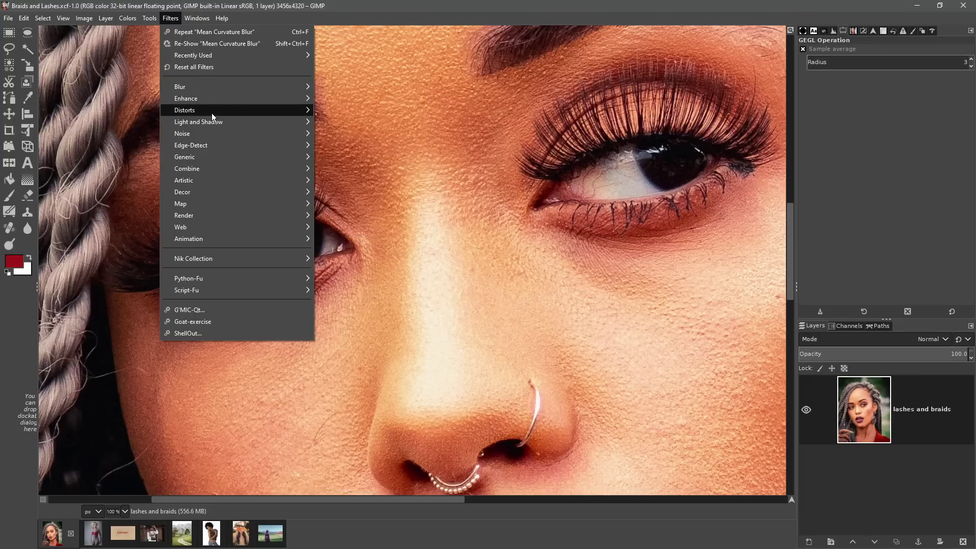
mouse_move(212, 114)
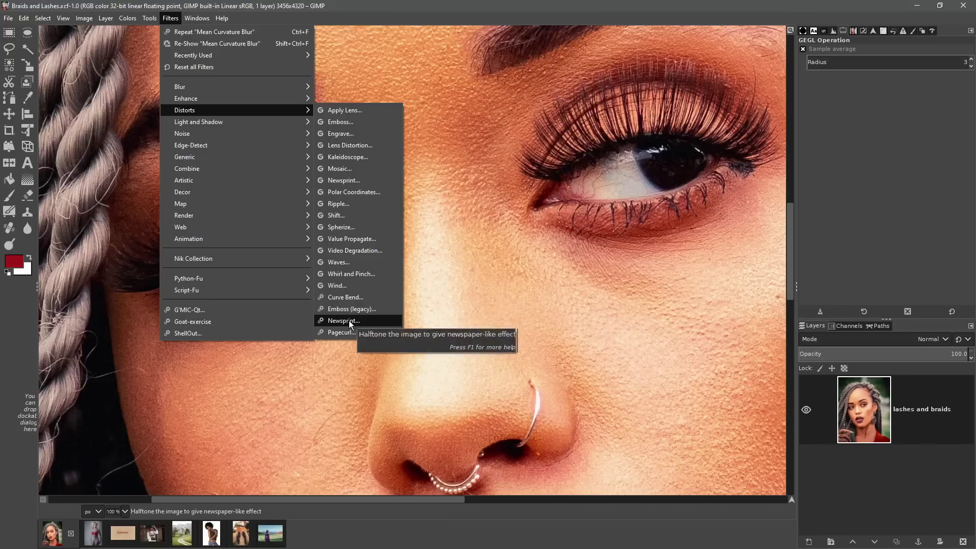
left_click(349, 7)
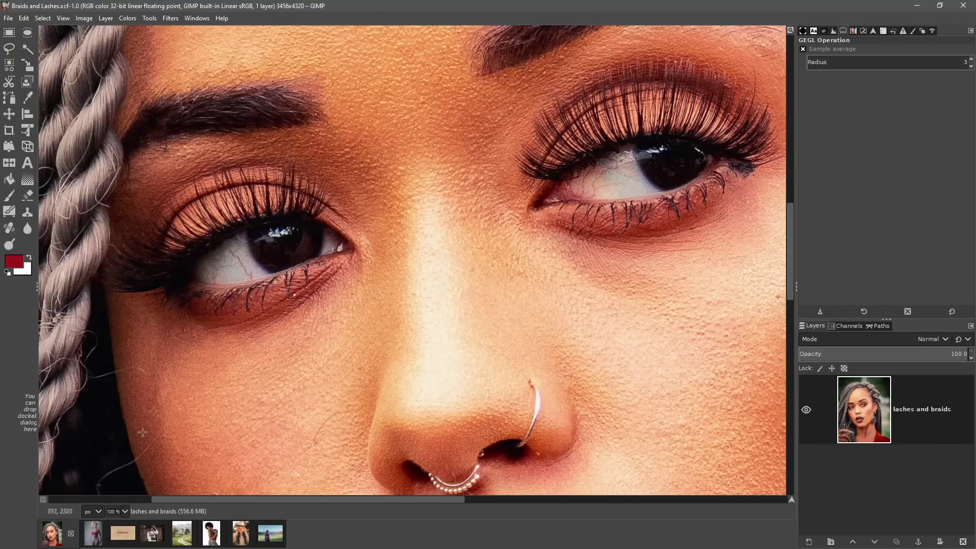
Step: Switch to the open Pinup Interest image and view the woman's face at 100% zoom
left_click(94, 534)
scroll(319, 277, "up", 2)
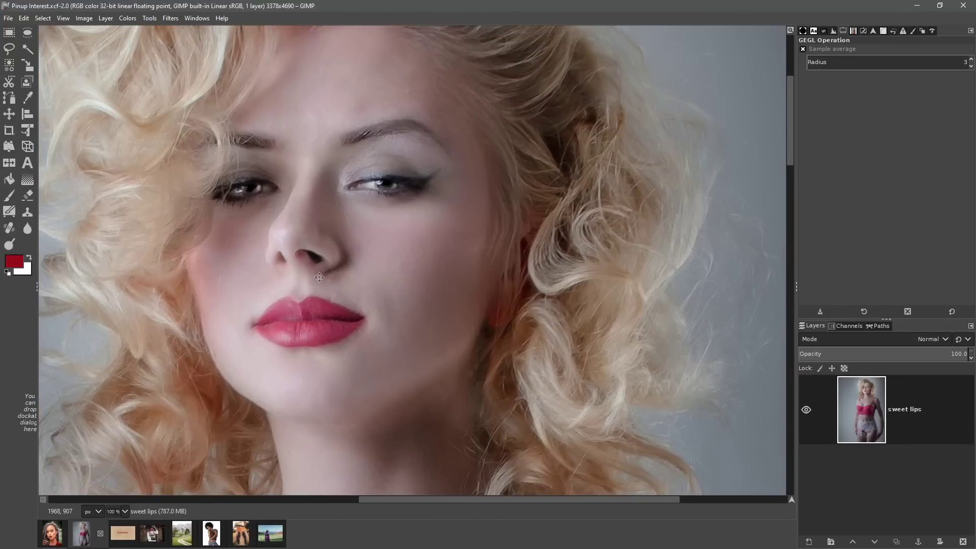
scroll(319, 277, "down", 5)
left_click_drag(319, 277, 335, 161)
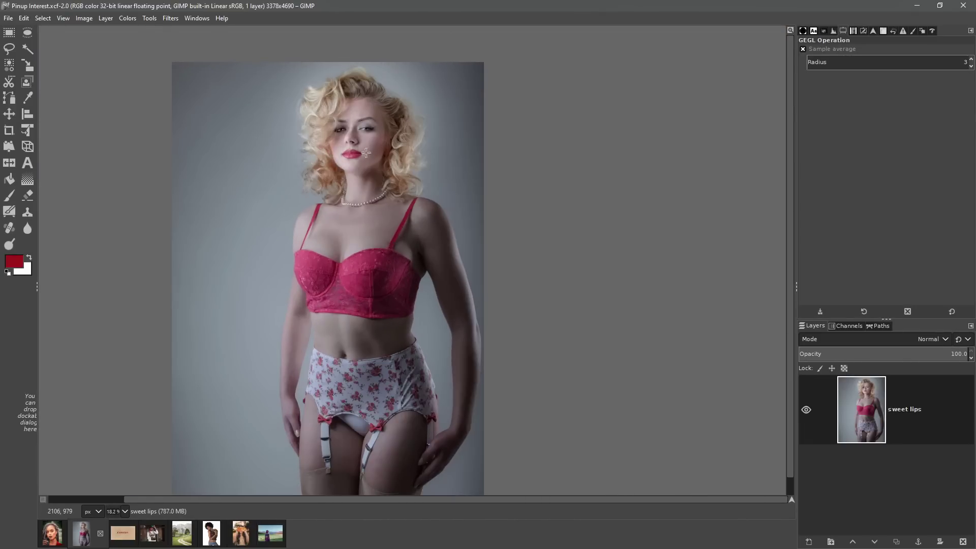
scroll(335, 161, "up", 5)
scroll(342, 118, "up", 10)
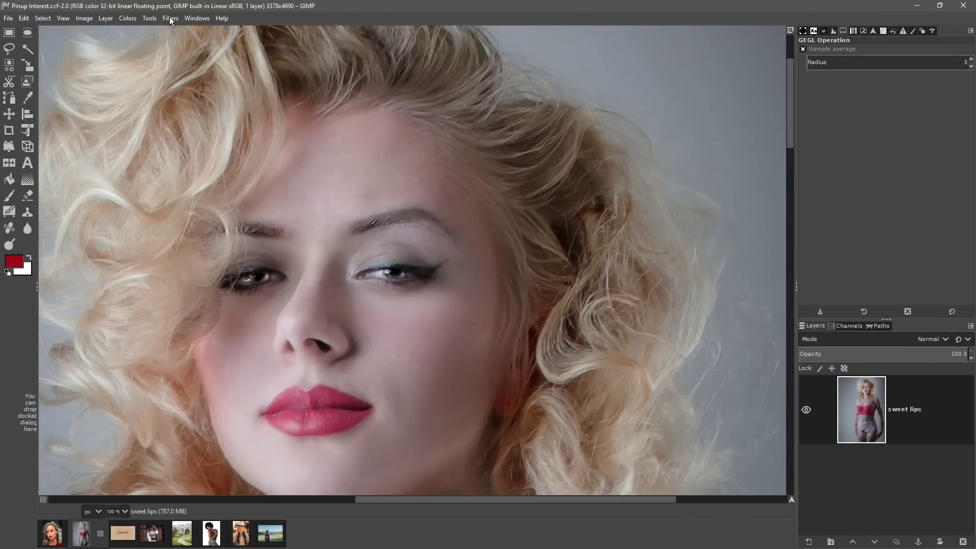
Step: Open the Newsprint distortion filter on the sweet lips layer
left_click(170, 18)
mouse_move(184, 110)
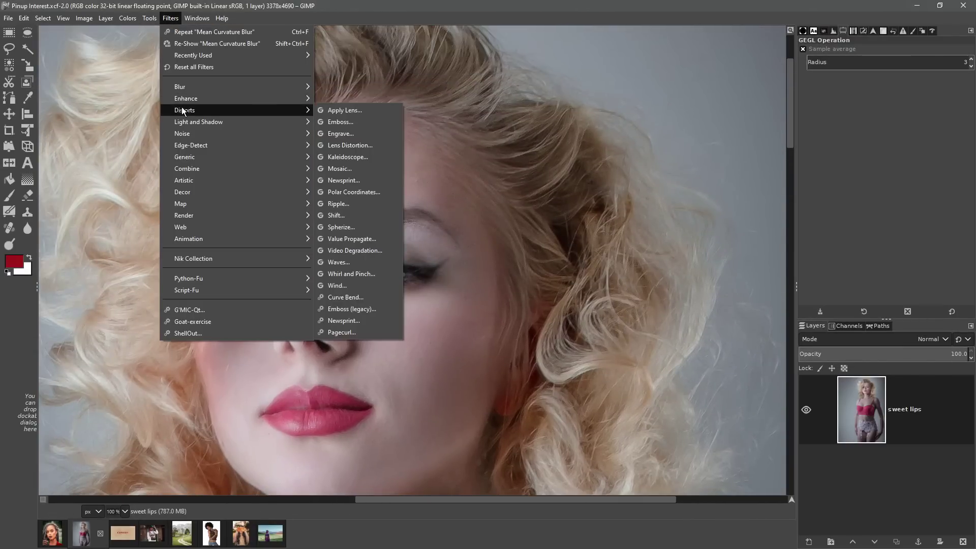
left_click(372, 185)
scroll(375, 182, "down", 3)
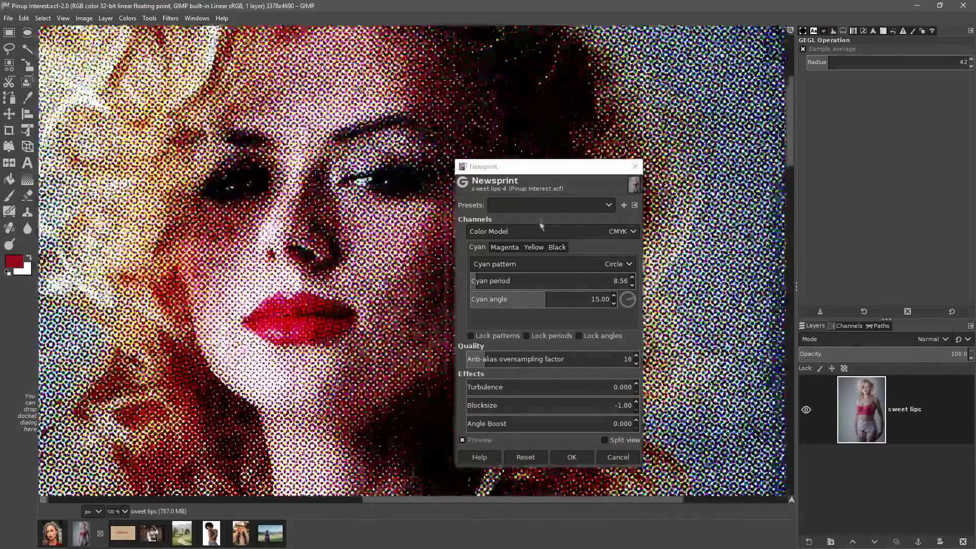
Step: Preview the Newsprint effect with the White on Black and Black on White color models, and return the color model to CMYK
left_click(541, 229)
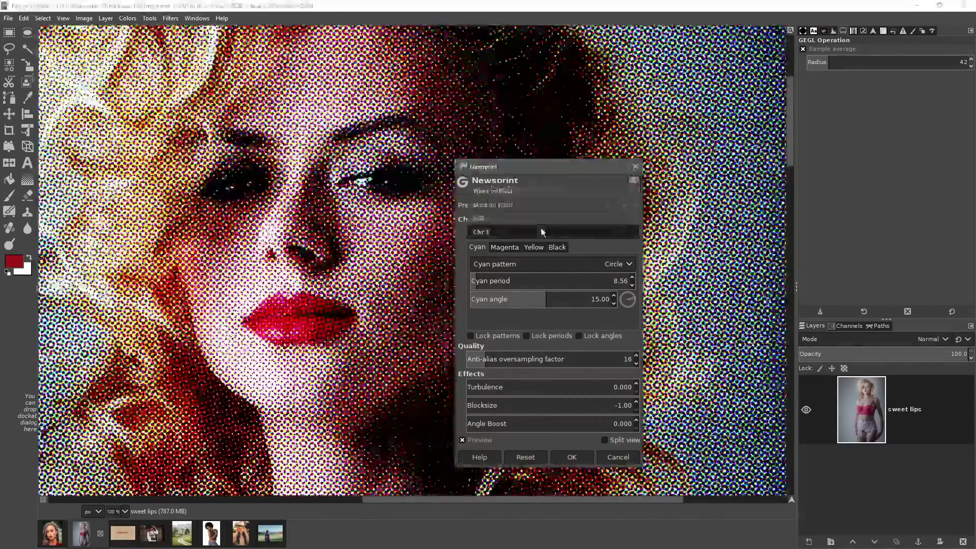
left_click(529, 190)
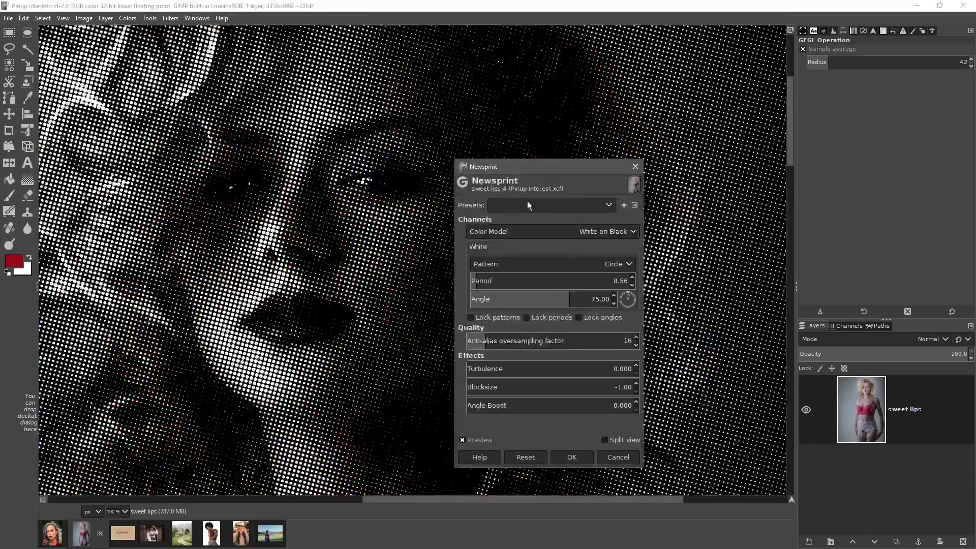
left_click(538, 230)
left_click(520, 245)
left_click(529, 235)
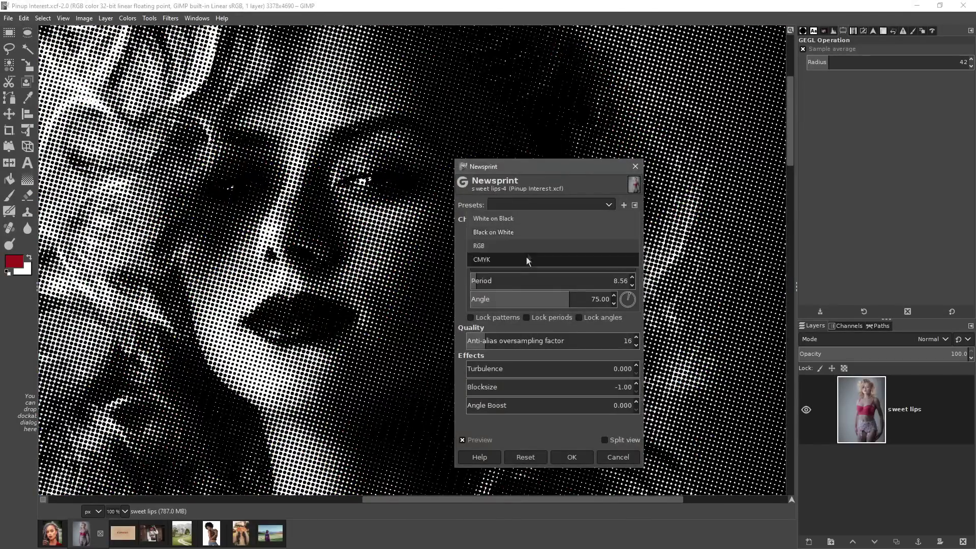
left_click(526, 259)
Step: Preview the Newsprint effect with the RGB color model and switch back to CMYK
left_click(526, 233)
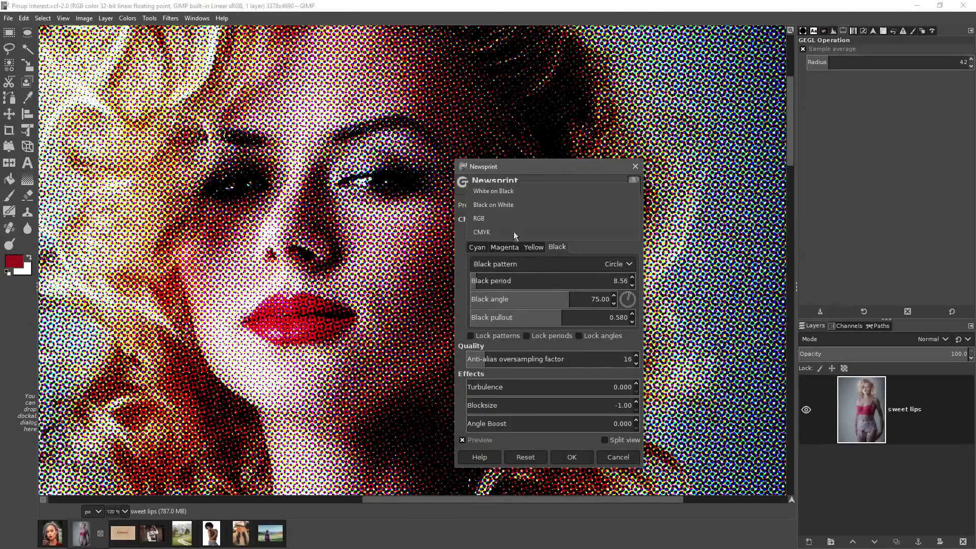
left_click(513, 220)
left_click(509, 229)
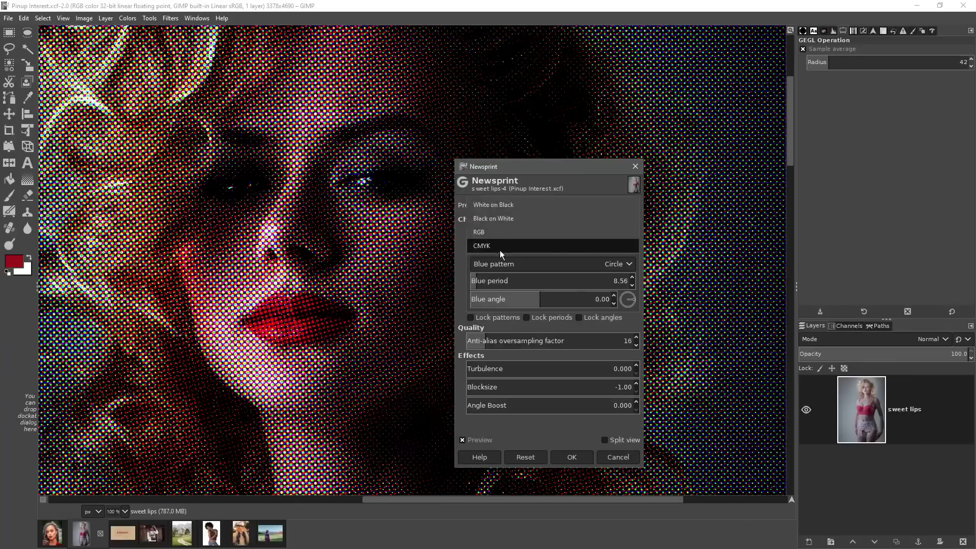
left_click(499, 247)
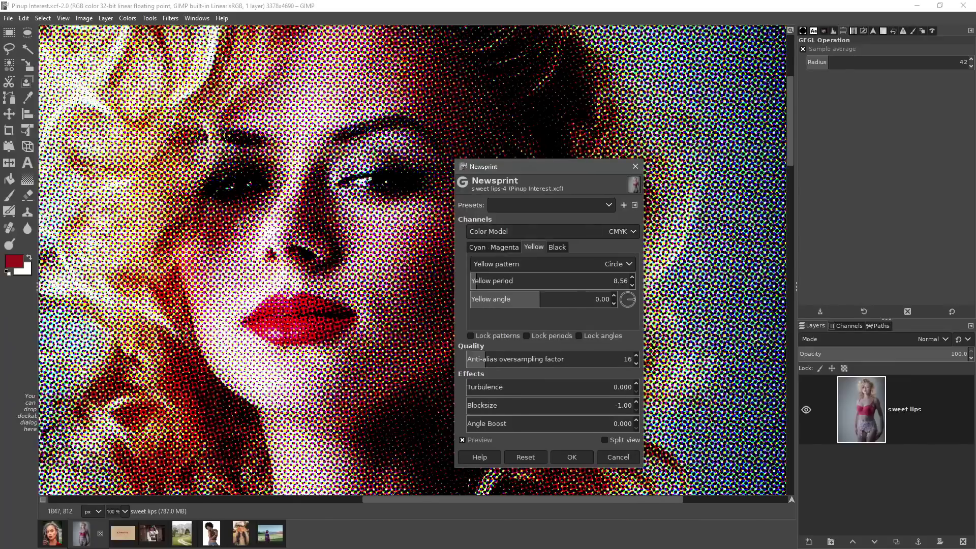
Step: Examine the CMYK halftone dots on the woman's face and hair, up close and from a distance
left_click_drag(238, 223, 500, 180)
scroll(293, 187, "down", 5, "ctrl")
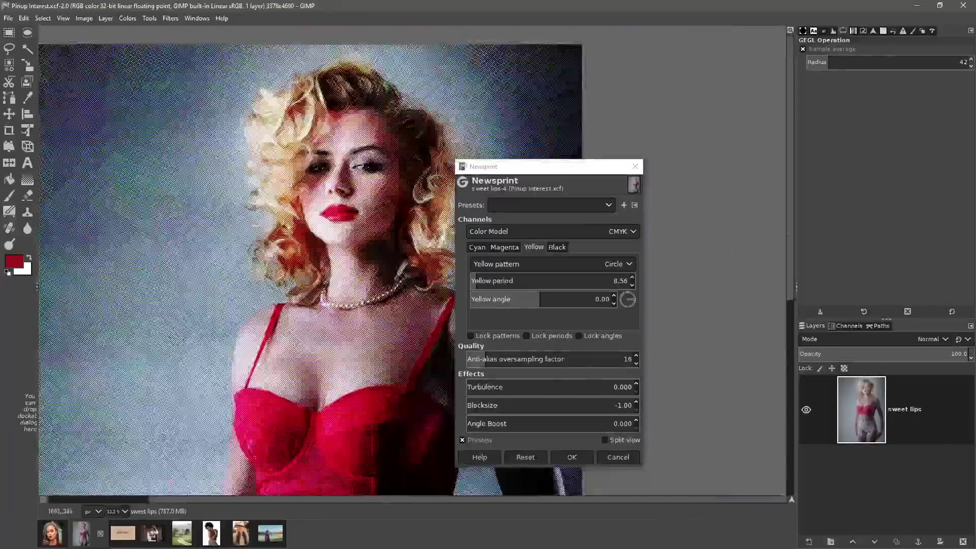
scroll(319, 183, "up", 5, "ctrl")
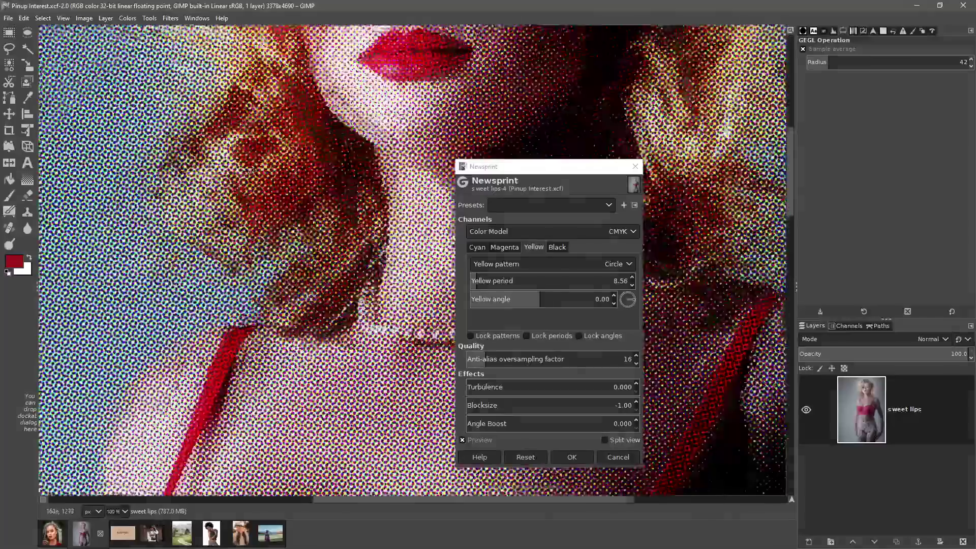
scroll(354, 183, "down", 3, "ctrl")
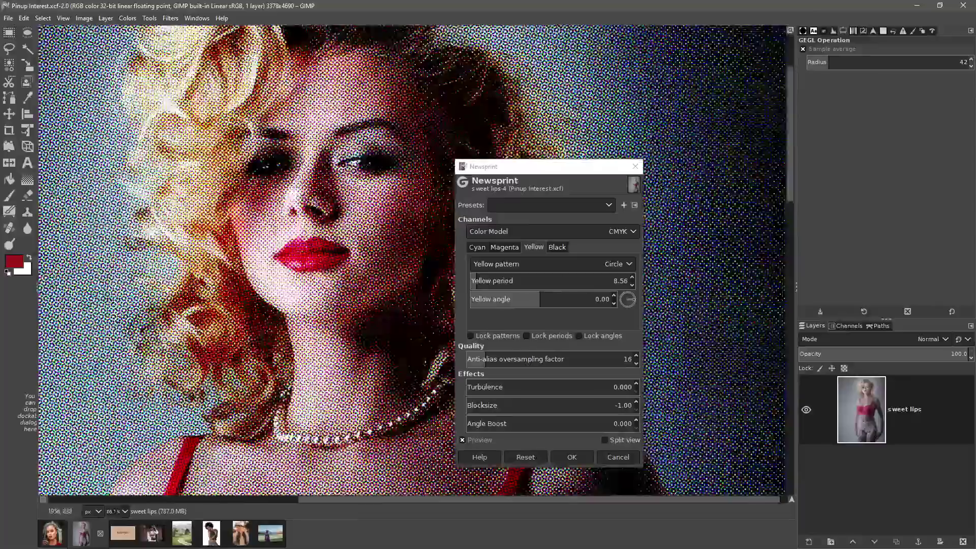
scroll(366, 189, "up", 3, "ctrl")
scroll(365, 189, "down", 3, "ctrl")
scroll(306, 146, "up", 3, "ctrl")
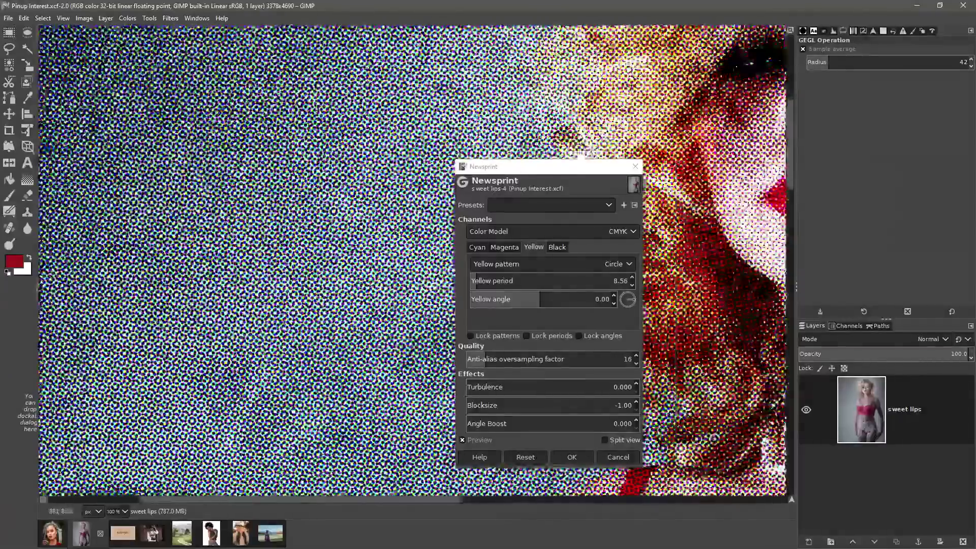
scroll(305, 146, "down", 3, "ctrl")
scroll(230, 224, "up", 3, "ctrl")
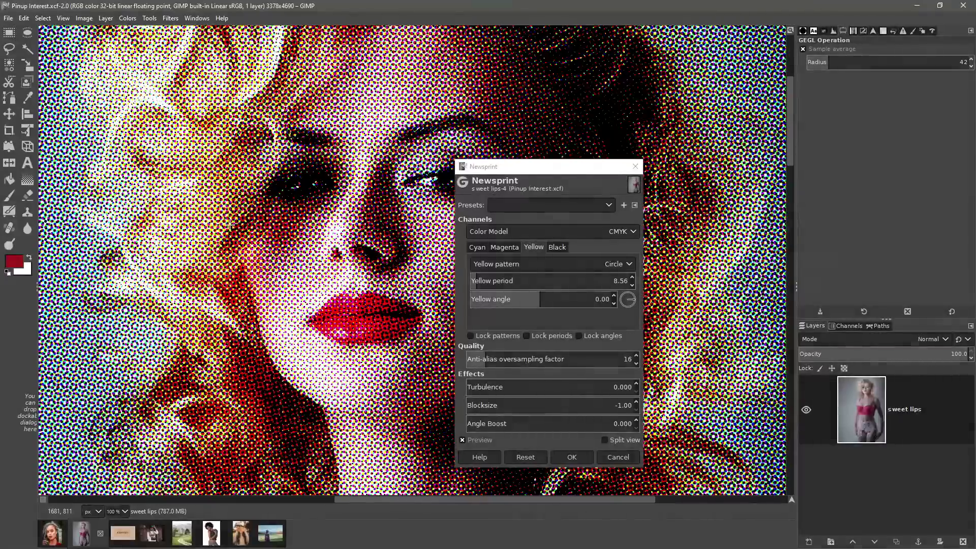
scroll(230, 224, "down", 3, "ctrl")
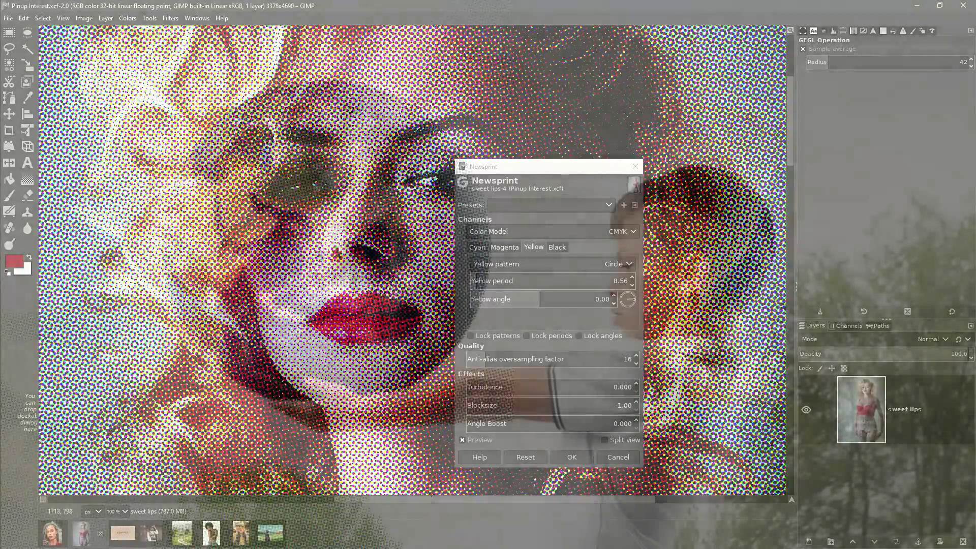
scroll(246, 216, "up", 3, "ctrl")
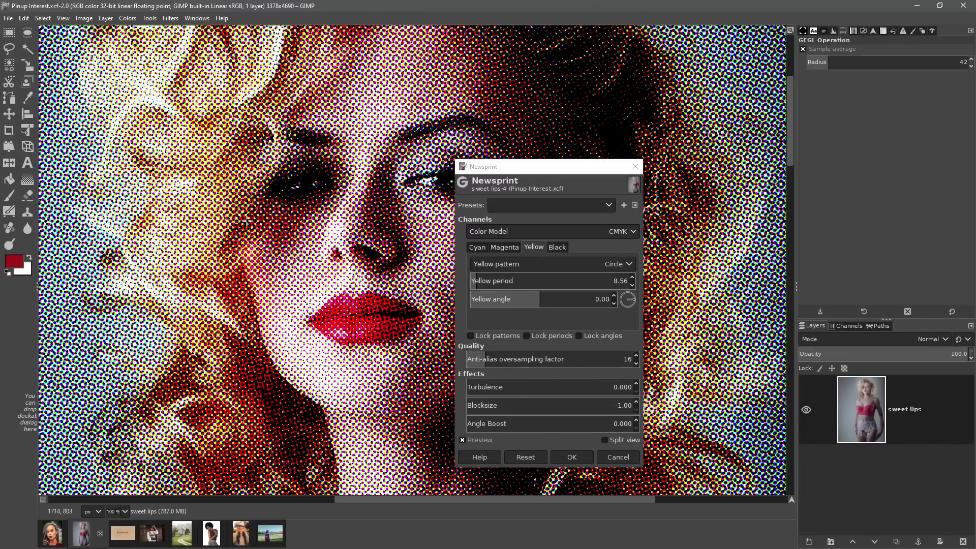
Step: Turn on split view for the Newsprint preview and move the divider into the background beside the woman's hair
scroll(250, 251, "down", 3)
scroll(275, 273, "down", 6)
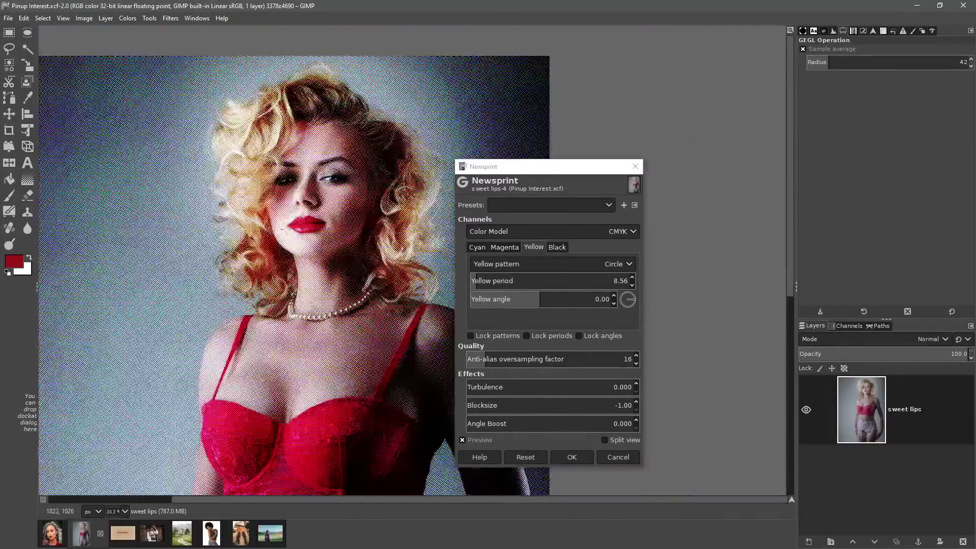
scroll(307, 189, "up", 2)
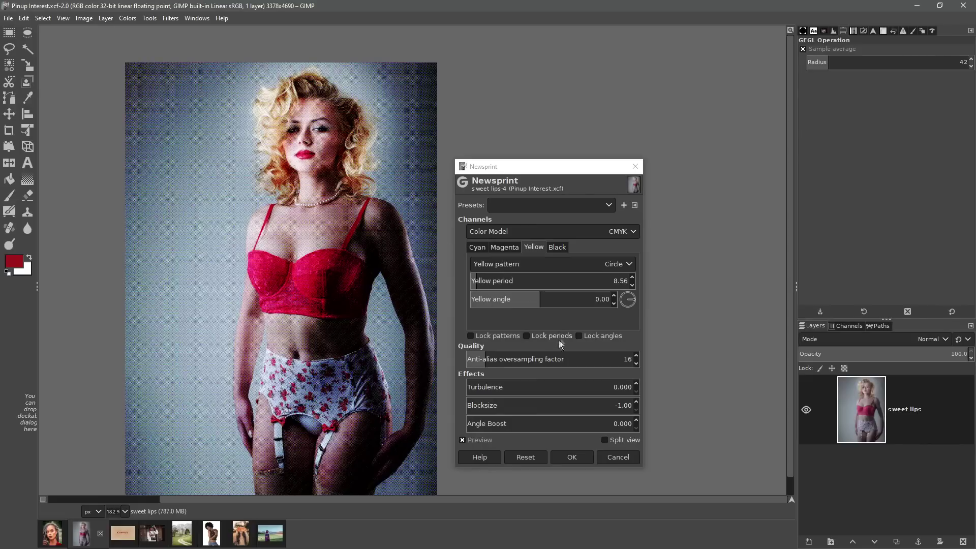
left_click(622, 440)
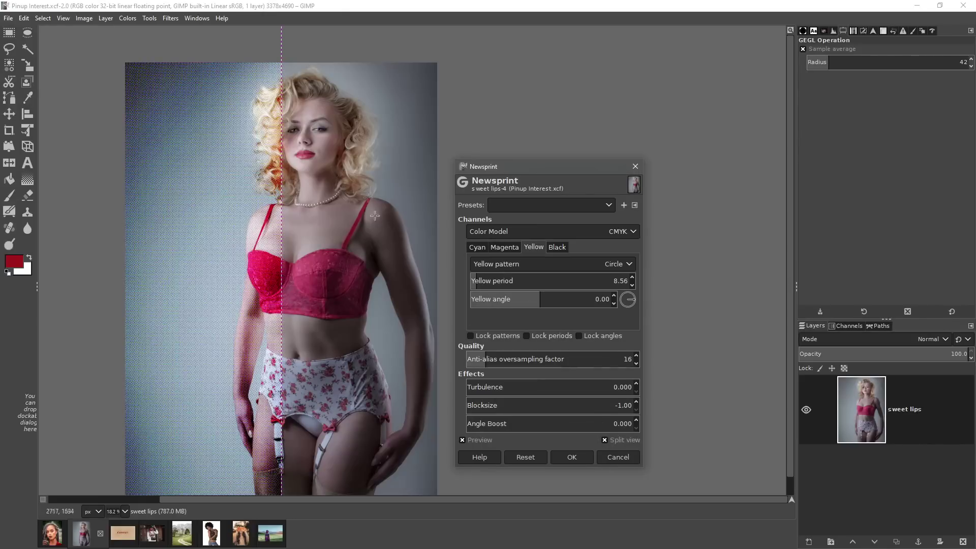
left_click_drag(279, 185, 420, 145)
scroll(635, 79, "up", 5)
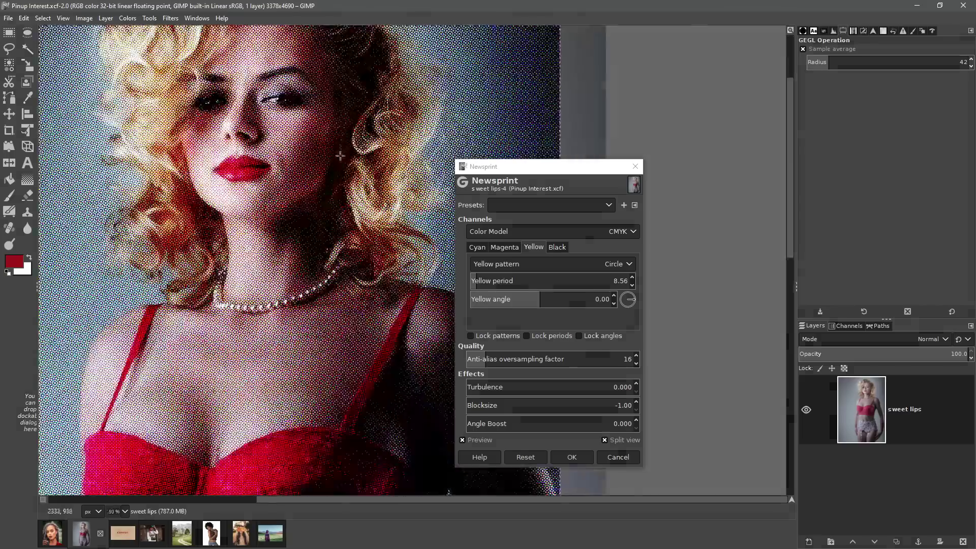
left_click_drag(634, 80, 525, 92)
Step: Examine the halftone dots on the face at several magnifications, with the split divider kept in the background beside the hair
scroll(525, 92, "down", 1)
scroll(525, 91, "up", 2)
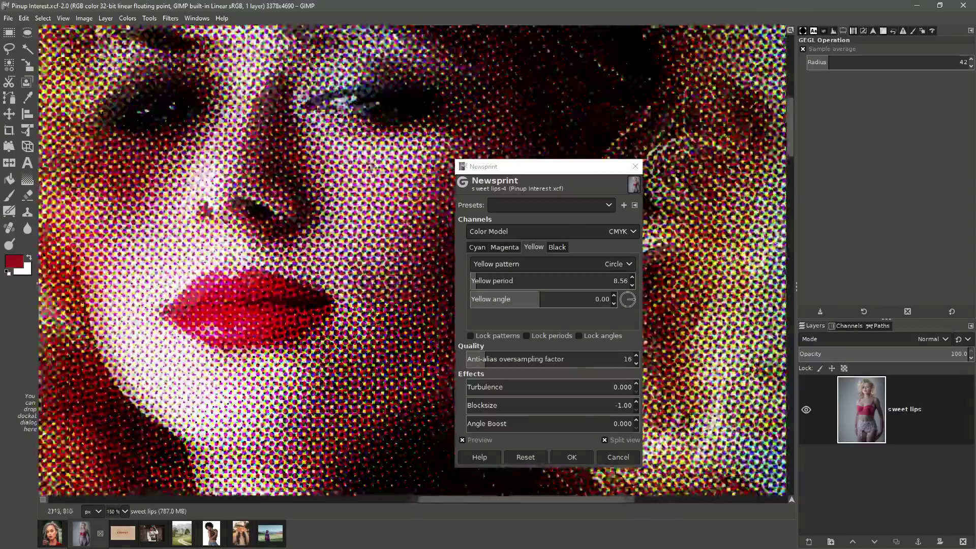
scroll(525, 91, "down", 3)
scroll(525, 92, "up", 1)
scroll(186, 153, "up", 2)
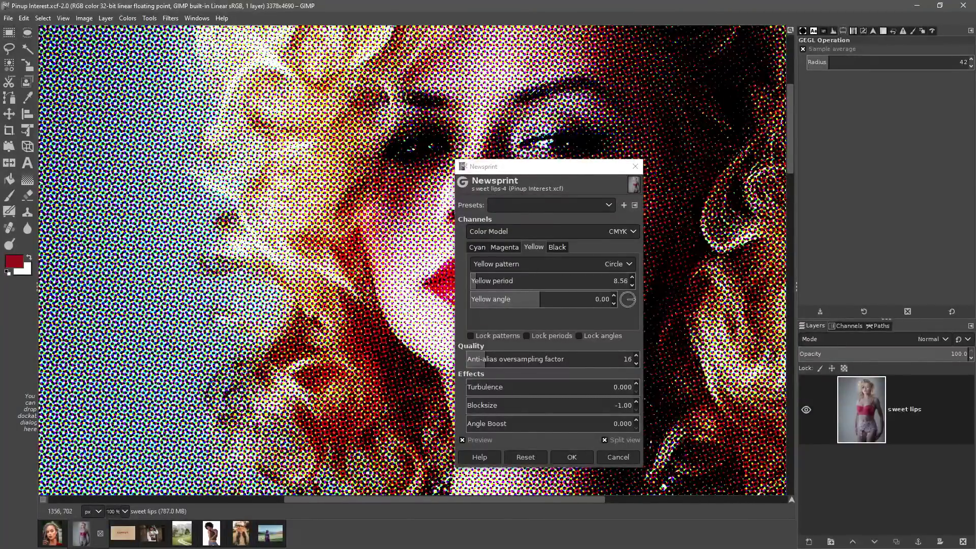
scroll(213, 152, "down", 3)
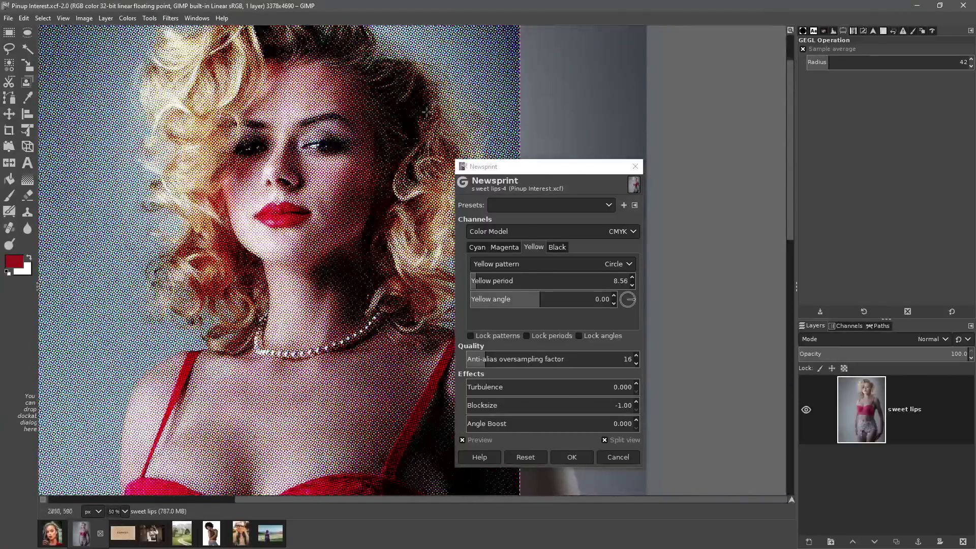
mouse_move(521, 101)
left_mouse_down()
mouse_move(112, 107)
mouse_move(522, 107)
left_mouse_up()
scroll(219, 132, "up", 3)
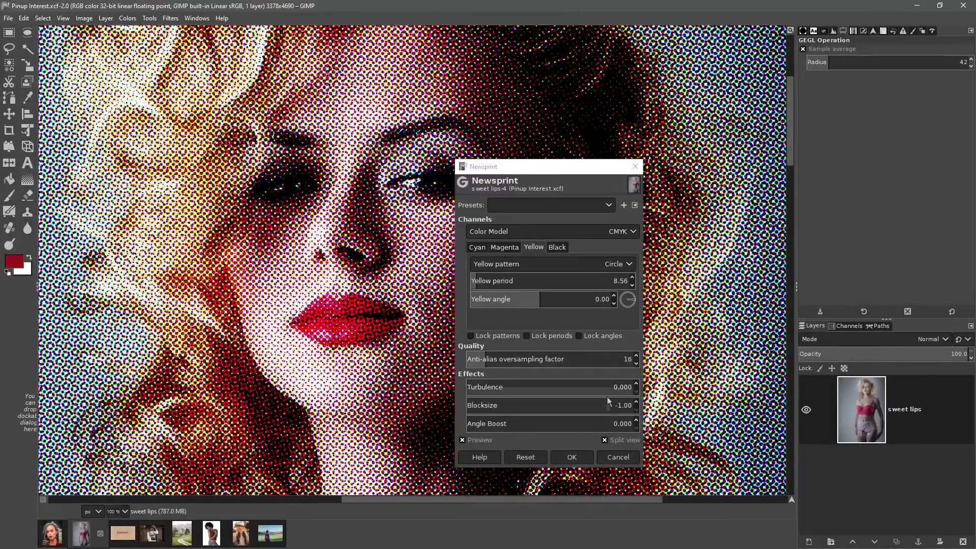
Step: Toggle split view off and on, and sweep the divider across the portrait to compare the filtered and original image
left_click(615, 436)
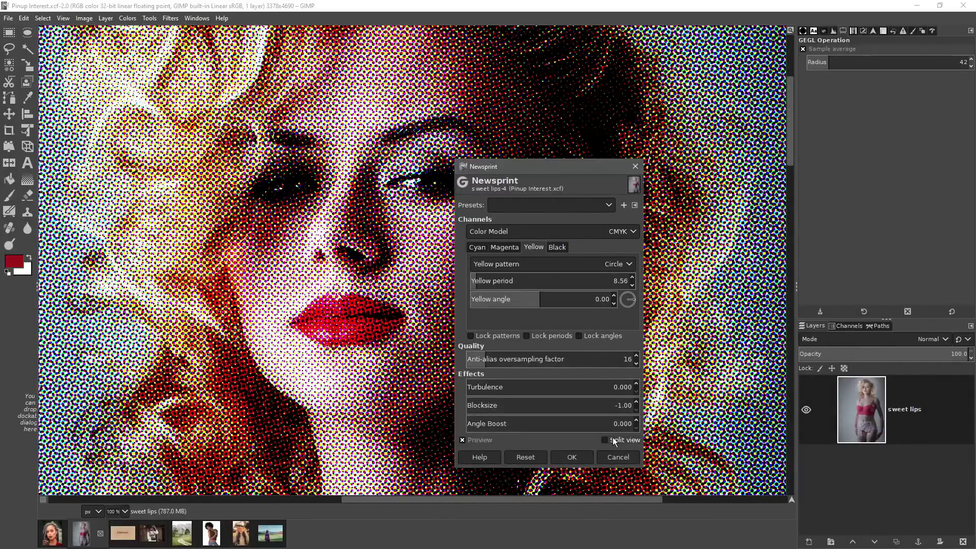
left_click(612, 438)
left_click(604, 440)
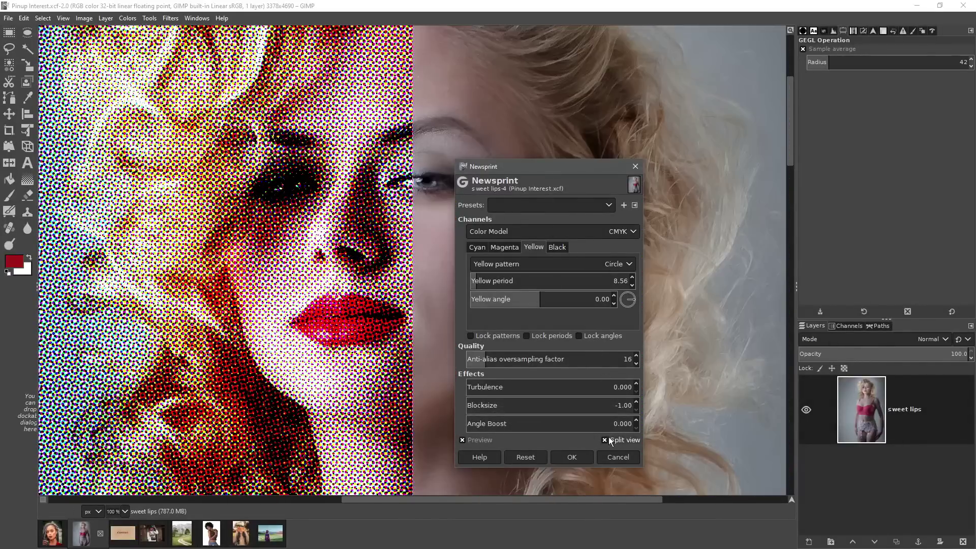
left_click_drag(410, 134, 548, 111)
scroll(548, 111, "down", 5)
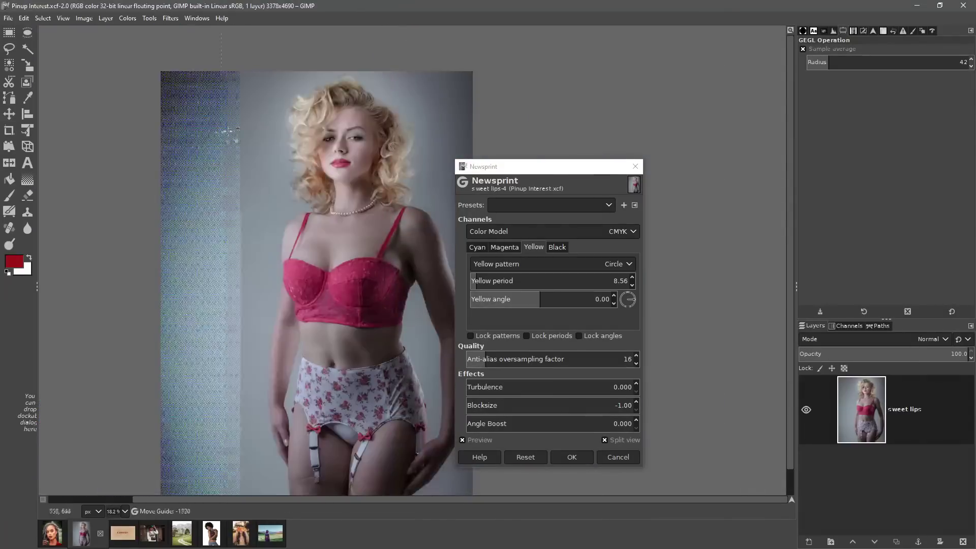
scroll(371, 133, "up", 3)
scroll(371, 133, "up", 2)
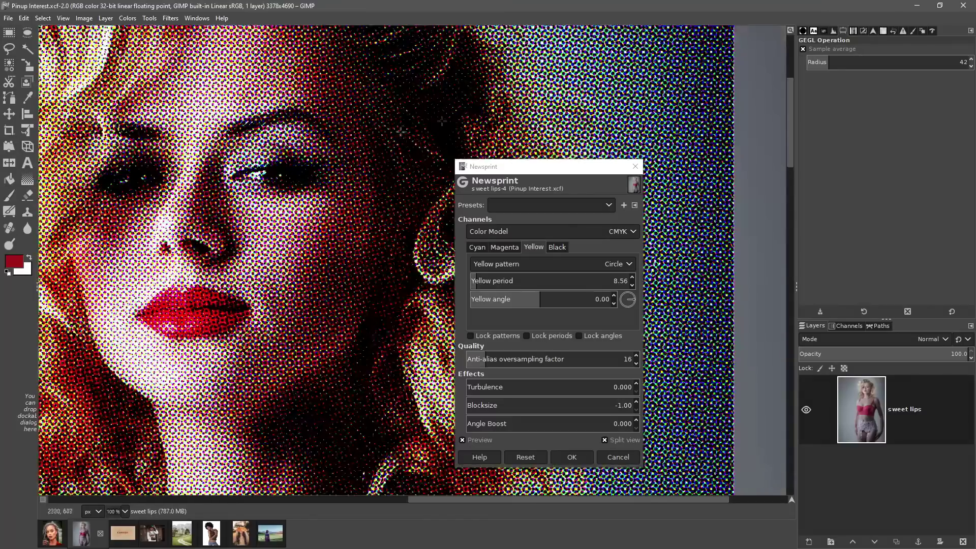
Step: Move the split divider from the background to the edge of the woman's hair to compare the dots with the original
left_click_drag(731, 99, 619, 108)
scroll(402, 182, "down", 3)
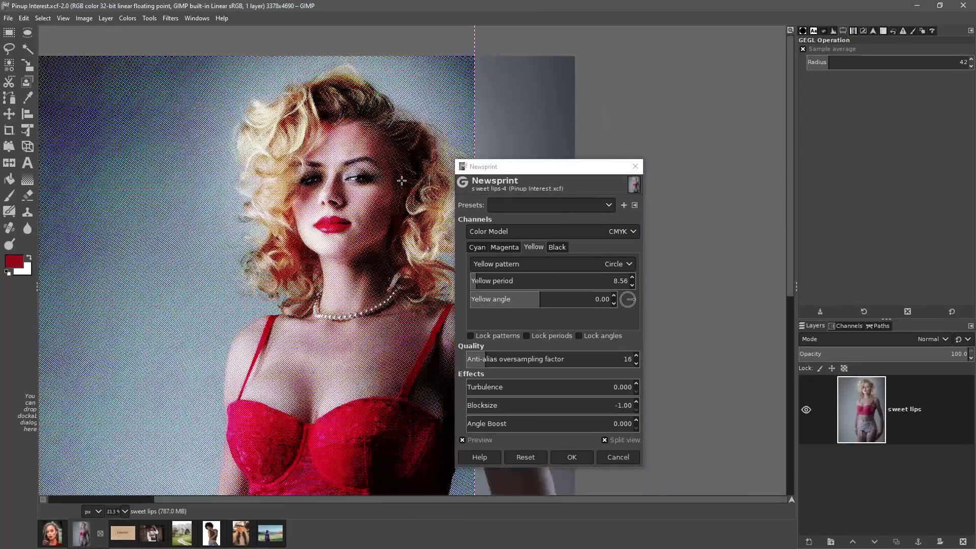
scroll(387, 174, "up", 3)
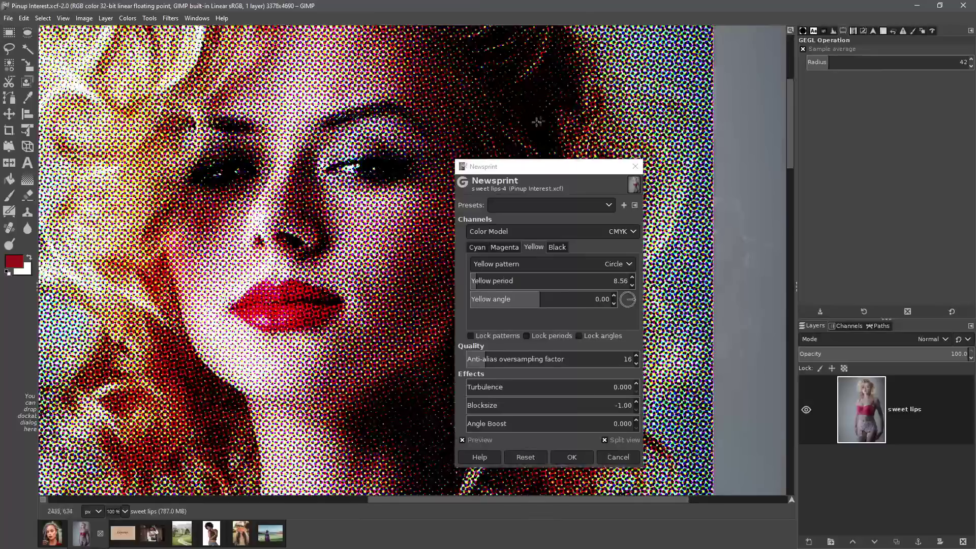
left_click_drag(714, 99, 595, 87)
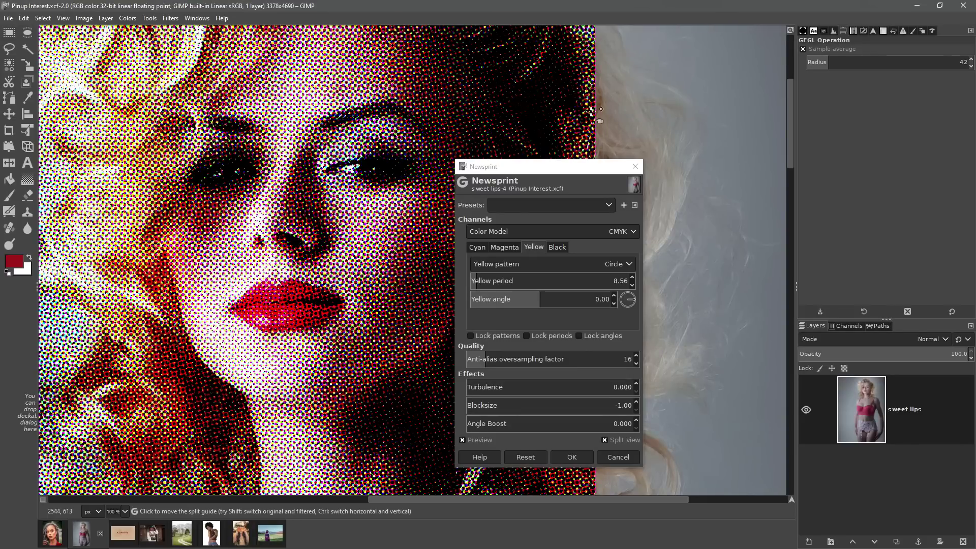
mouse_move(595, 120)
left_mouse_down()
mouse_move(218, 120)
mouse_move(585, 108)
left_mouse_up()
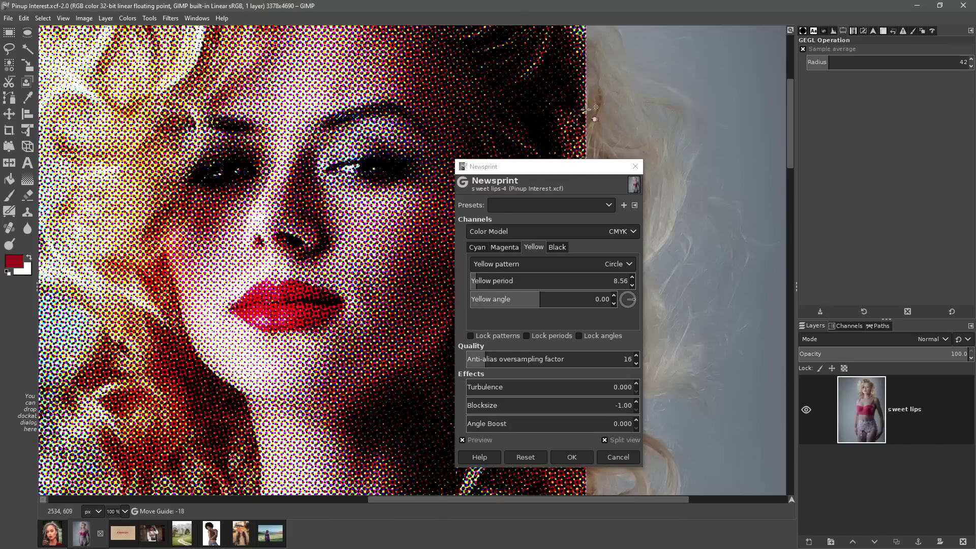
Step: View the whole figure, move the split divider past the photo's edge, and turn off split view
scroll(586, 108, "down", 1)
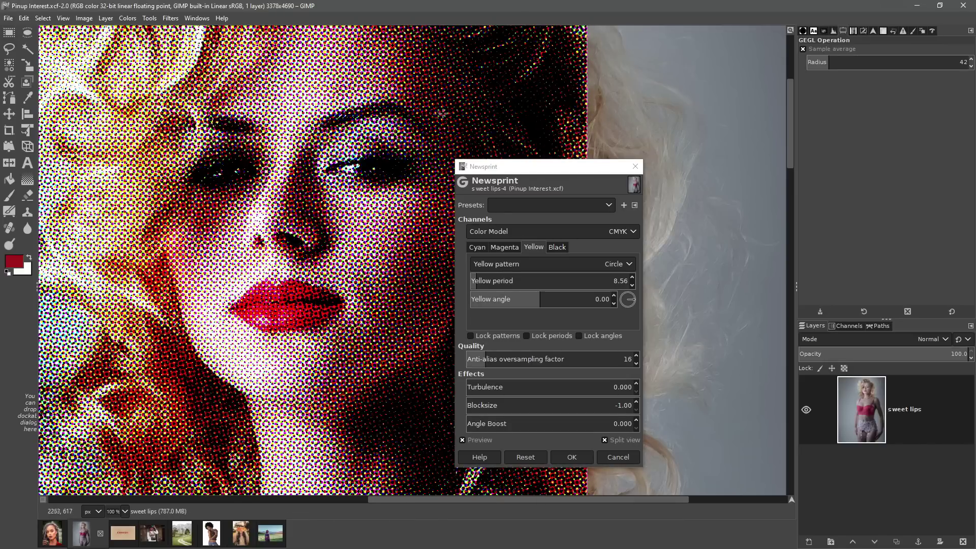
scroll(443, 129, "down", 3)
scroll(458, 129, "down", 1)
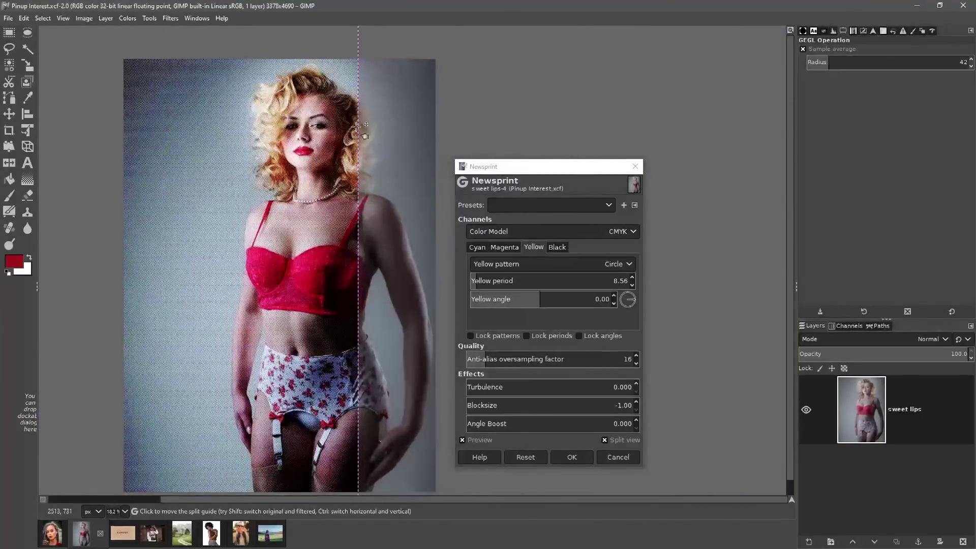
left_click_drag(360, 129, 472, 110)
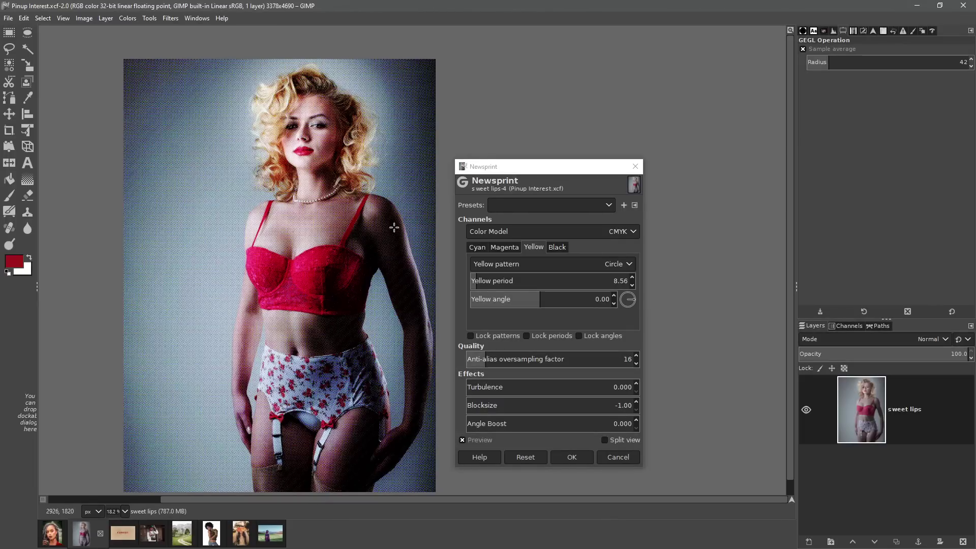
Step: Switch the Newsprint color model through White on Black and Black on White to RGB to compare their halftones on the portrait
key("1")
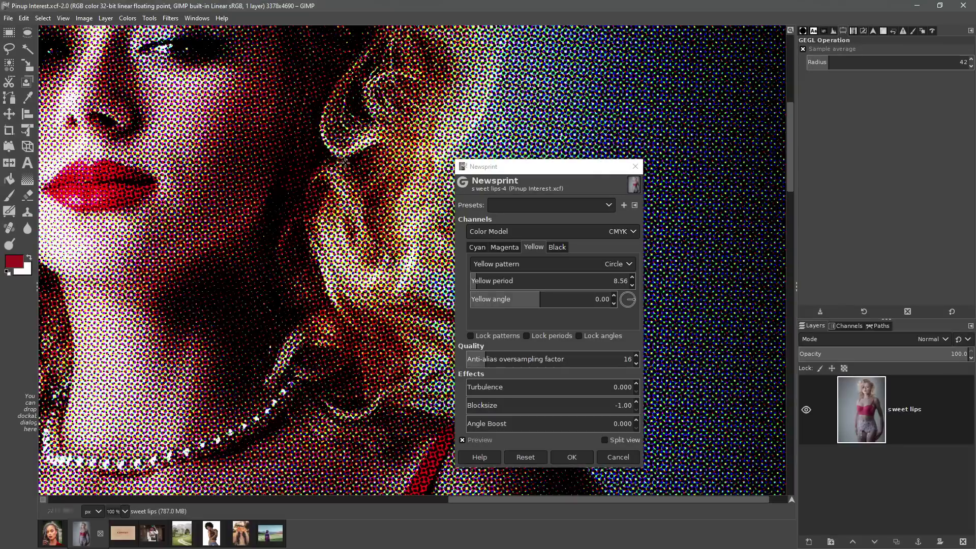
scroll(599, 104, "down", 2)
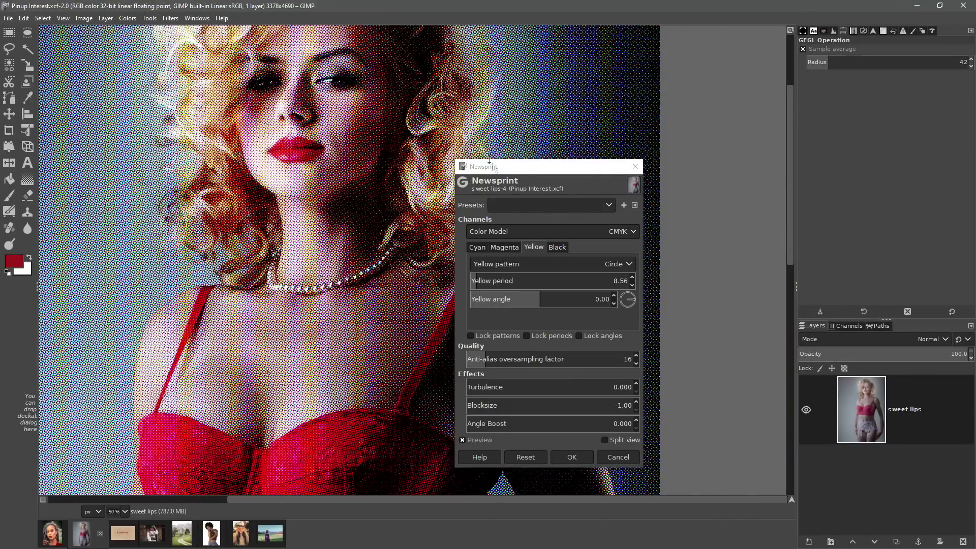
left_click(512, 231)
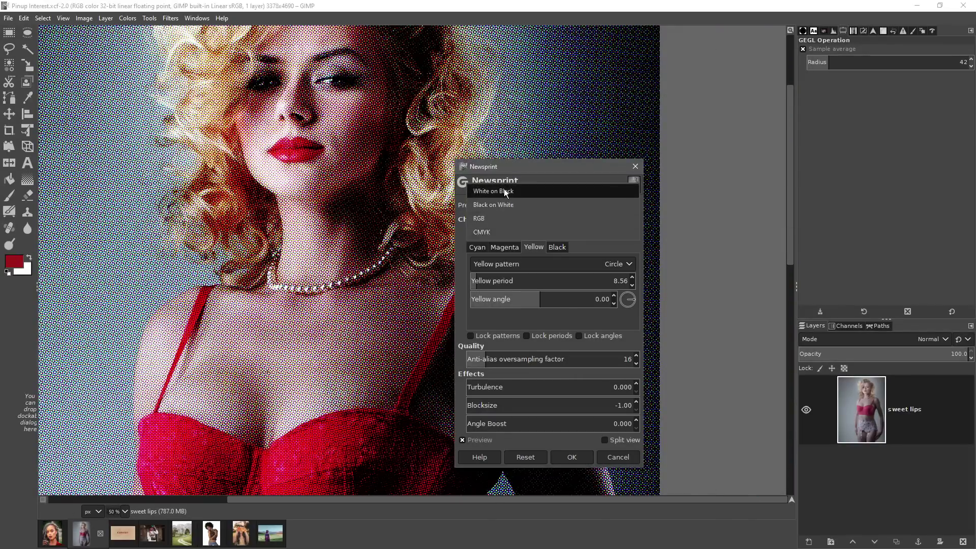
left_click(504, 189)
left_click(507, 231)
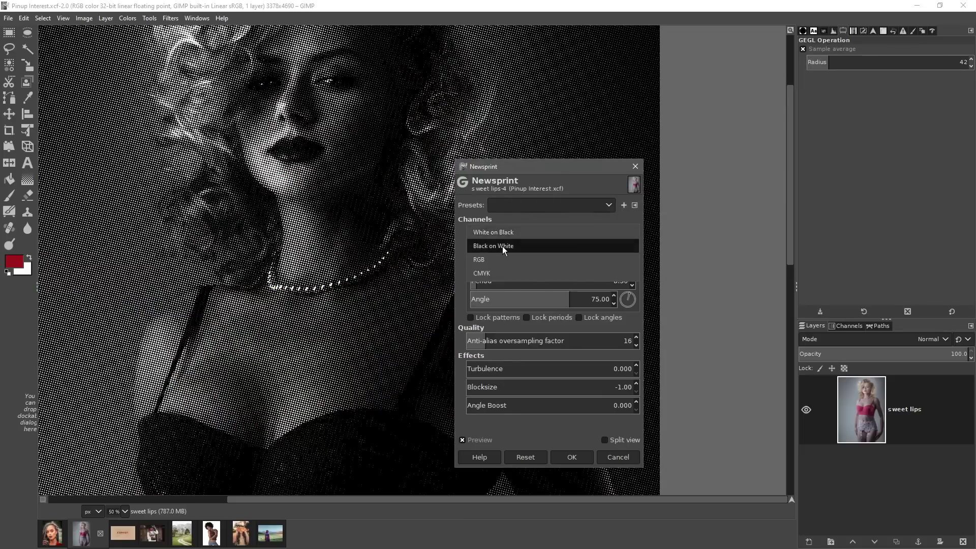
left_click(502, 246)
left_click(507, 235)
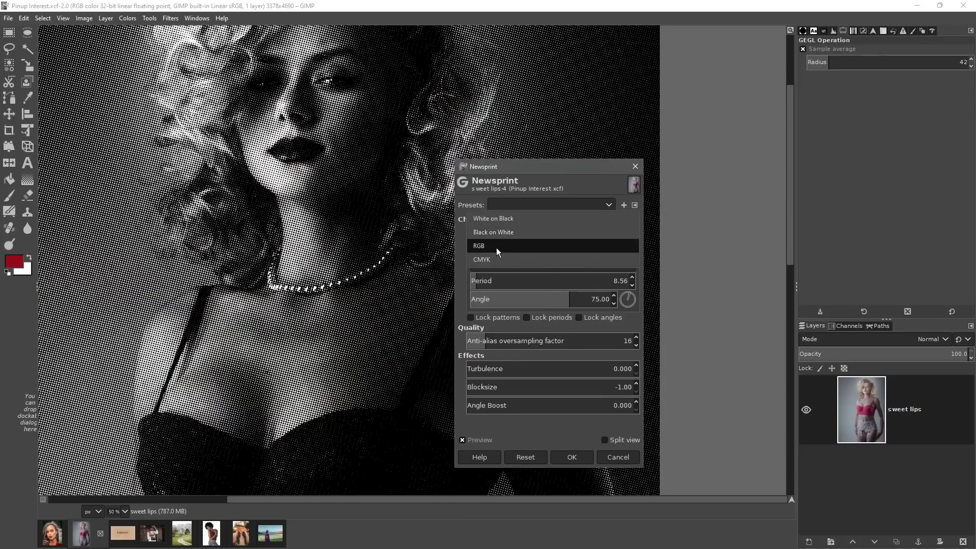
left_click(496, 247)
left_click(536, 230)
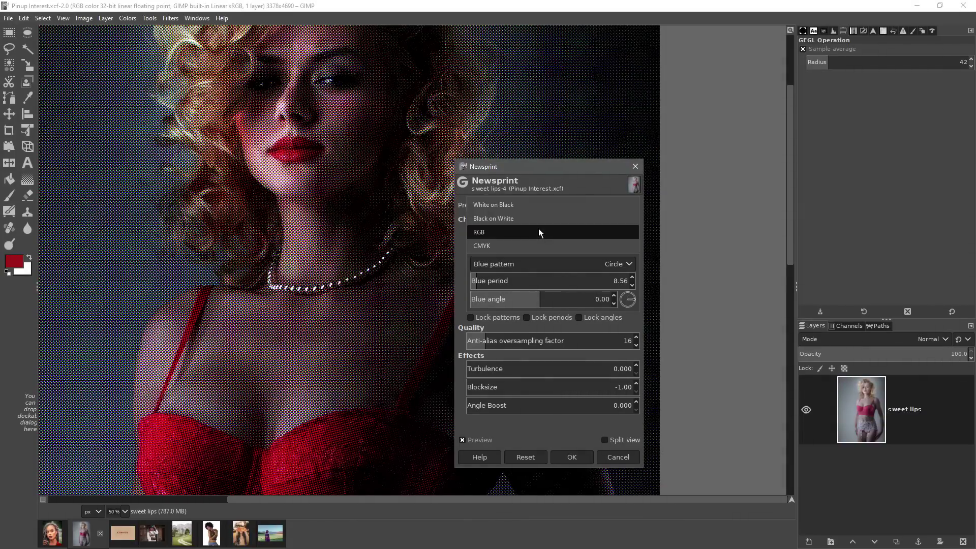
left_click(529, 234)
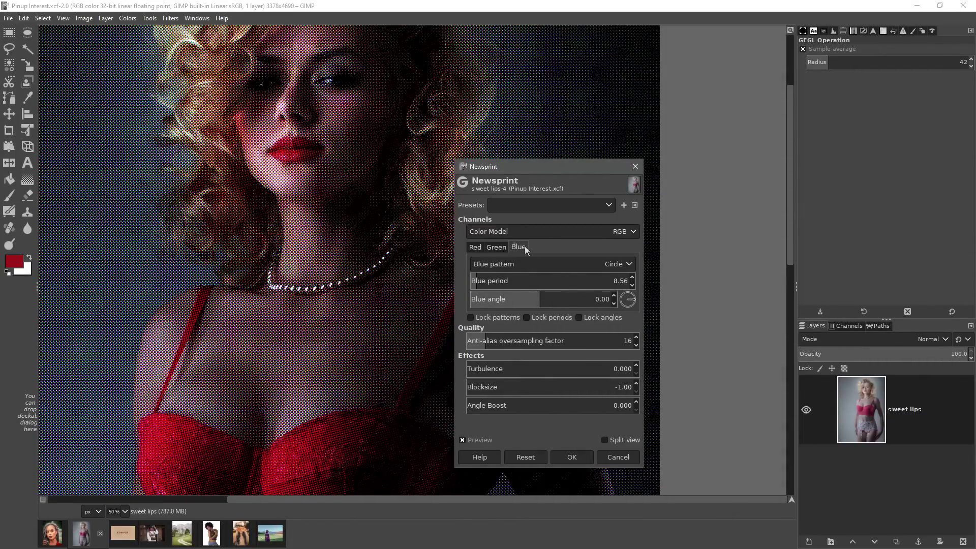
Step: Lock the patterns and periods across the Newsprint channels, and return the color model to CMYK
left_click_drag(548, 166, 553, 98)
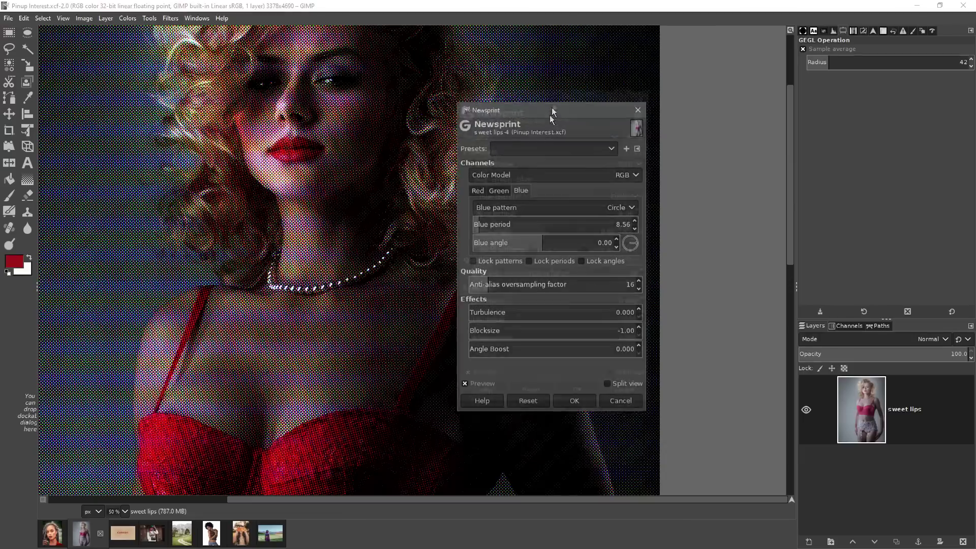
left_click(476, 249)
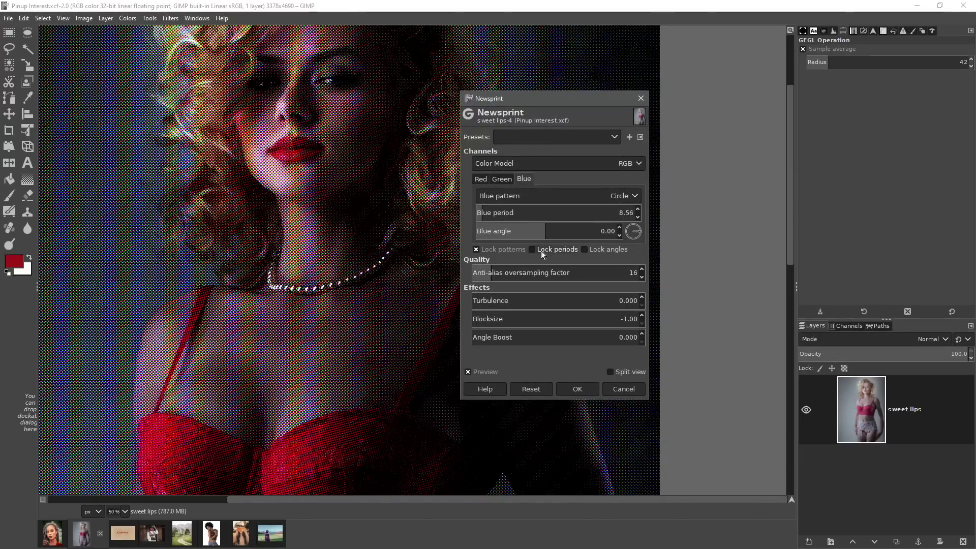
left_click(541, 251)
left_click(501, 162)
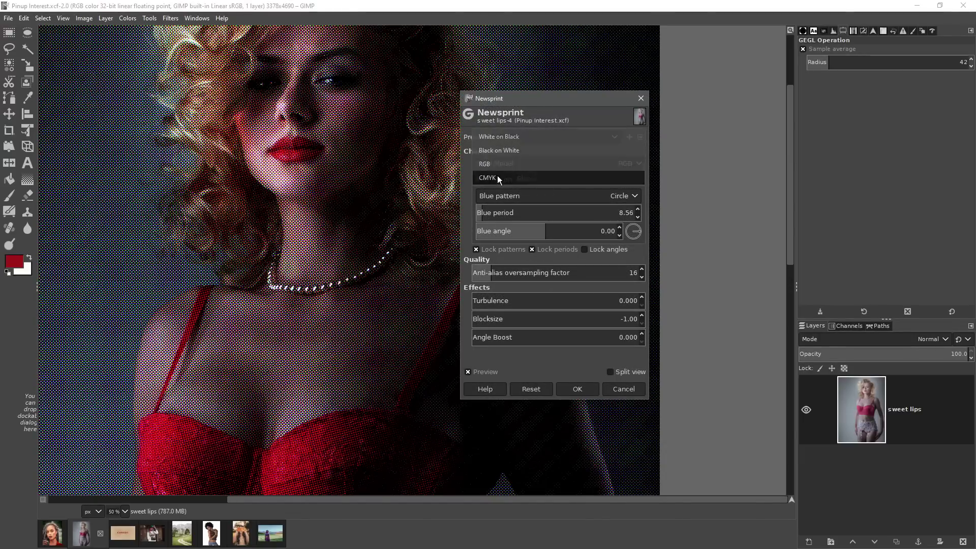
left_click(497, 176)
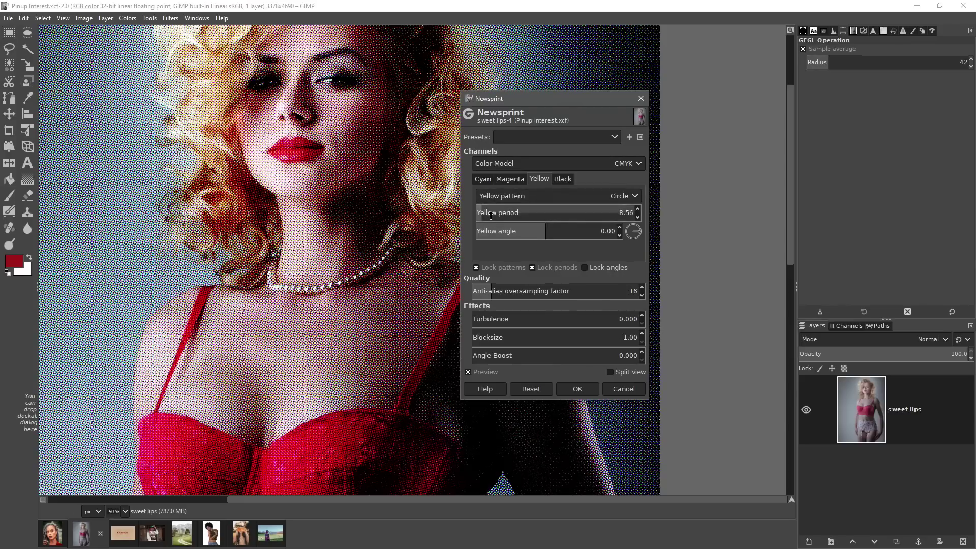
Step: Set the yellow period to 12.18 and try the Diamond, PSSquare (or Euclidian) dot and Crossing Lines patterns
left_click_drag(491, 216, 487, 221)
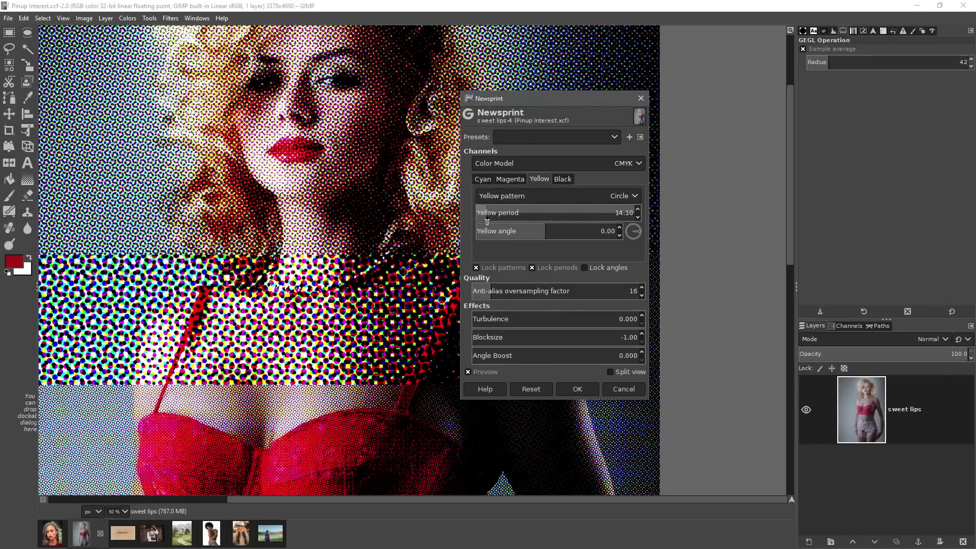
left_click(501, 199)
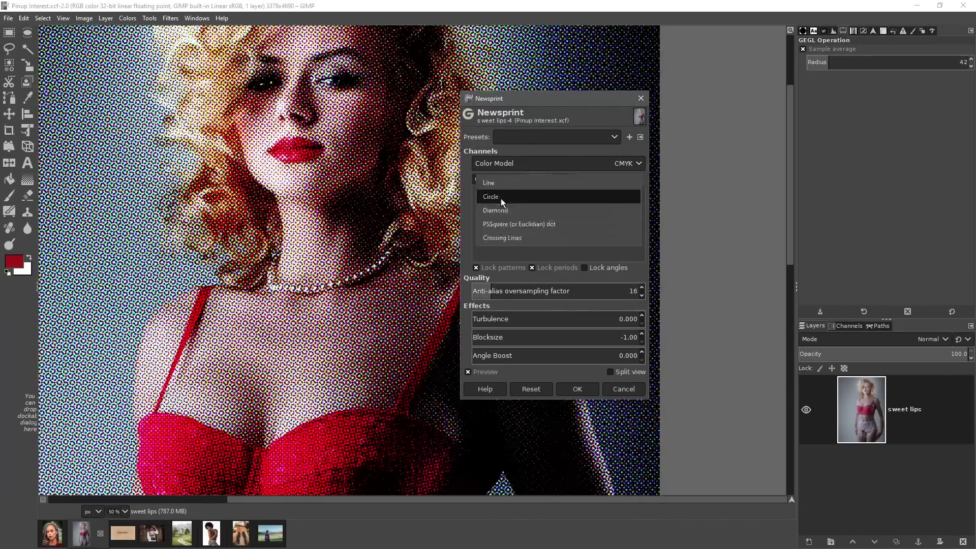
left_click(501, 210)
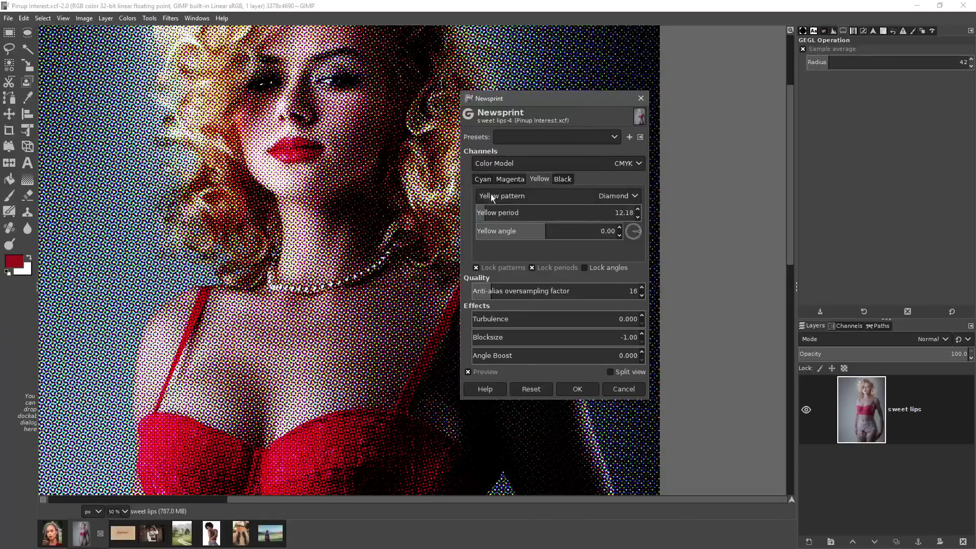
left_click(491, 196)
left_click(493, 215)
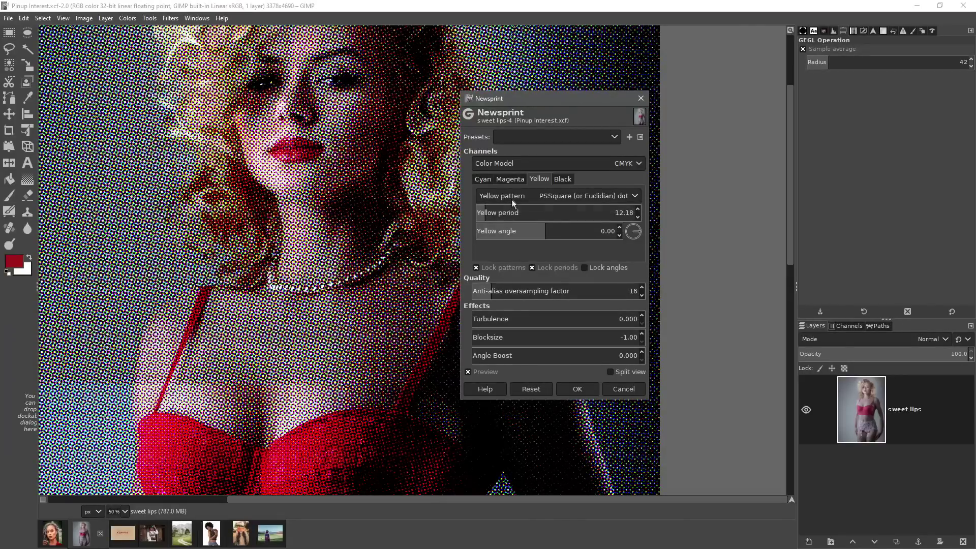
left_click(513, 199)
left_click(506, 215)
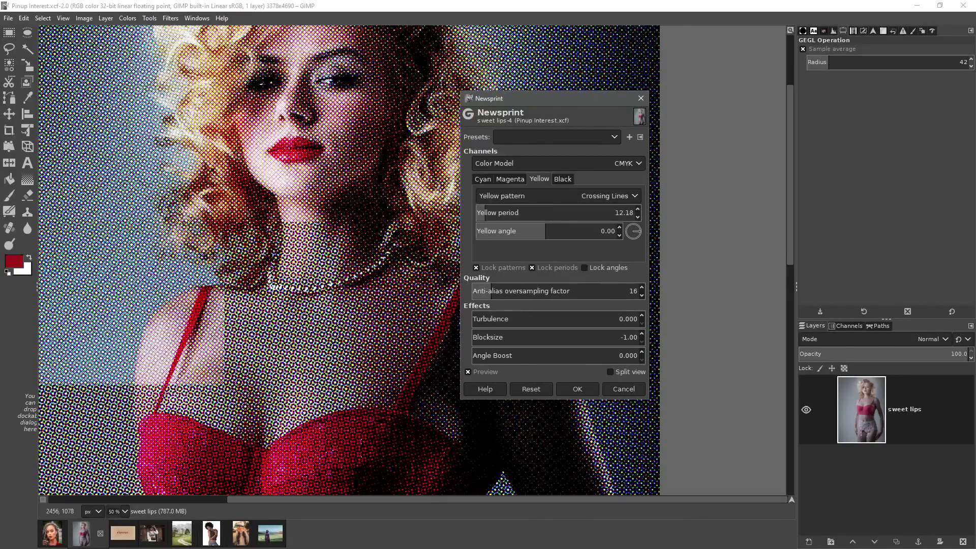
Step: Change the Newsprint pattern to Line and the color model to White on Black
key("1")
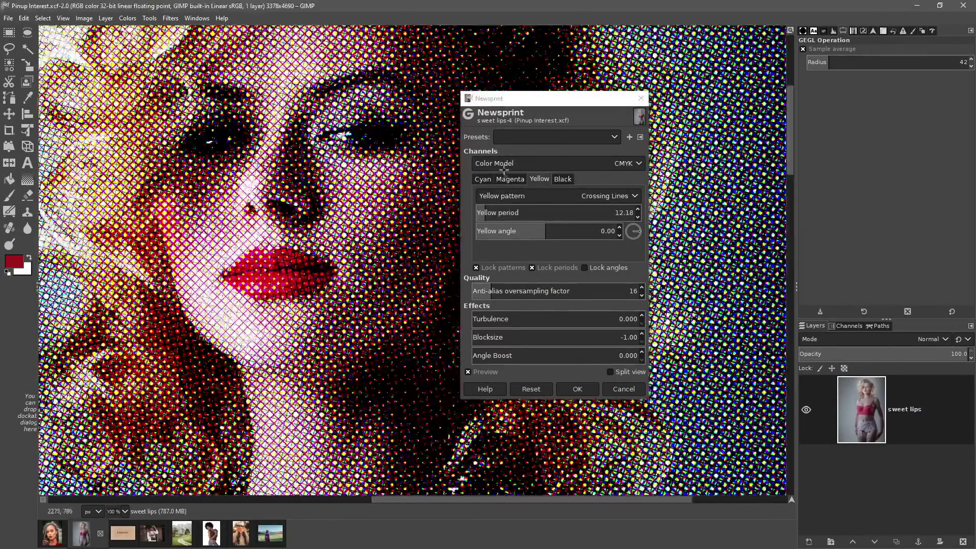
left_click(496, 194)
left_click(487, 153)
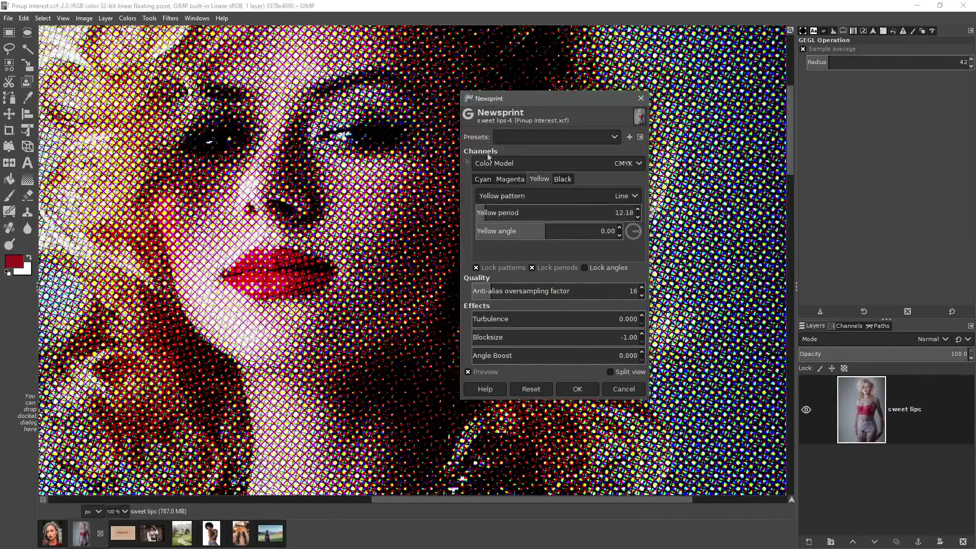
left_click(516, 166)
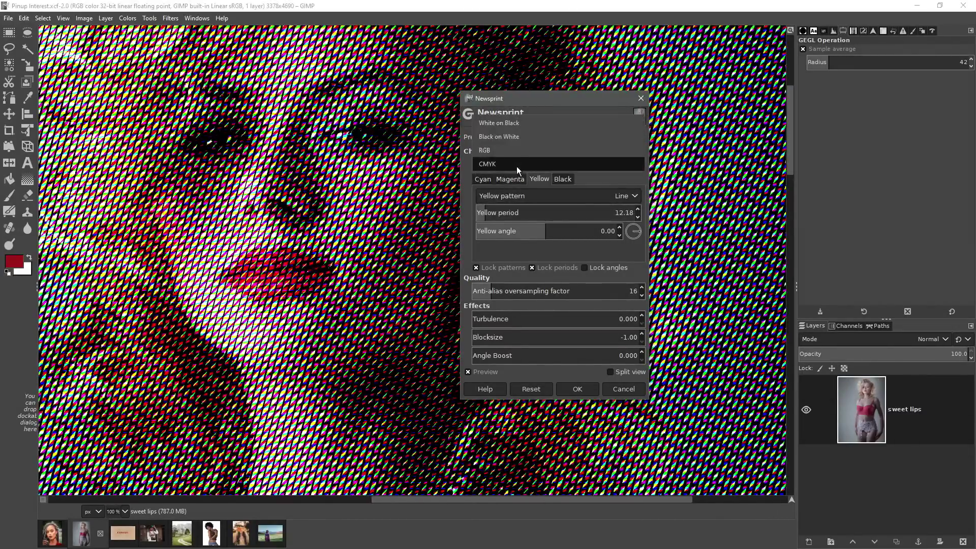
left_click(509, 126)
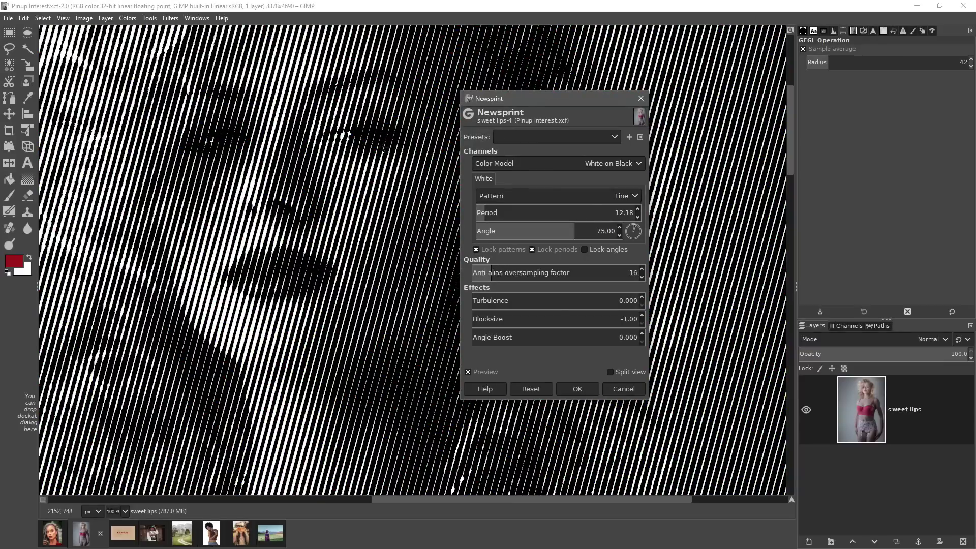
Step: Examine the white-on-black line halftone by comparing the whole figure with the face at 100% magnification
scroll(328, 160, "down", 5)
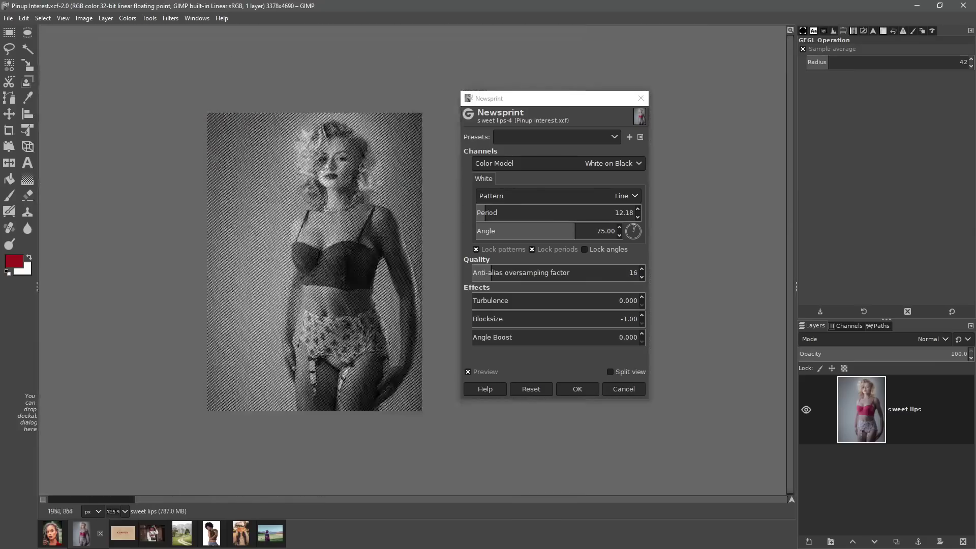
scroll(329, 180, "up", 5)
scroll(329, 180, "down", 5)
scroll(359, 194, "up", 5)
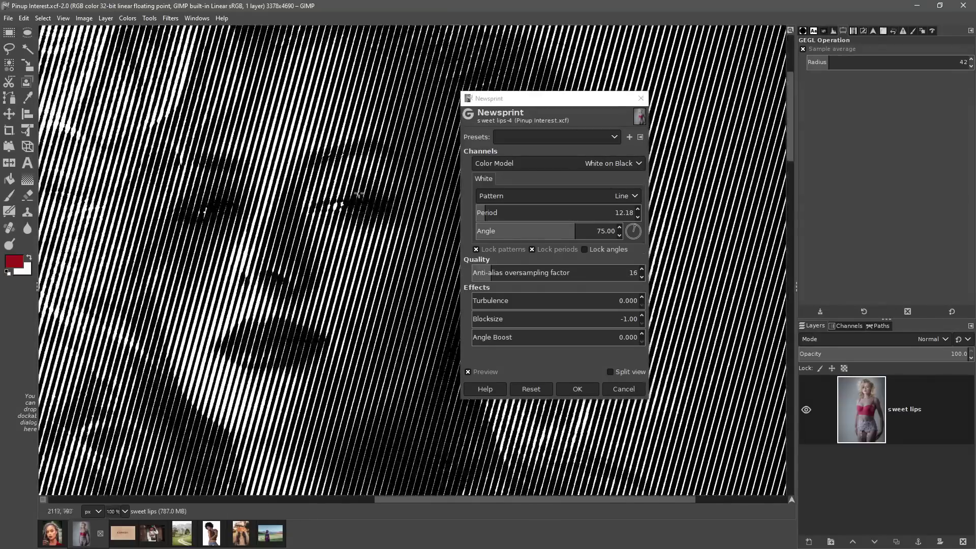
scroll(348, 244, "down", 5)
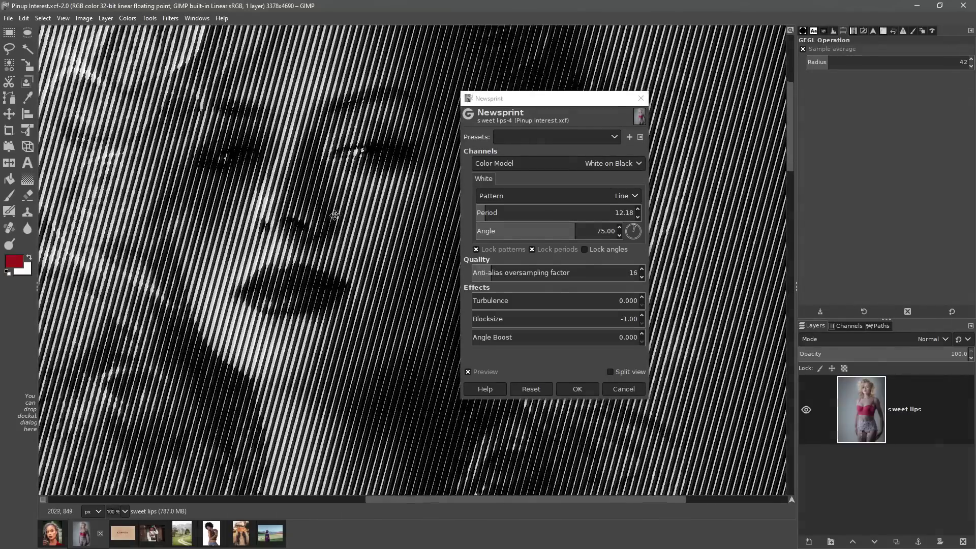
scroll(373, 189, "up", 5)
scroll(374, 151, "down", 5)
scroll(361, 165, "up", 5)
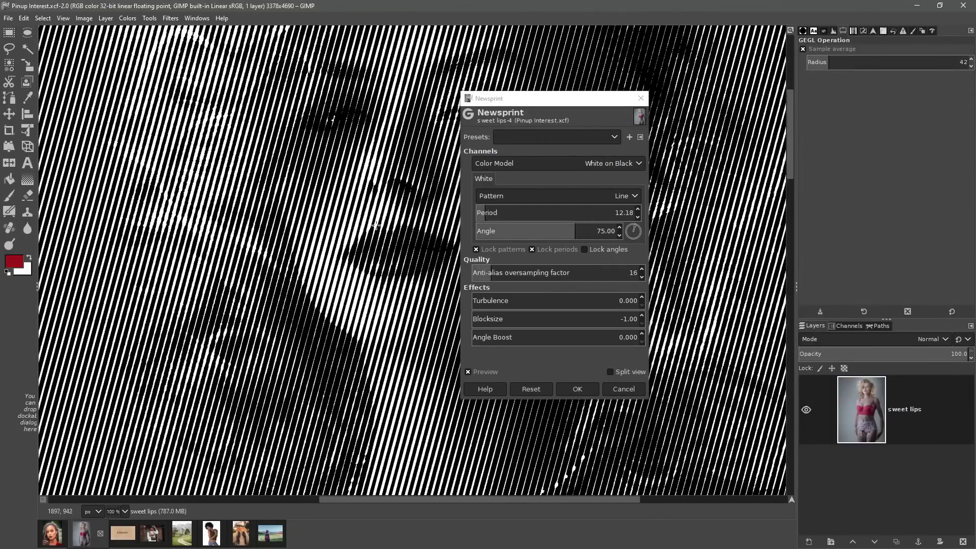
scroll(376, 225, "down", 5)
scroll(336, 193, "up", 5)
scroll(376, 192, "down", 5)
scroll(376, 216, "up", 5)
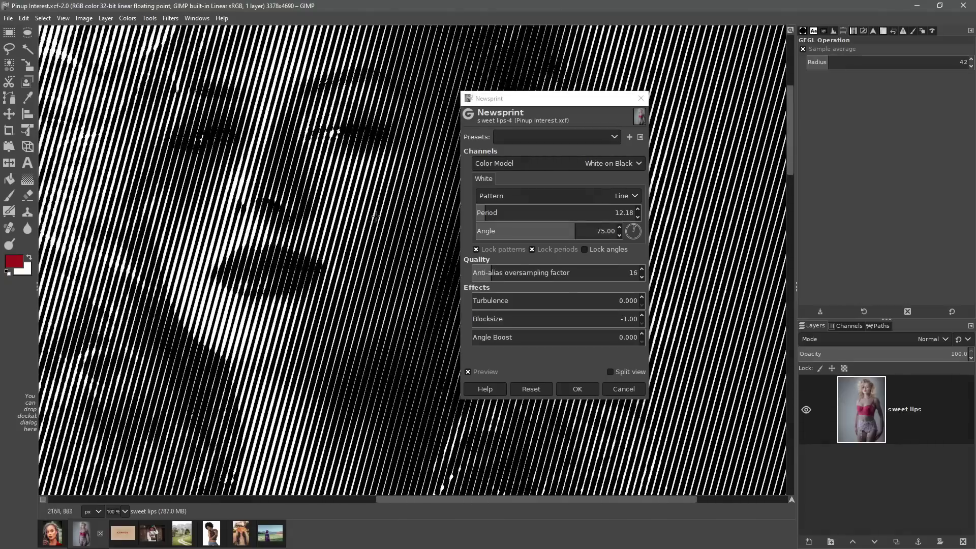
scroll(370, 228, "down", 5)
scroll(272, 243, "up", 5)
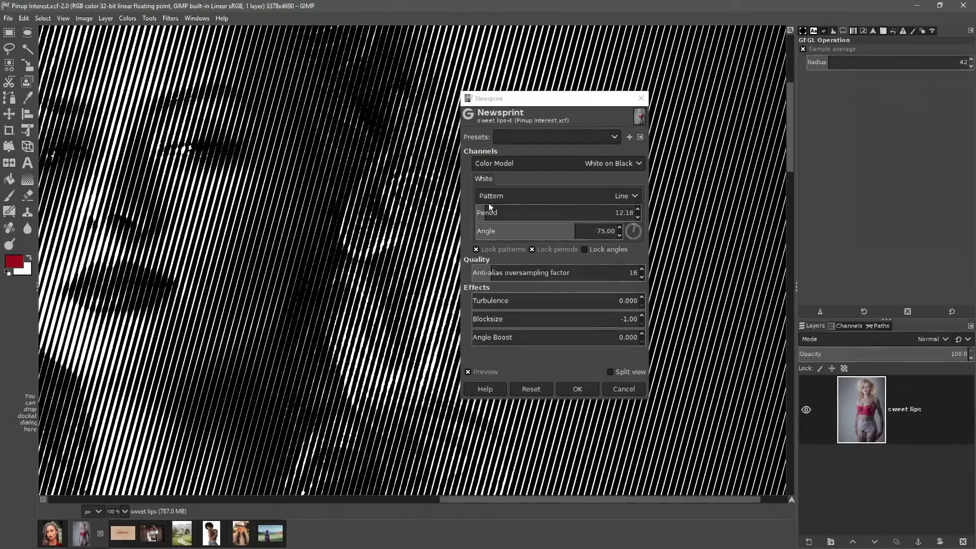
Step: Reduce the line pattern's period to 4.49
left_click_drag(482, 213, 477, 220)
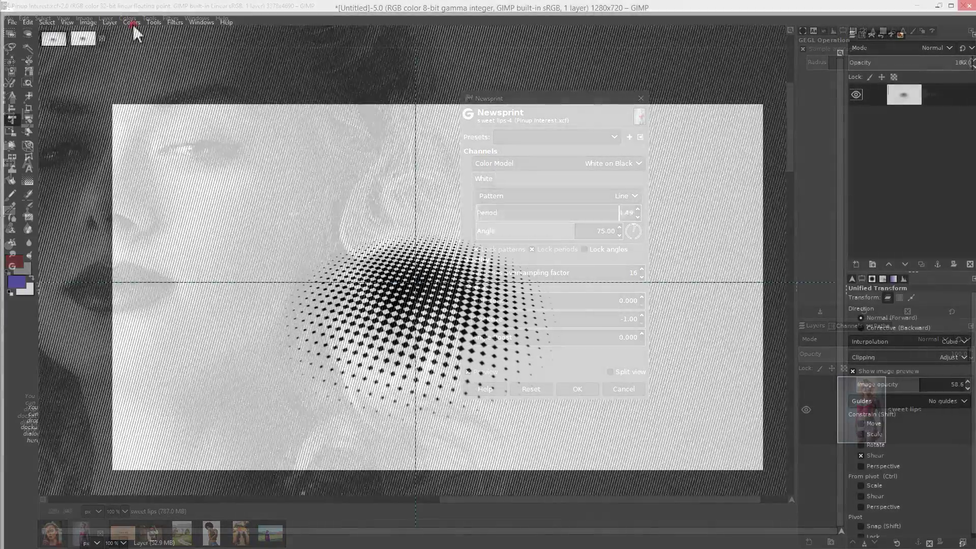
left_click(131, 22)
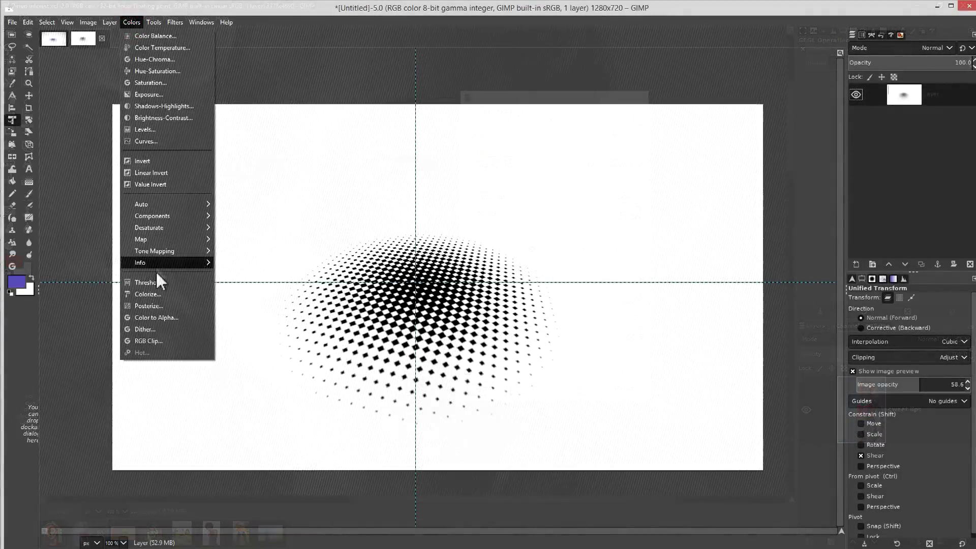
mouse_move(168, 239)
left_click(244, 306)
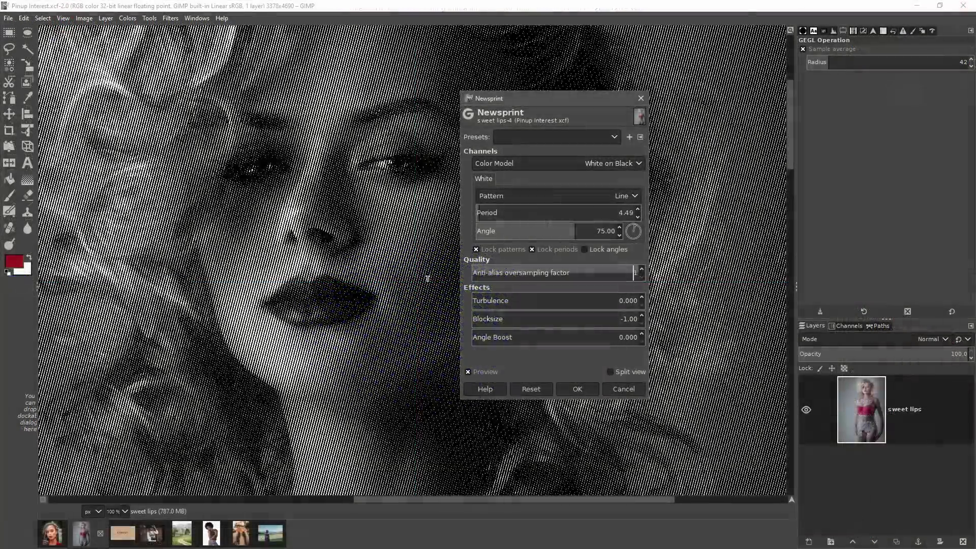
Step: Raise the anti-alias oversampling factor to 40 and inspect the line halftone up close and from a distance
scroll(408, 178, "up", 1)
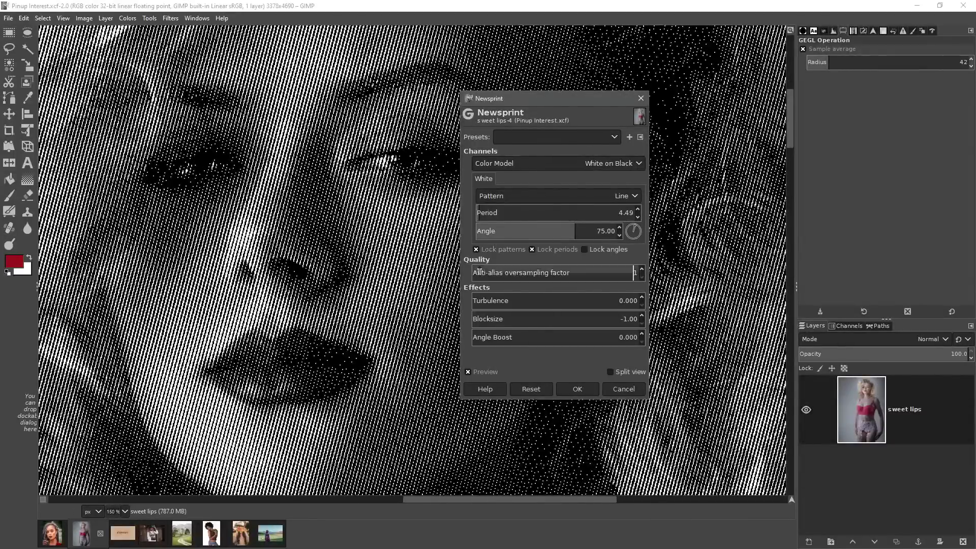
left_click_drag(478, 273, 522, 274)
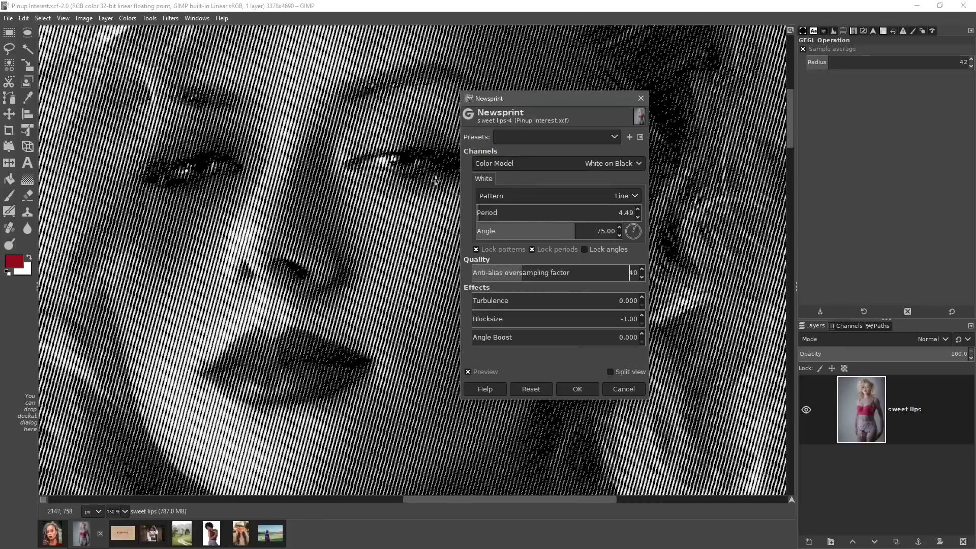
scroll(391, 218, "down", 4)
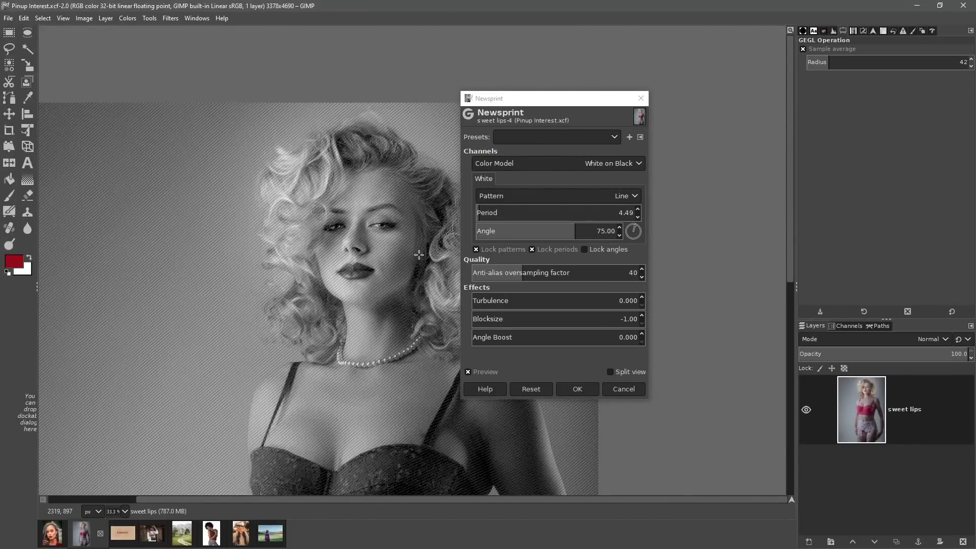
Step: Cancel the Newsprint filter and switch to the canvas.xcf image
key("Escape")
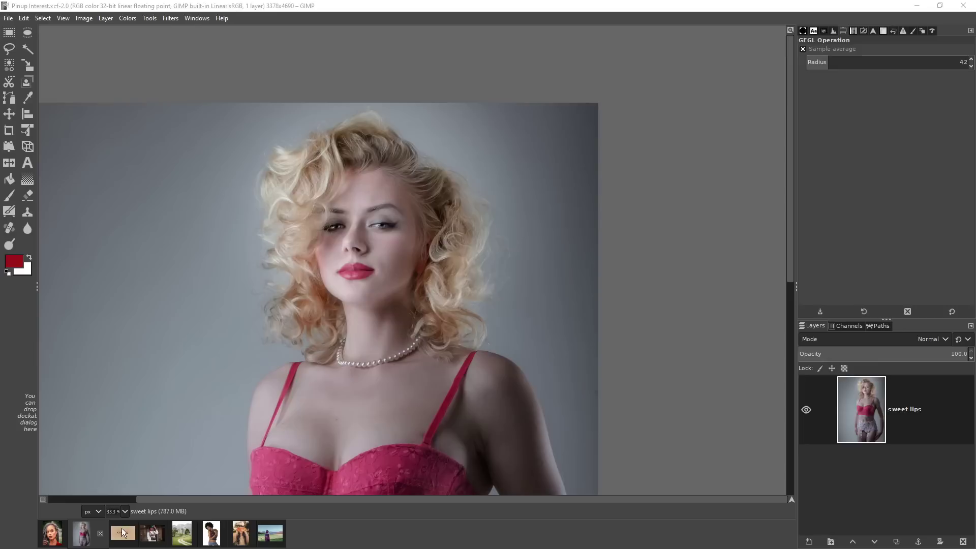
left_click(122, 532)
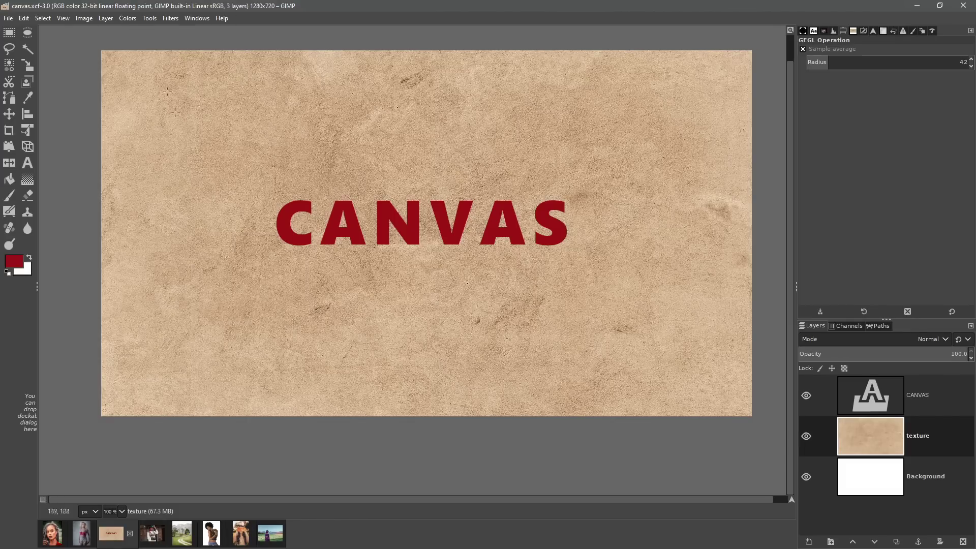
Step: Make the CANVAS text layer the active layer
left_click(63, 18)
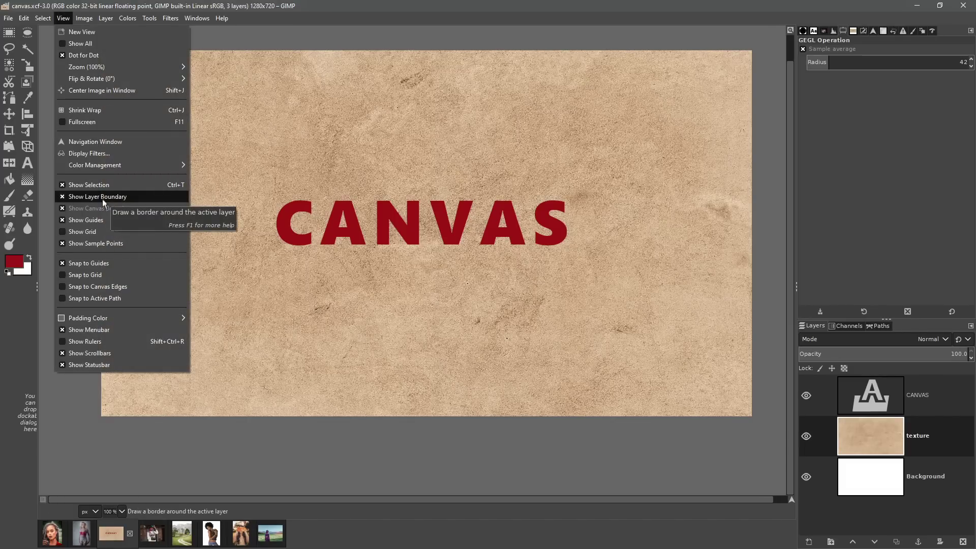
left_click(855, 401)
left_click(855, 401)
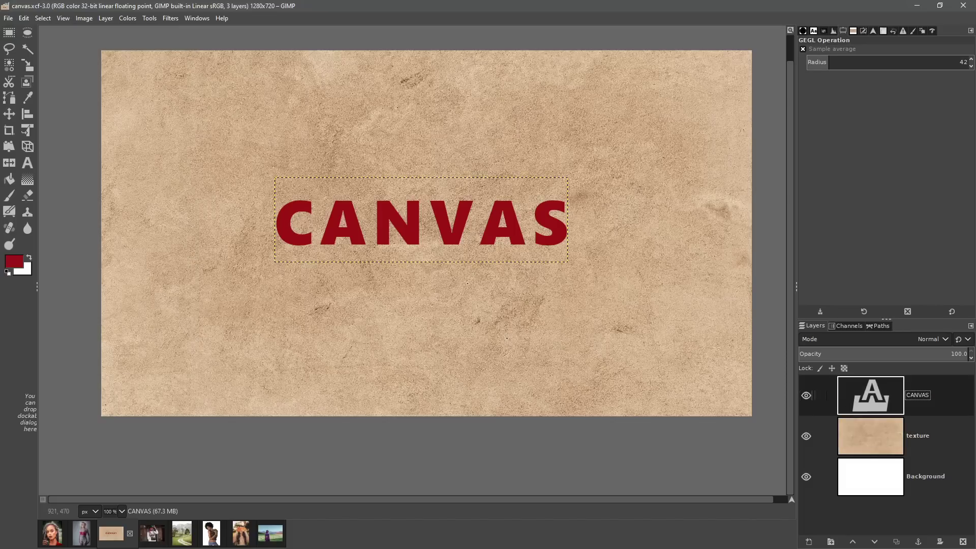
scroll(311, 164, "right", 2)
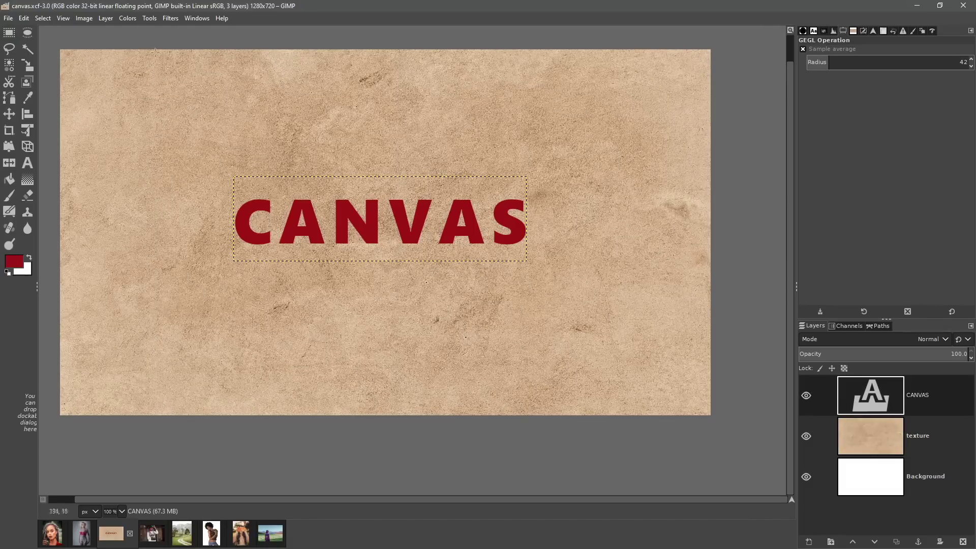
Step: Turn the layer boundary display off and back on for the CANVAS text layer
left_click(64, 17)
left_click(69, 194)
left_click(63, 19)
left_click(93, 197)
scroll(204, 144, "up", 2)
scroll(204, 143, "right", 1)
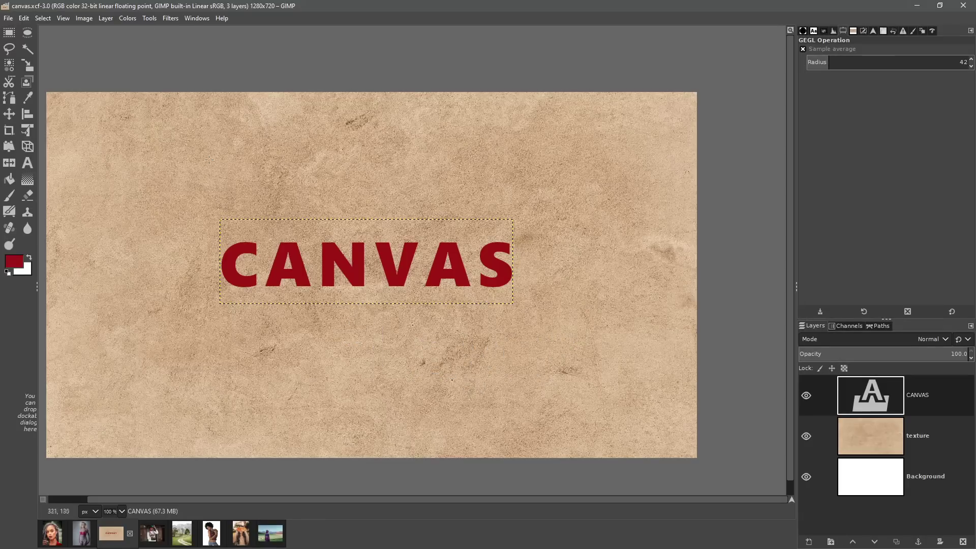
scroll(258, 158, "down", 2)
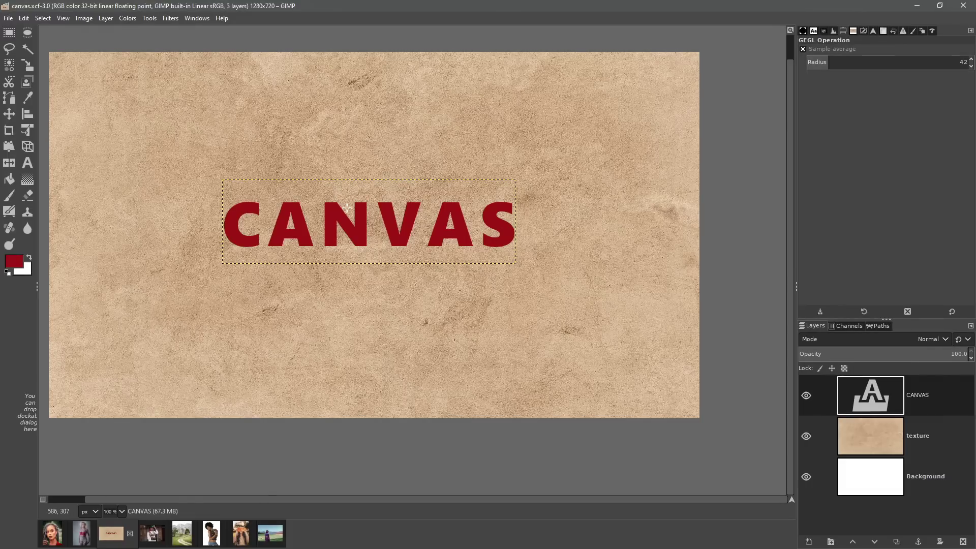
scroll(457, 142, "up", 1)
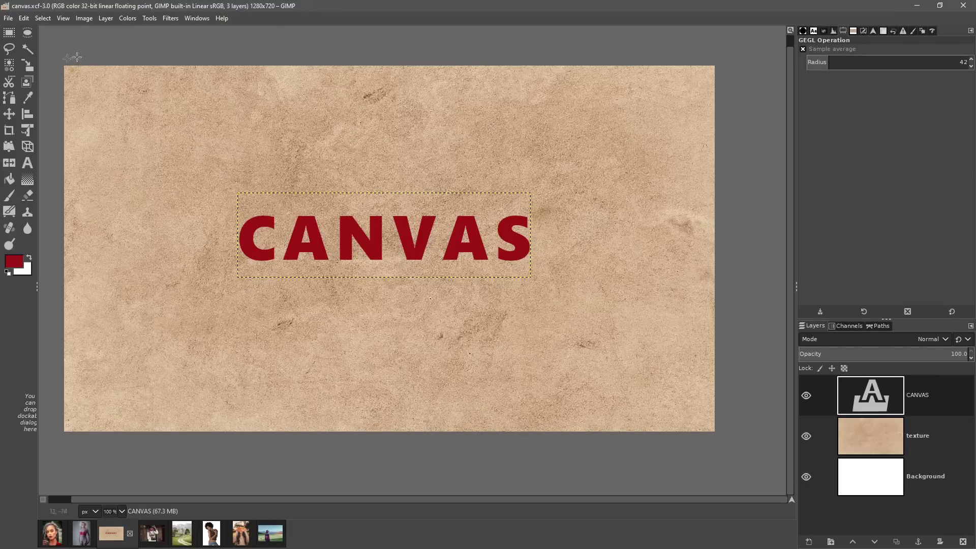
Step: Enable Show All to display the texture layer beyond the canvas boundary, and inspect its full extent
left_click(63, 19)
left_click(71, 44)
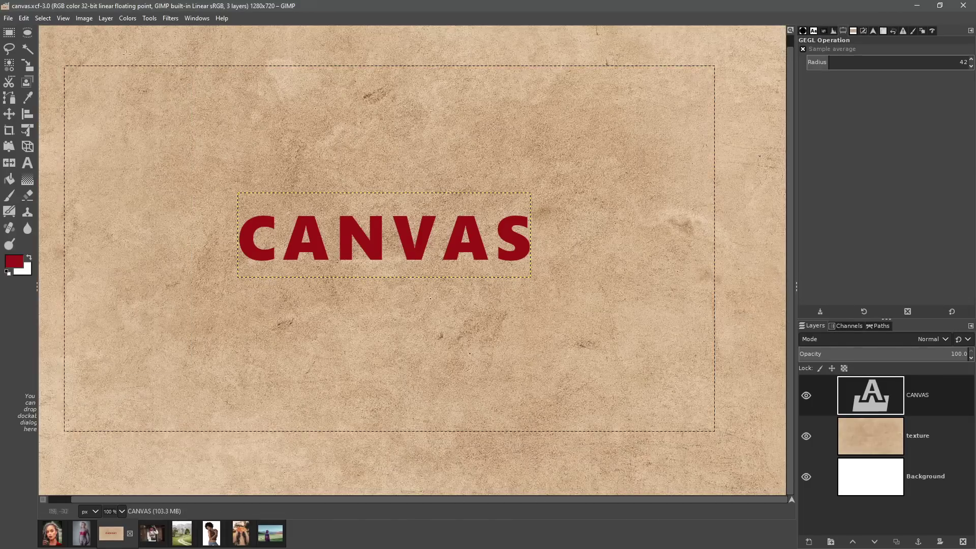
scroll(153, 69, "down", 3, "ctrl")
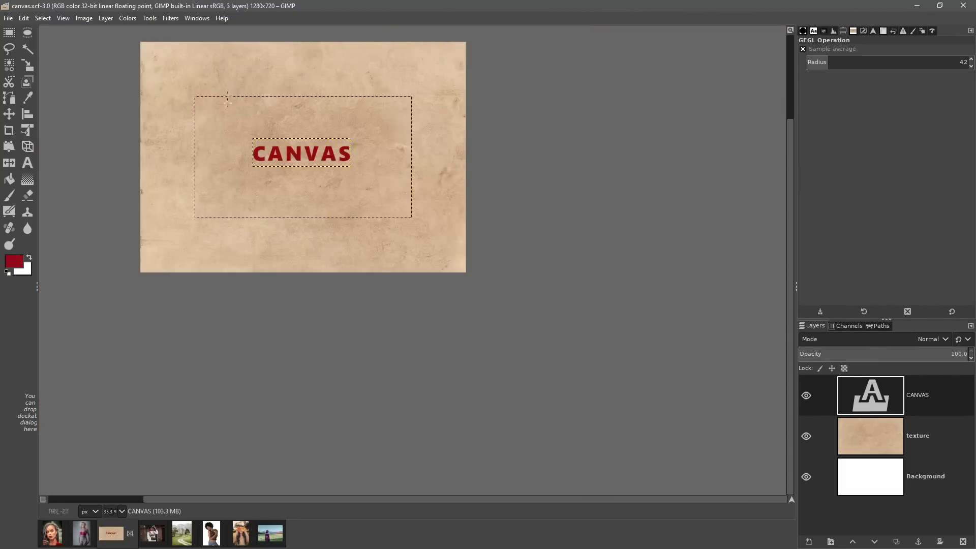
scroll(233, 83, "up", 2, "ctrl")
left_click_drag(233, 83, 268, 159)
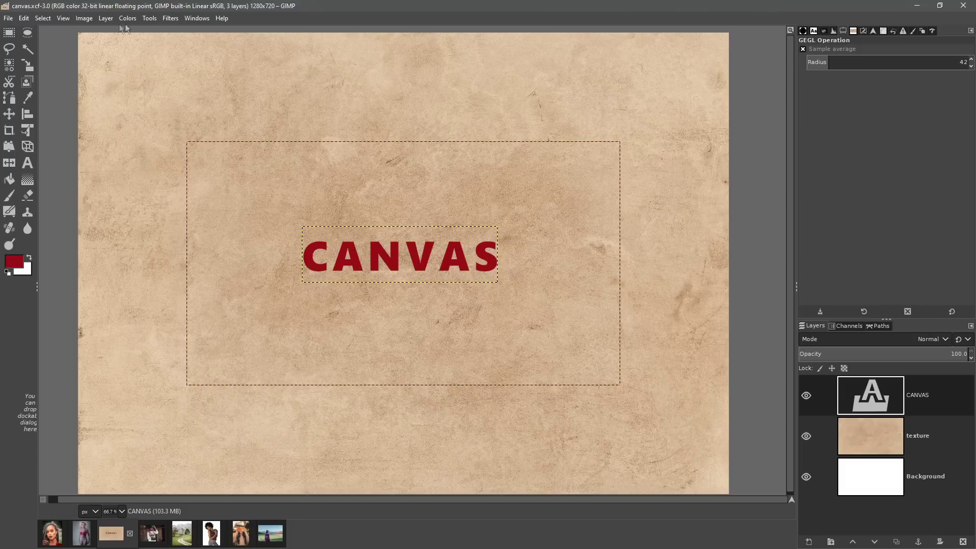
Step: Turn off keeping the padding color in Show All mode and view the area around the texture
left_click(65, 18)
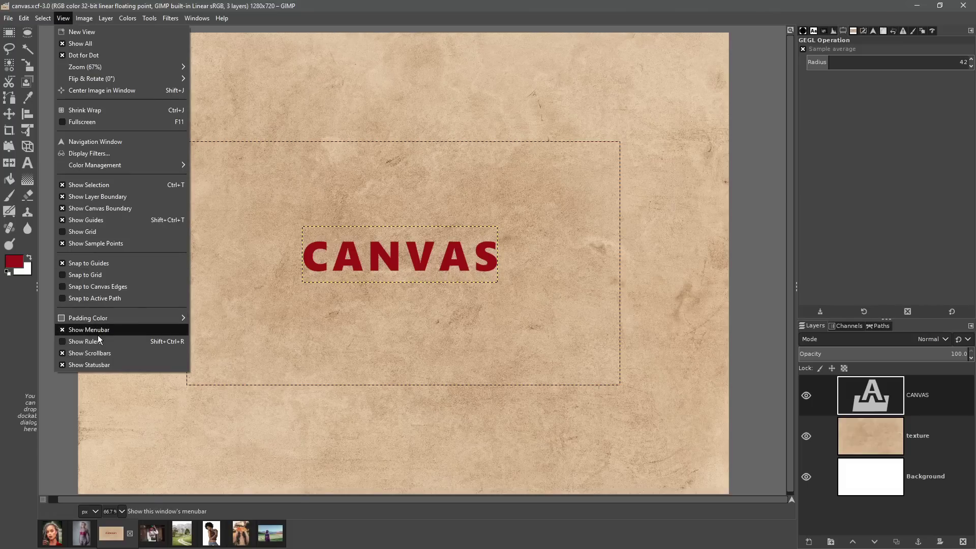
mouse_move(99, 320)
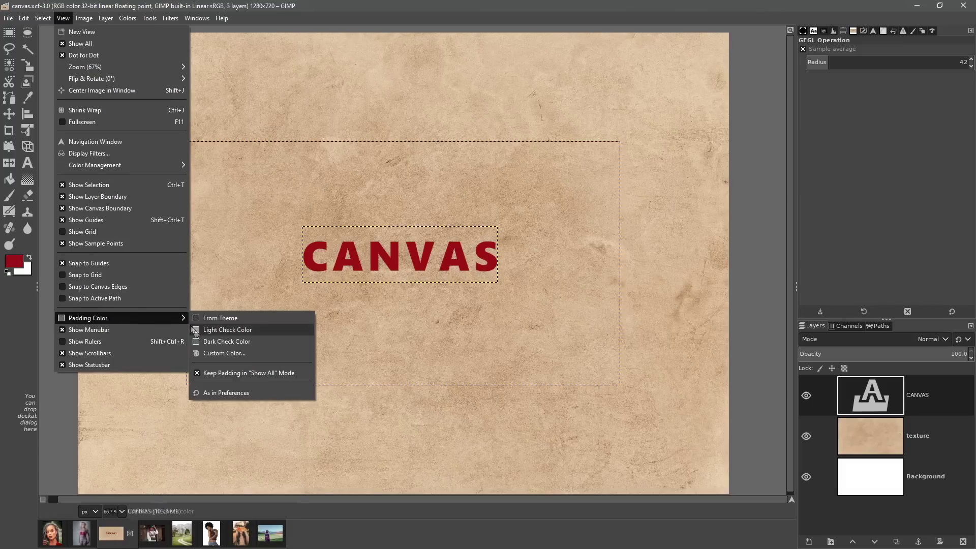
left_click(213, 375)
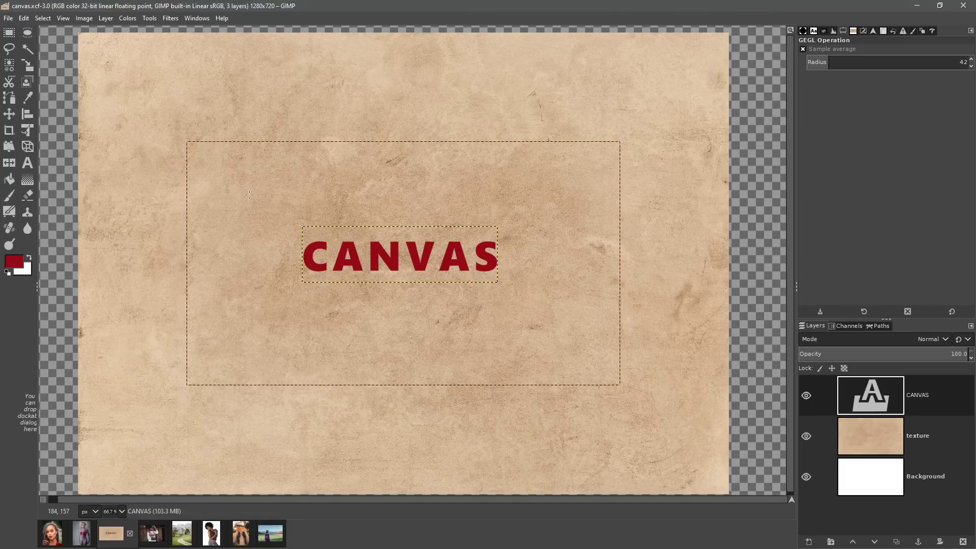
scroll(249, 195, "down", 2)
scroll(249, 195, "up", 2)
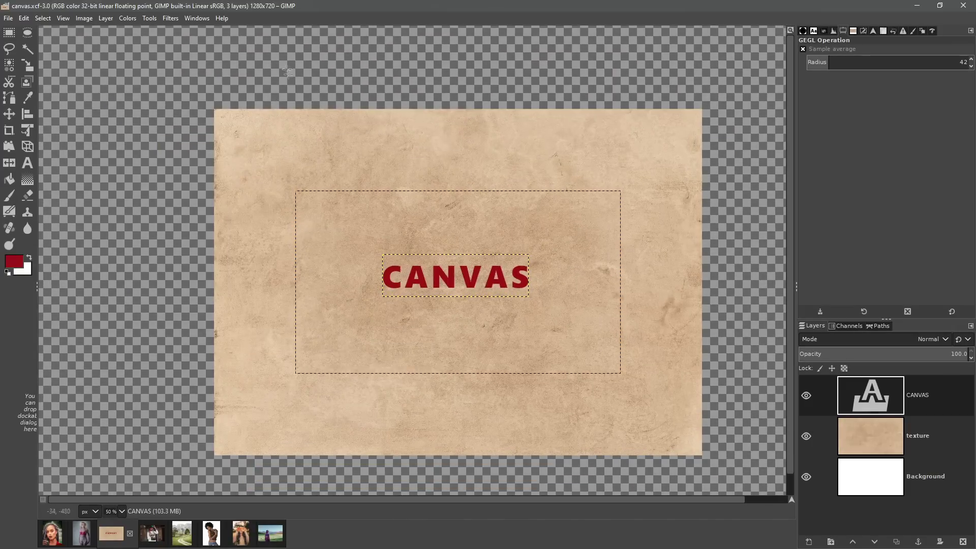
Step: Show the rulers around the image window and hide them again
left_click(68, 20)
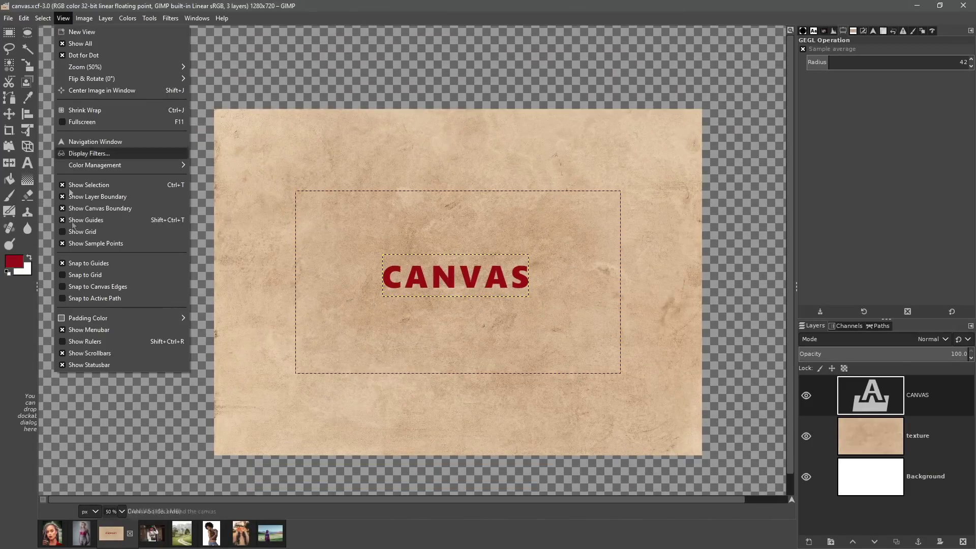
left_click(89, 342)
left_click(67, 19)
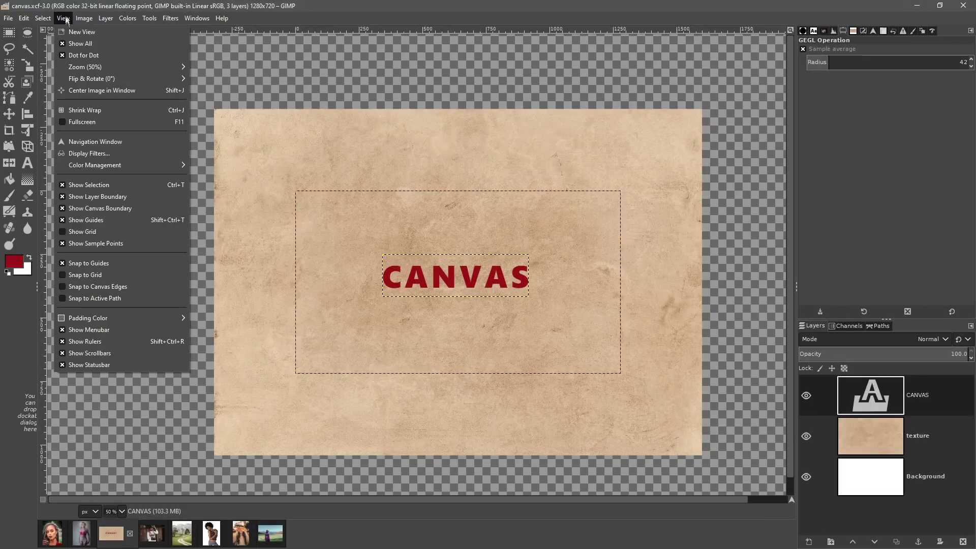
left_click(87, 341)
Step: Turn on Keep Padding in "Show All" Mode for the area around the texture
left_click(66, 20)
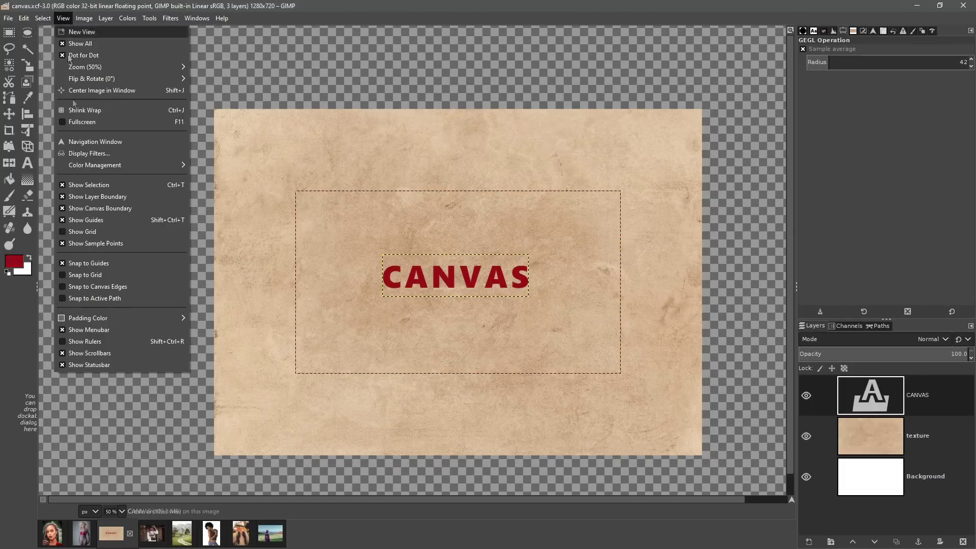
mouse_move(102, 318)
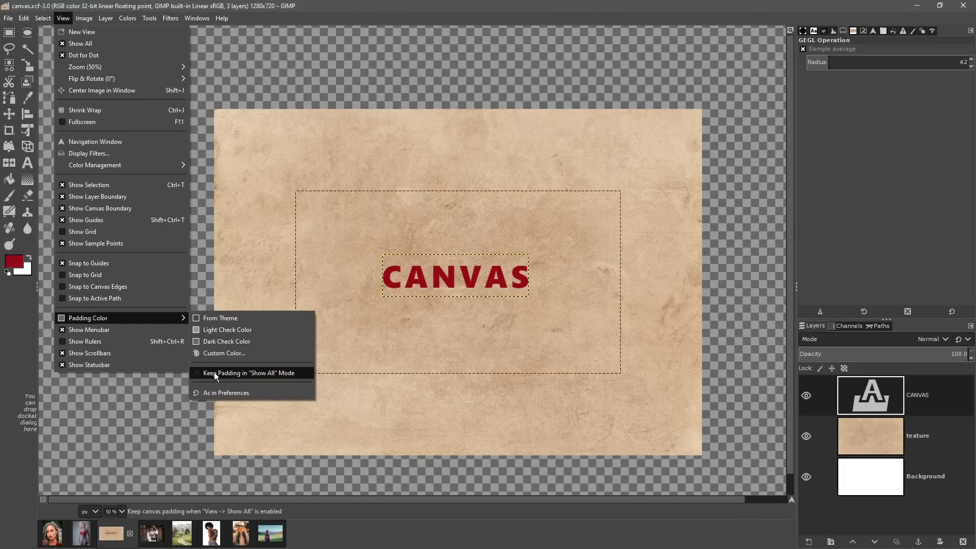
left_click(257, 375)
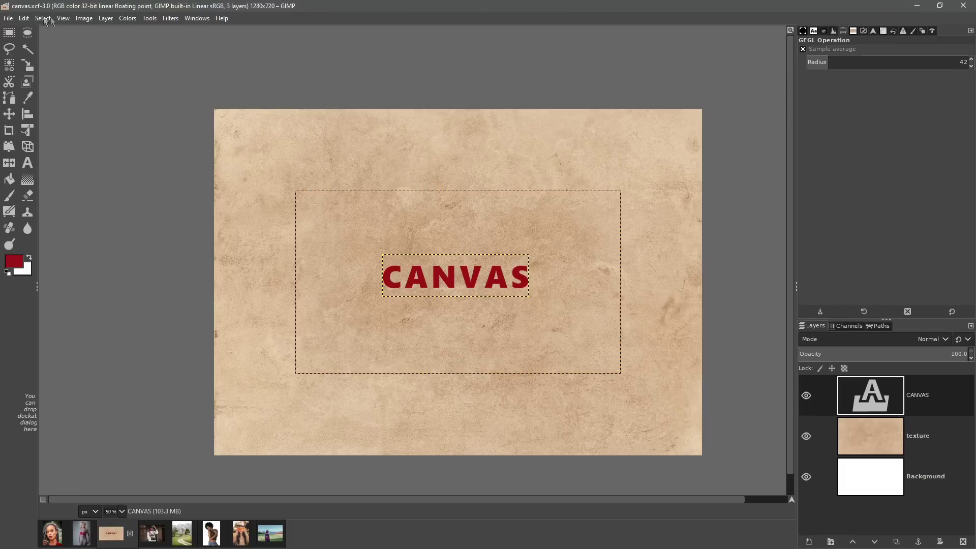
Step: Switch Show All off and on again to compare the cropped canvas with the full texture layer
left_click(63, 18)
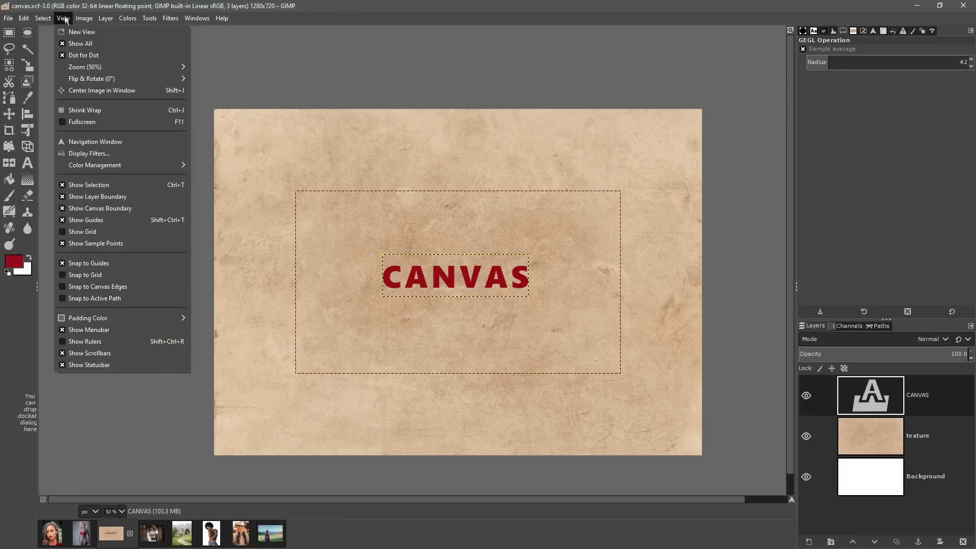
left_click(84, 45)
left_click(68, 20)
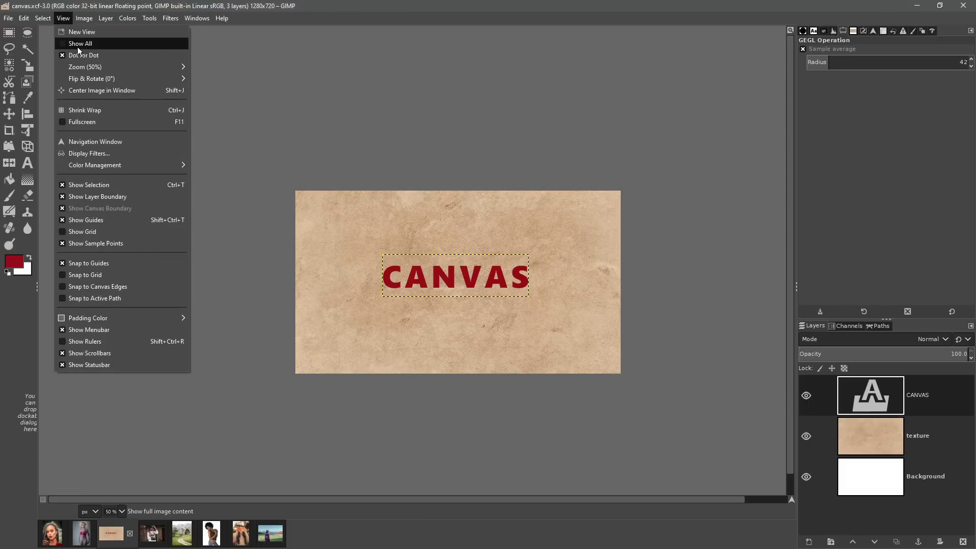
left_click(77, 44)
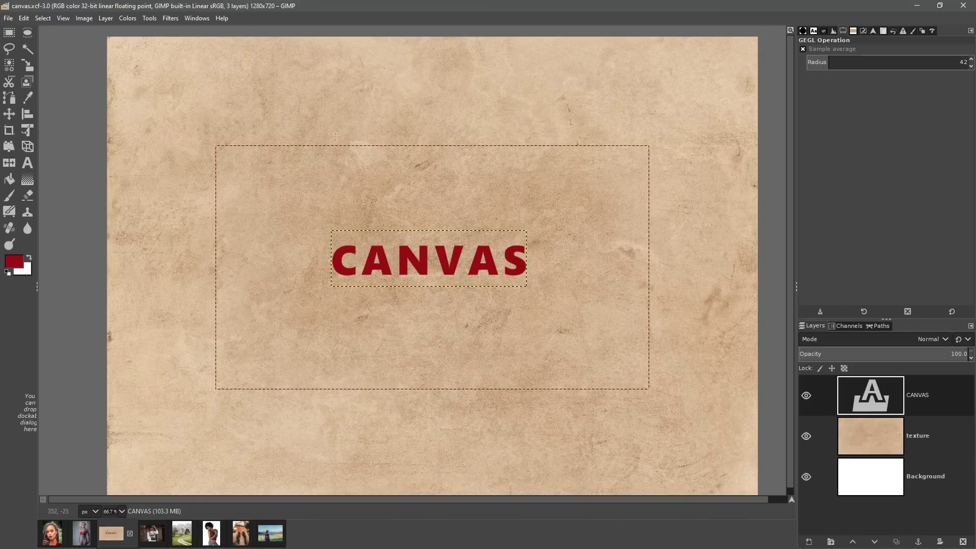
Step: Move the CANVAS text layer outside the canvas boundary, above its upper-left corner
key("1")
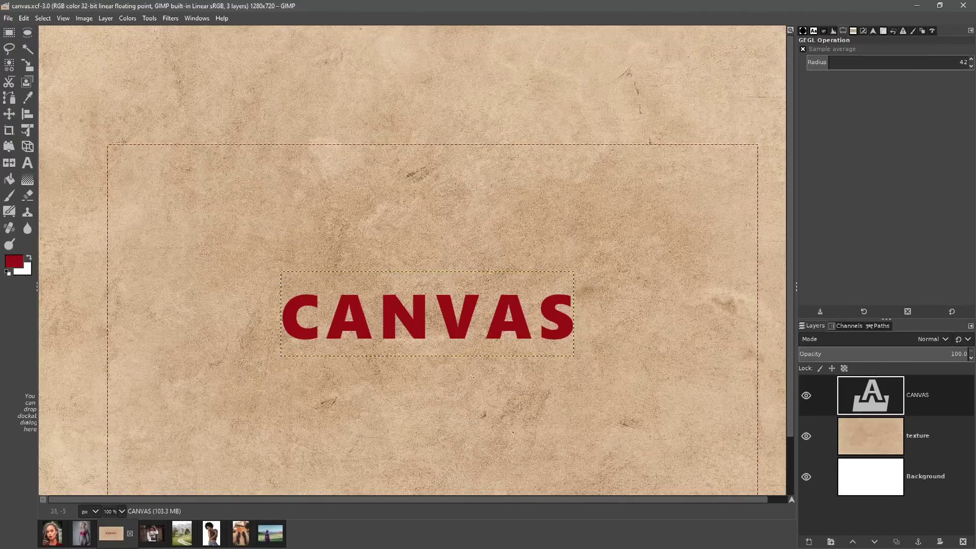
left_click_drag(97, 259, 123, 203)
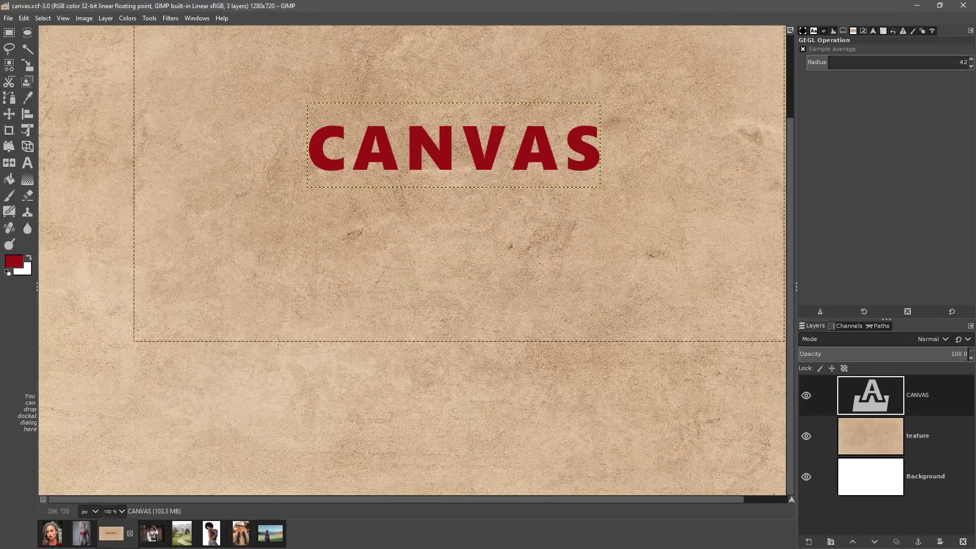
left_click_drag(211, 315, 203, 335)
scroll(203, 336, "up", 3)
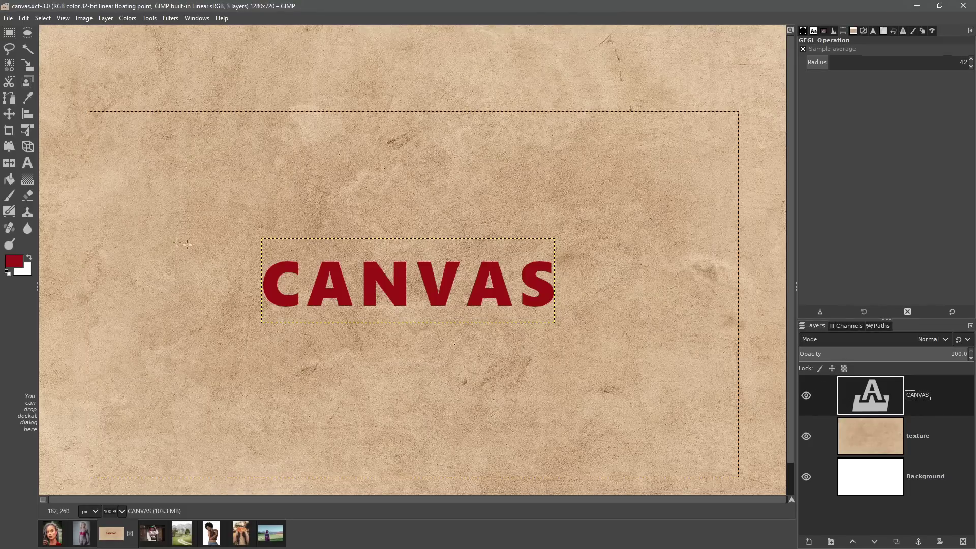
left_click(9, 113)
left_click_drag(410, 280, 380, 214)
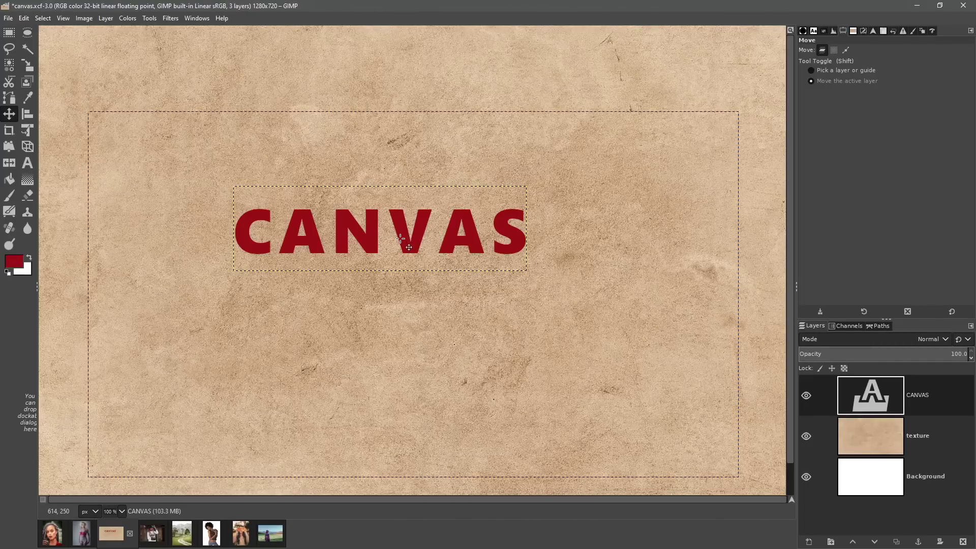
left_click_drag(401, 237, 229, 63)
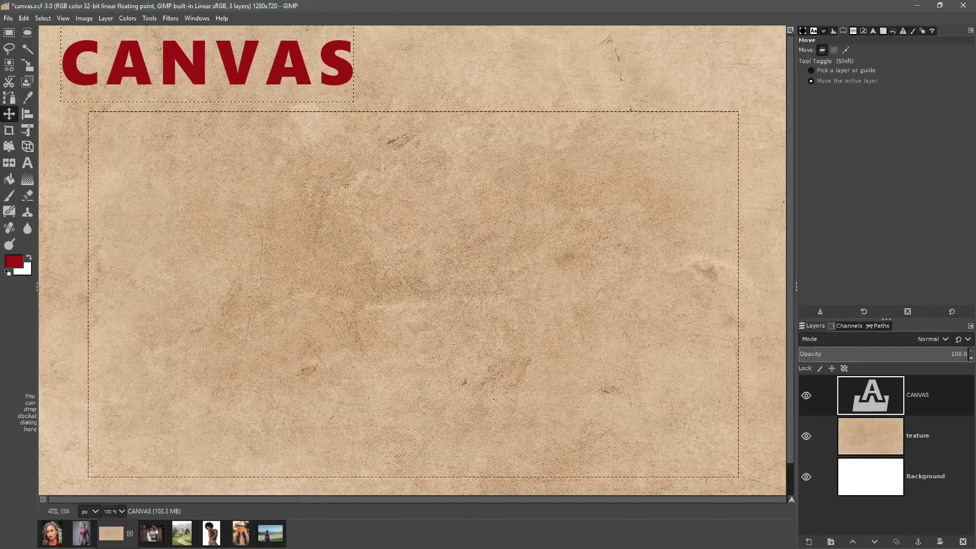
Step: Turn Show All off and back on to compare how the off-canvas CANVAS text is displayed
scroll(382, 209, "down", 2)
left_click_drag(332, 163, 289, 166)
scroll(307, 144, "up", 2)
scroll(486, 192, "down", 1)
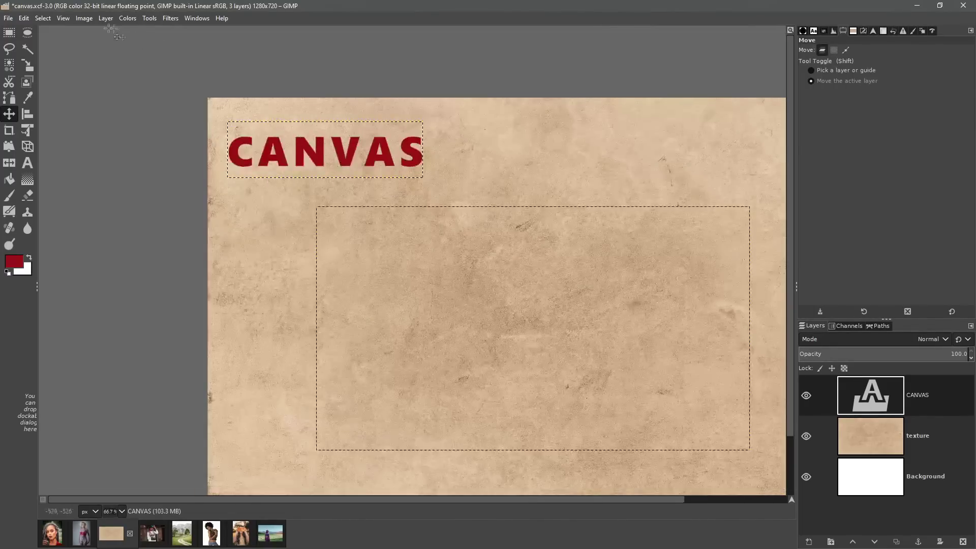
left_click(60, 20)
left_click(79, 44)
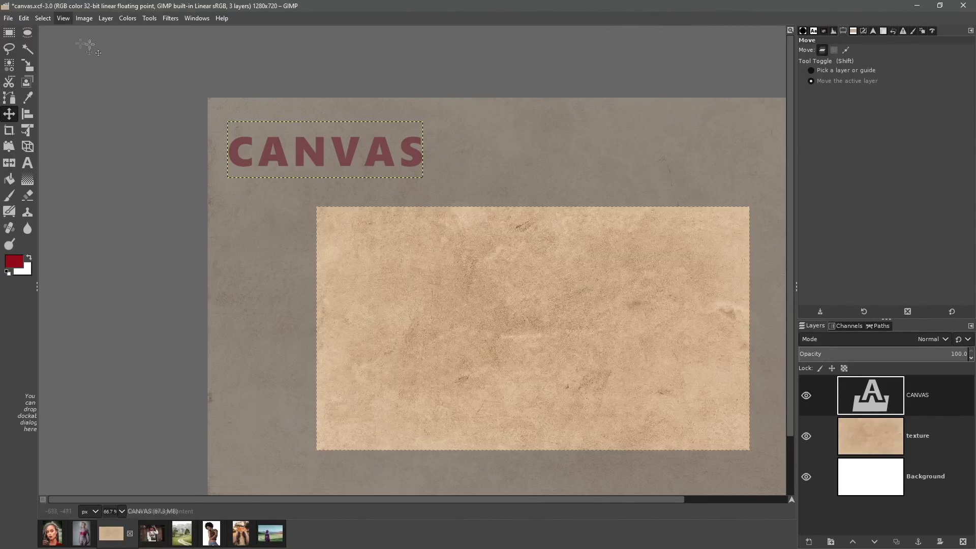
scroll(309, 227, "up", 1)
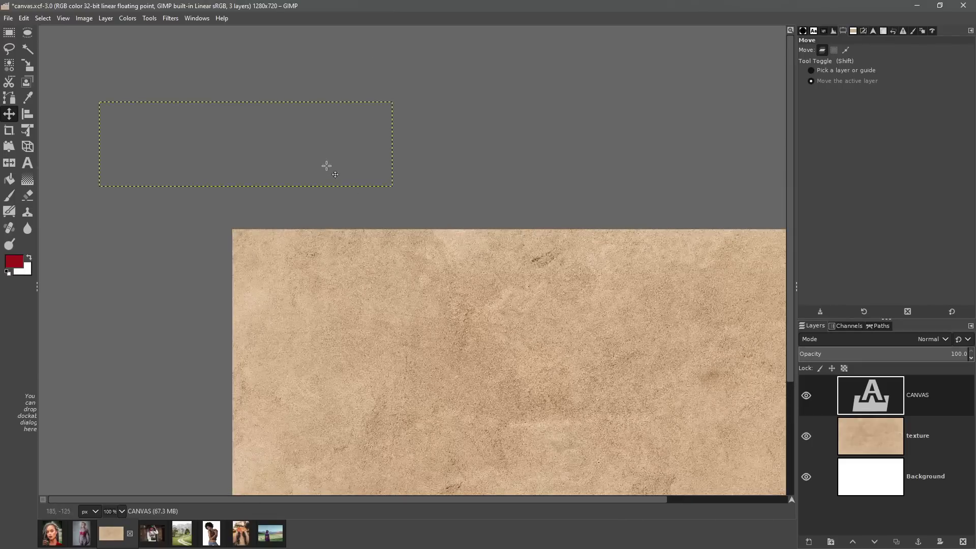
scroll(333, 251, "up", 1)
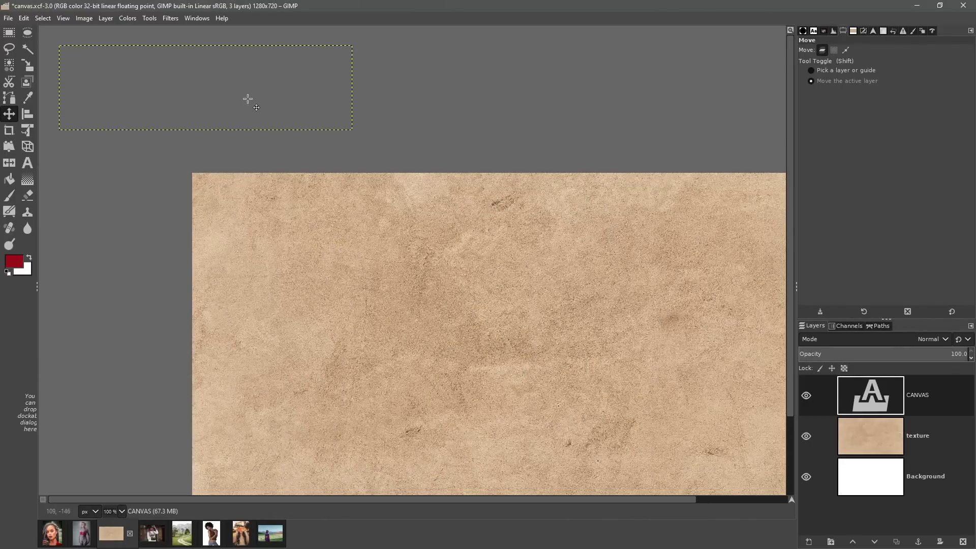
left_click(62, 19)
left_click(76, 43)
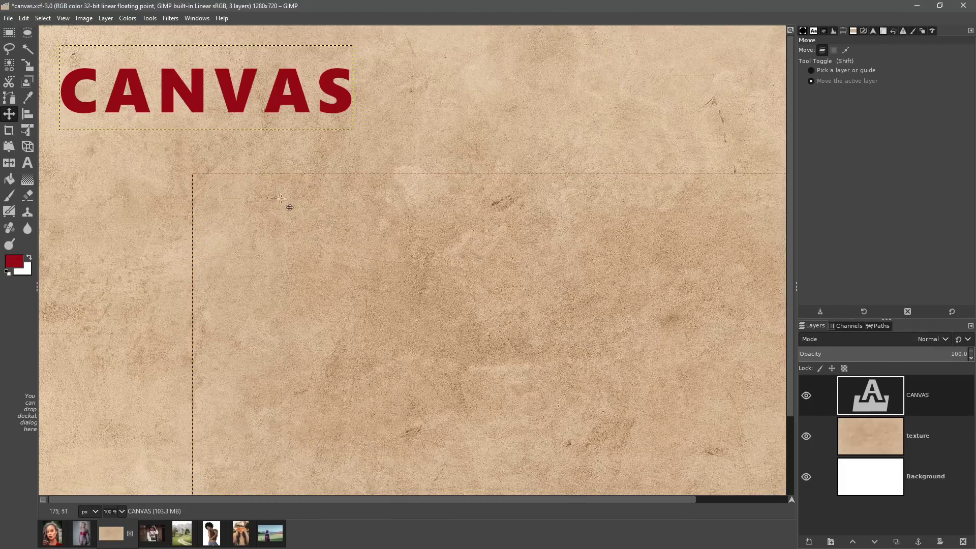
Step: Turn off Show All so only the content inside the canvas boundary is displayed
scroll(271, 181, "down", 1)
scroll(309, 201, "down", 3)
scroll(272, 203, "right", 3)
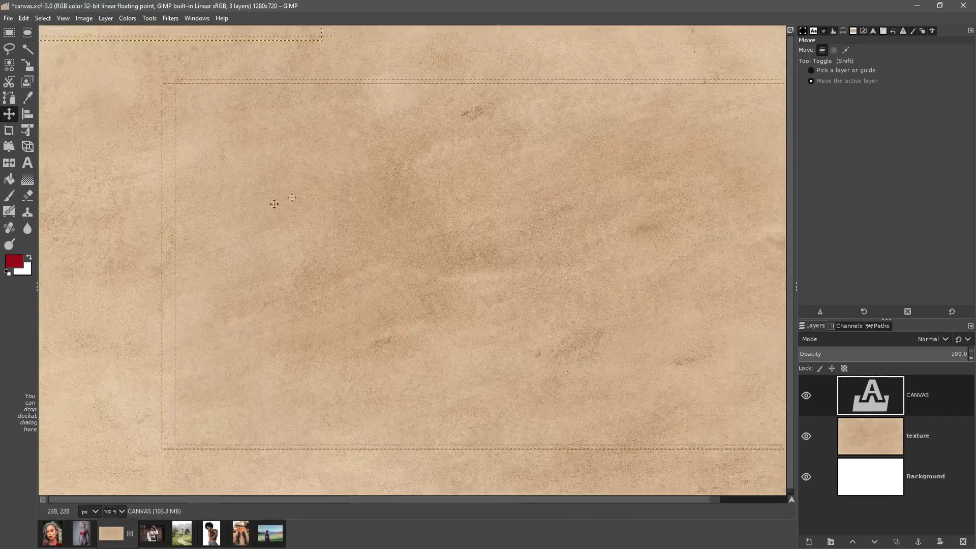
scroll(244, 203, "up", 1)
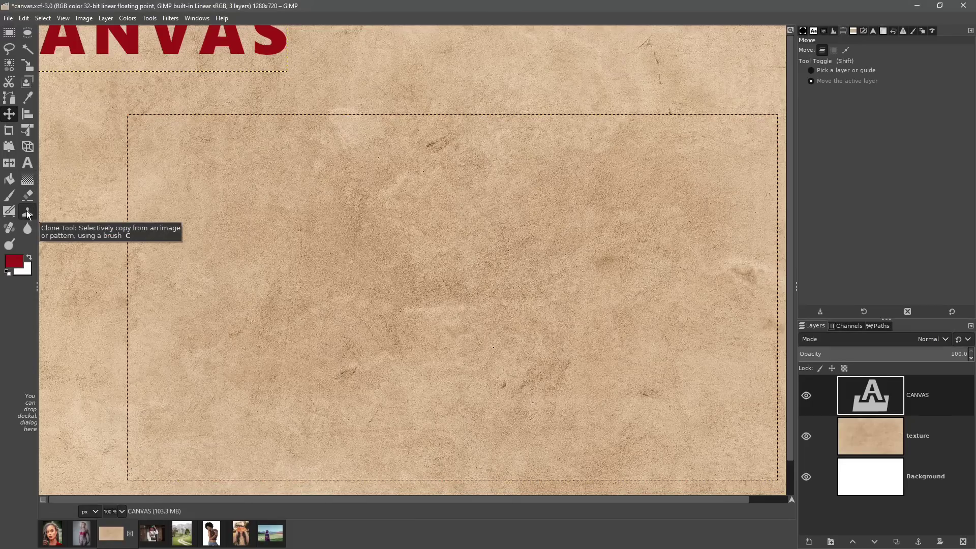
left_click_drag(282, 97, 272, 124)
scroll(271, 124, "up", 2)
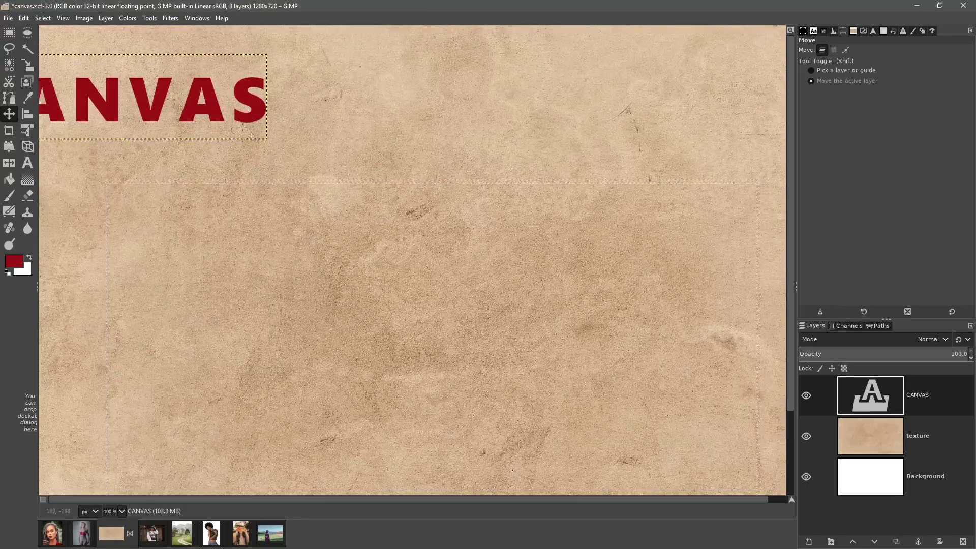
left_click(63, 18)
left_click(71, 40)
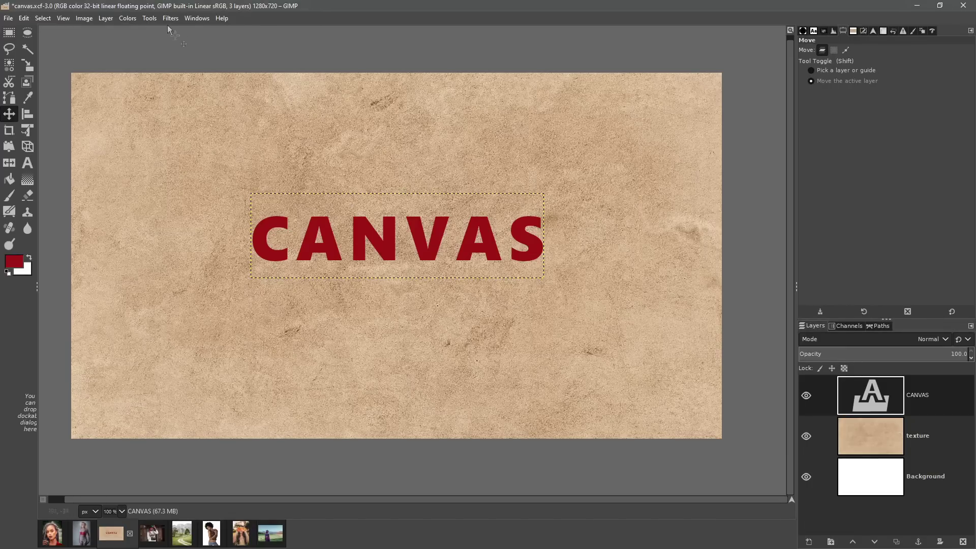
Step: Open the Drop Shadow filter on the CANVAS text layer and move its dialog clear of the text
left_click(806, 396)
left_click(806, 396)
left_click(169, 18)
mouse_move(197, 121)
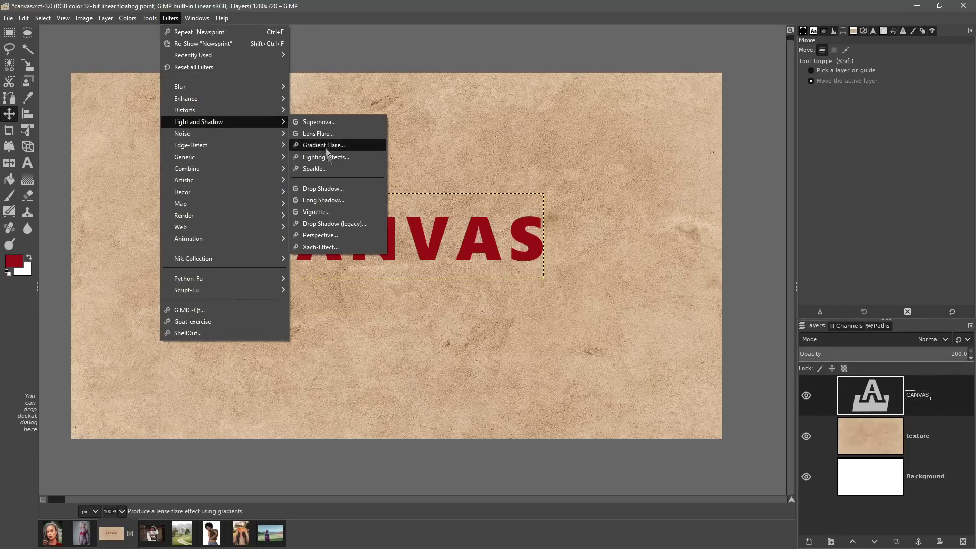
left_click(331, 187)
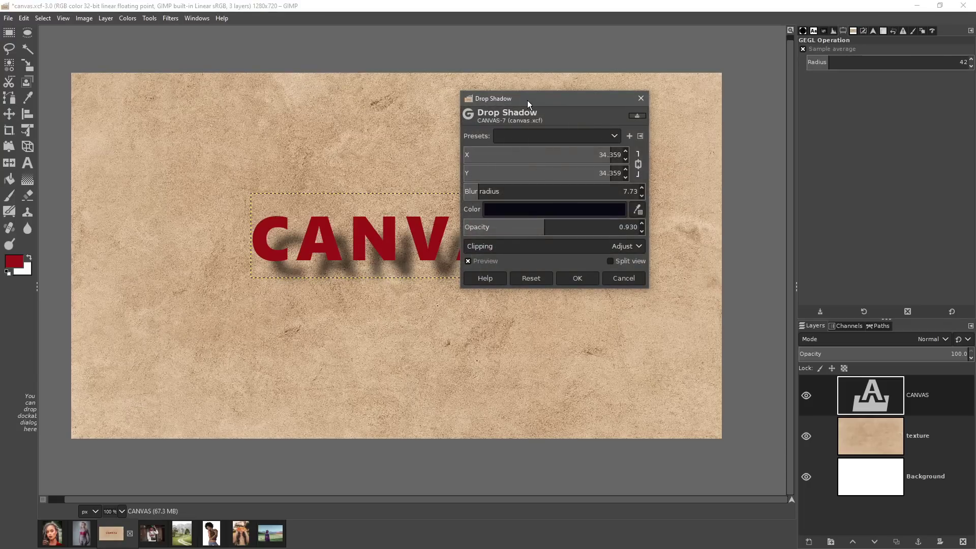
left_click_drag(526, 99, 617, 116)
scroll(488, 151, "down", 2)
scroll(487, 151, "right", 1)
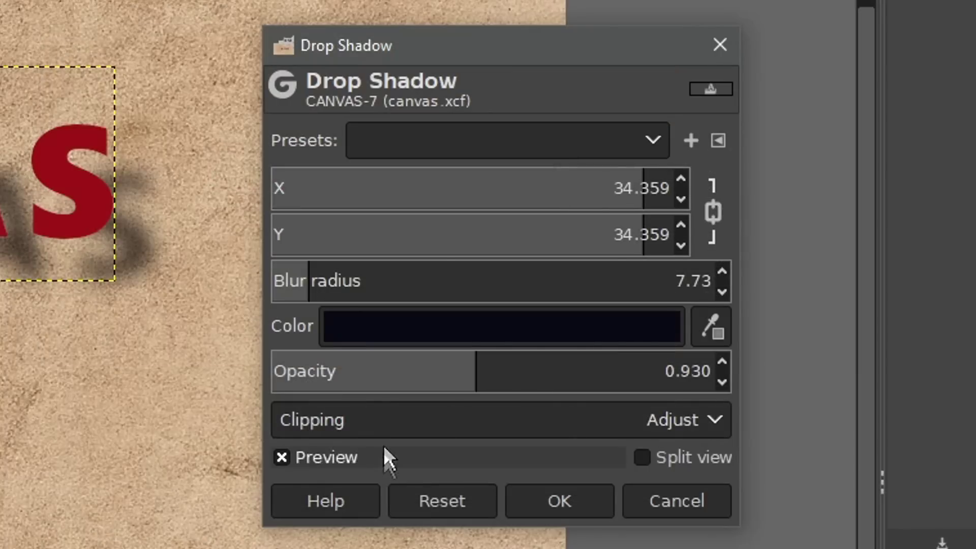
Step: Switch the Drop Shadow clipping to Clip and back to Adjust to compare them, and apply the filter with Adjust
left_click(605, 262)
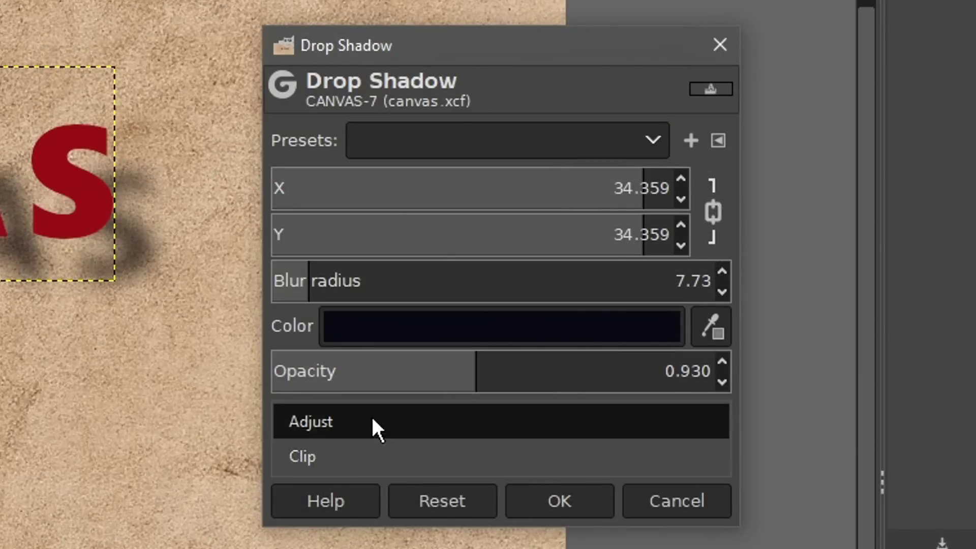
left_click(372, 421)
left_click(378, 411)
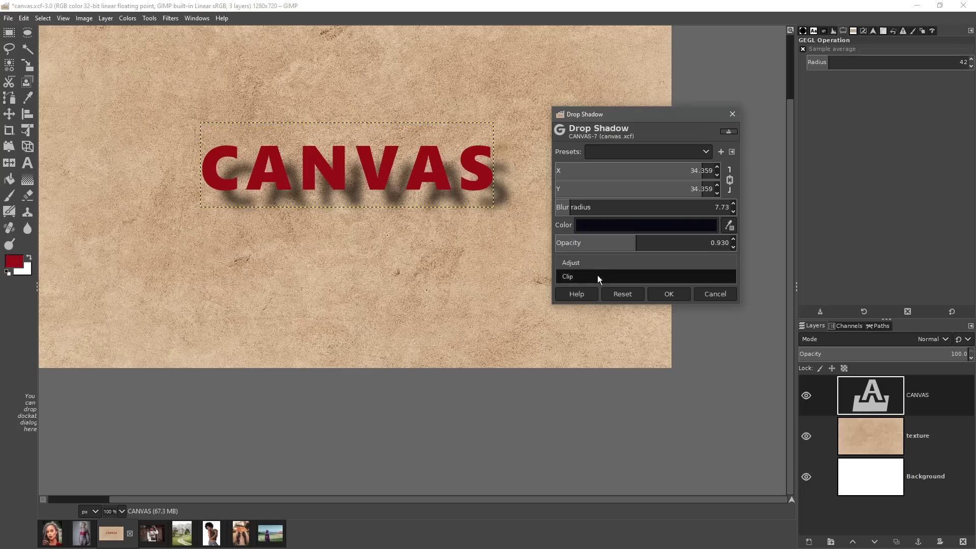
left_click(598, 277)
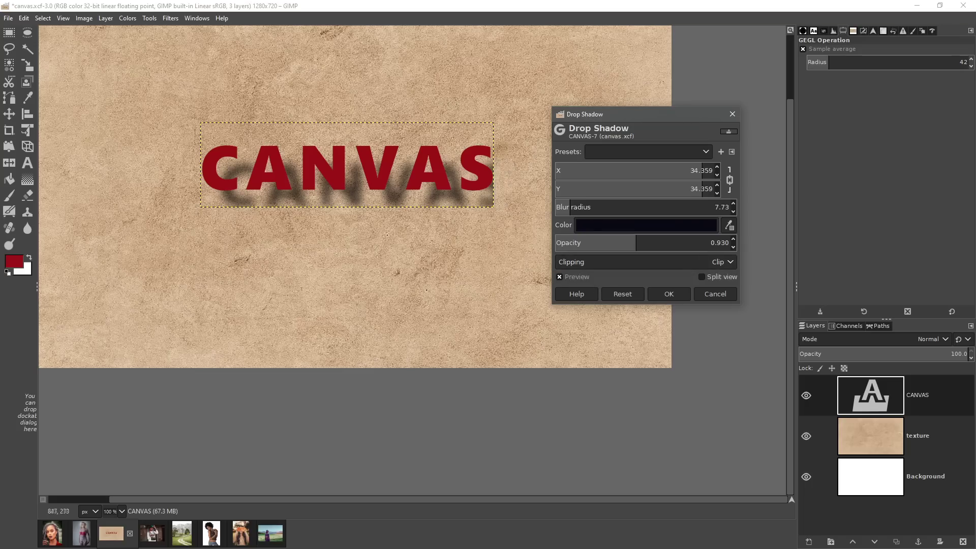
left_click(586, 267)
left_click(586, 254)
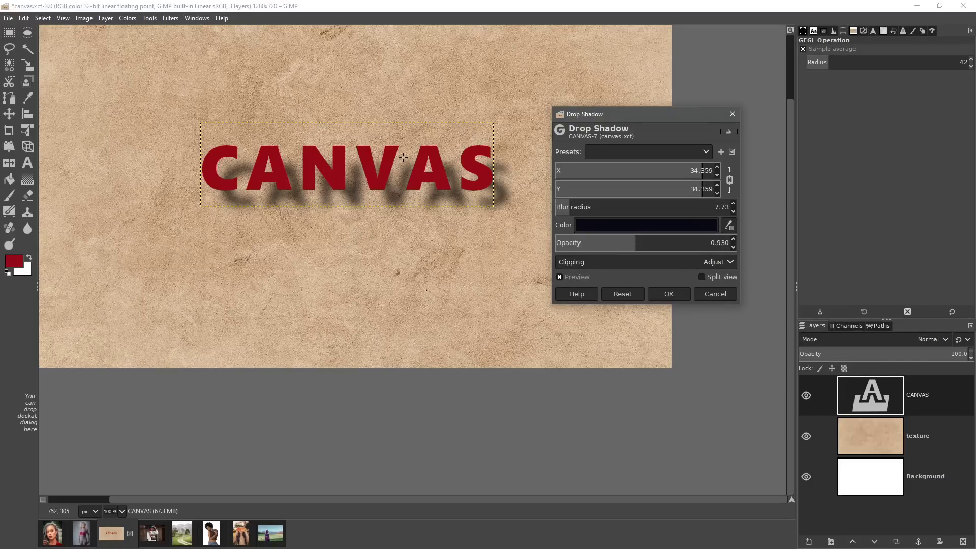
left_click(668, 295)
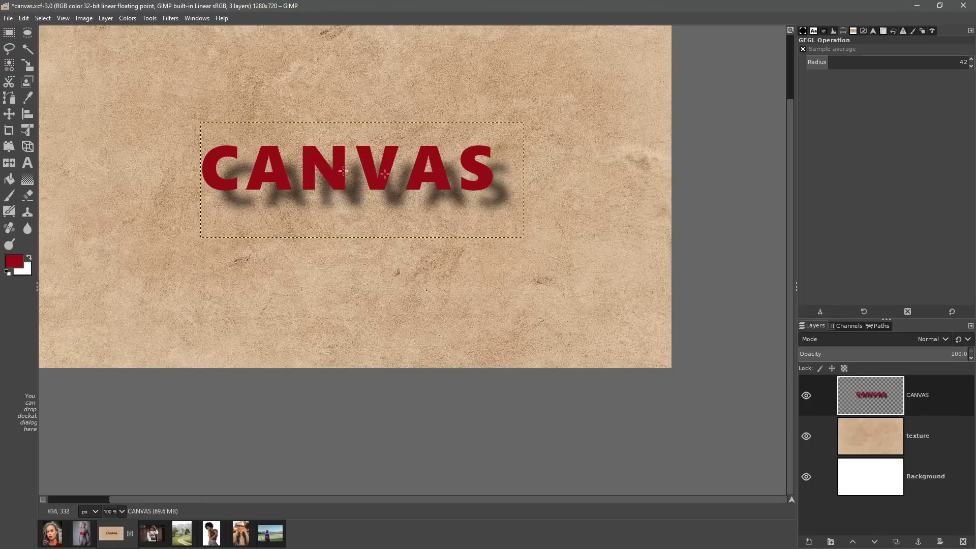
Step: Undo the drop shadow and open the Long Shadow filter on the CANVAS text layer
key("shift+j")
key("ctrl+z")
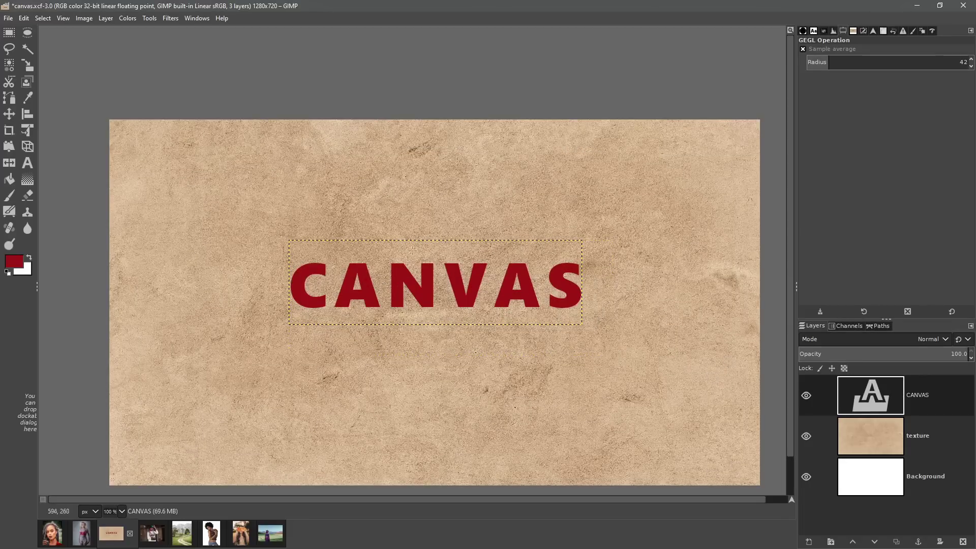
left_click(170, 17)
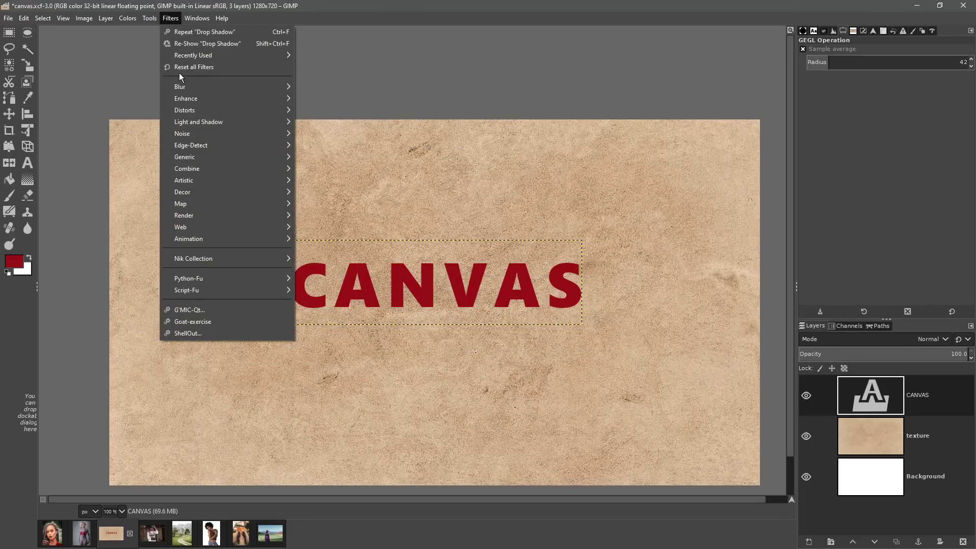
mouse_move(187, 56)
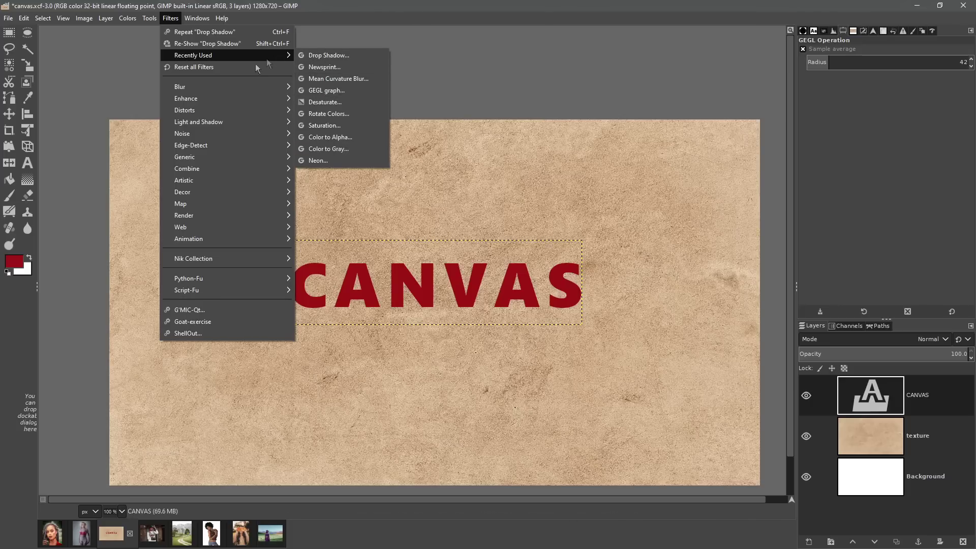
mouse_move(214, 124)
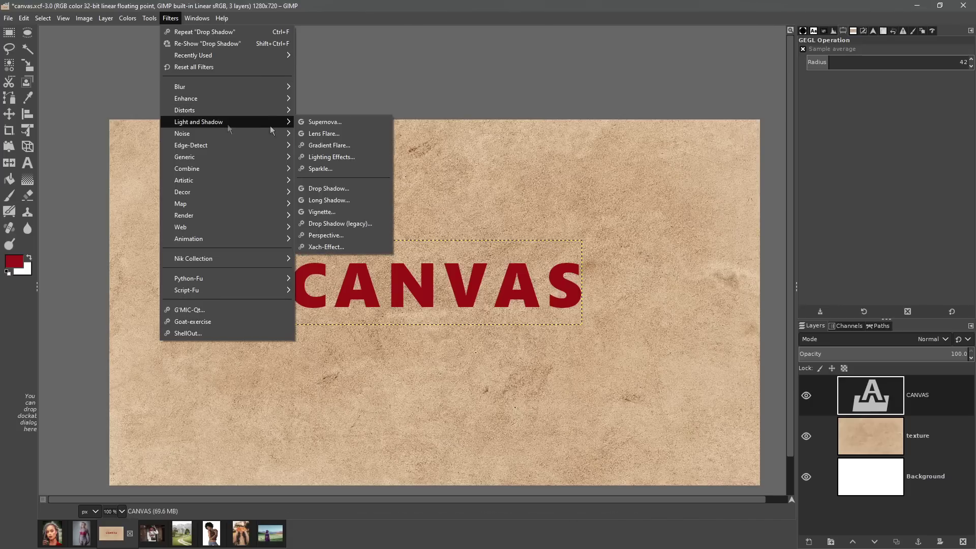
left_click(341, 200)
scroll(421, 206, "down", 3)
scroll(421, 205, "right", 4)
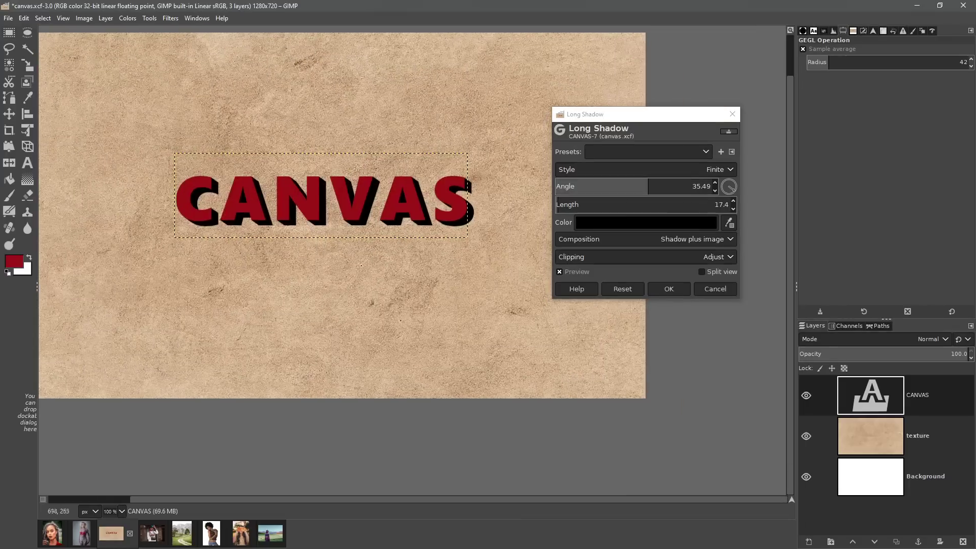
left_click_drag(421, 205, 467, 224)
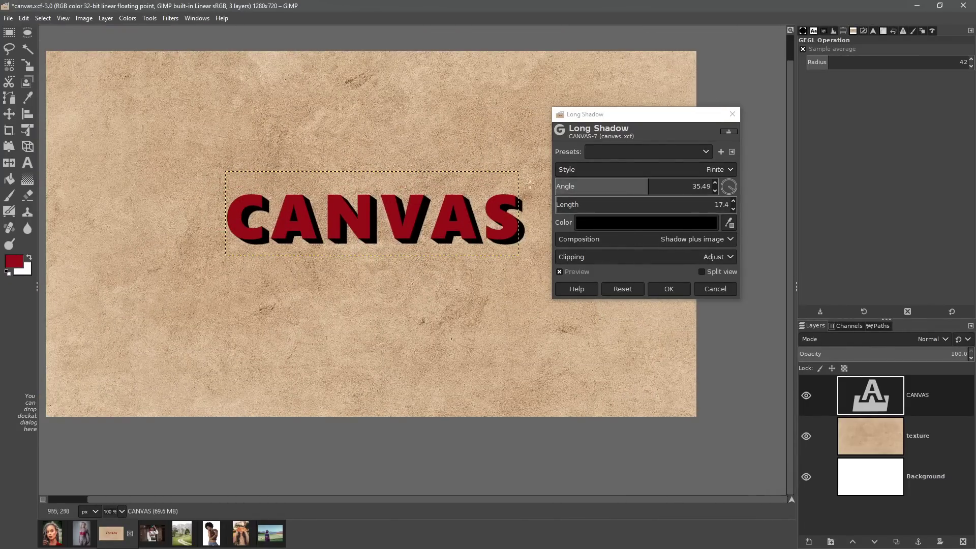
Step: Set the long shadow's length to 40.7 and its style to Fading (fixed length), and apply it to the text
left_click_drag(562, 204, 562, 204)
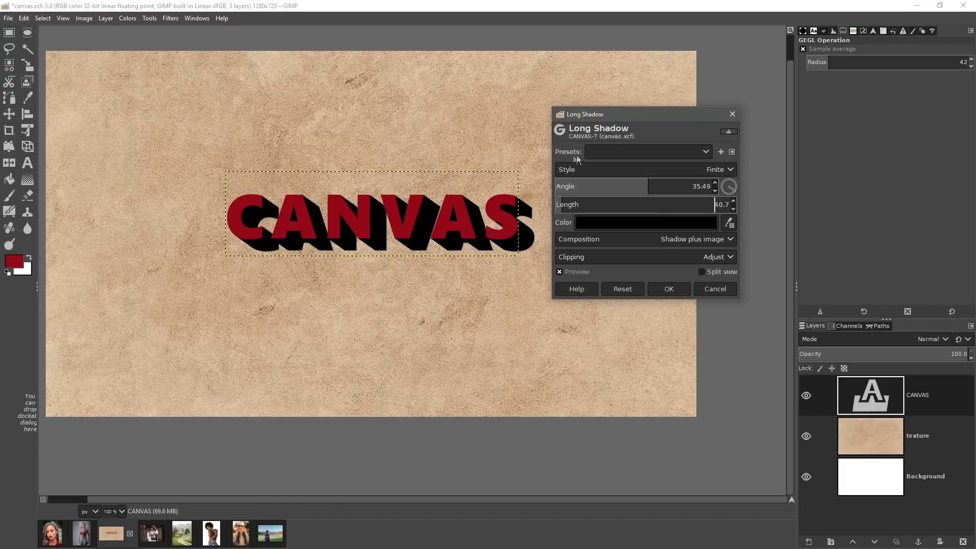
left_click(582, 175)
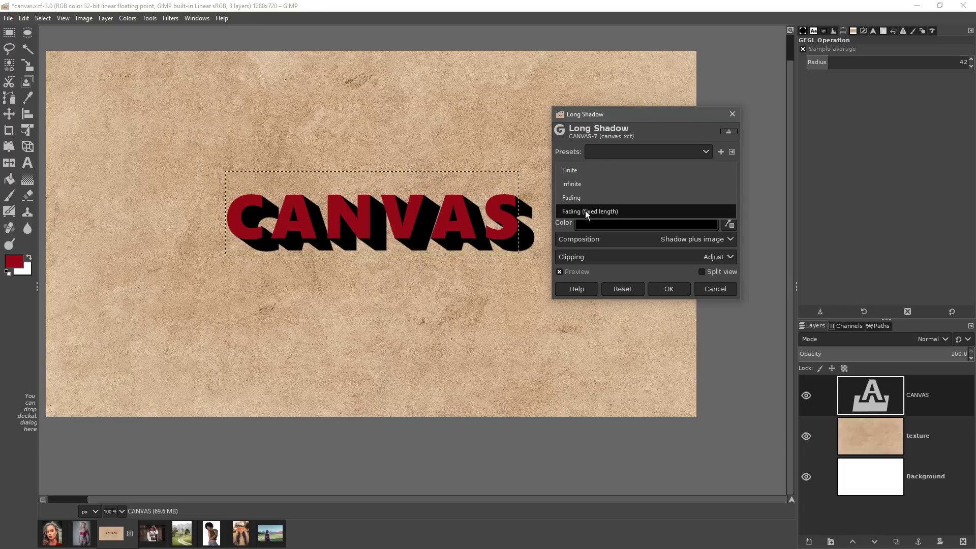
left_click(585, 211)
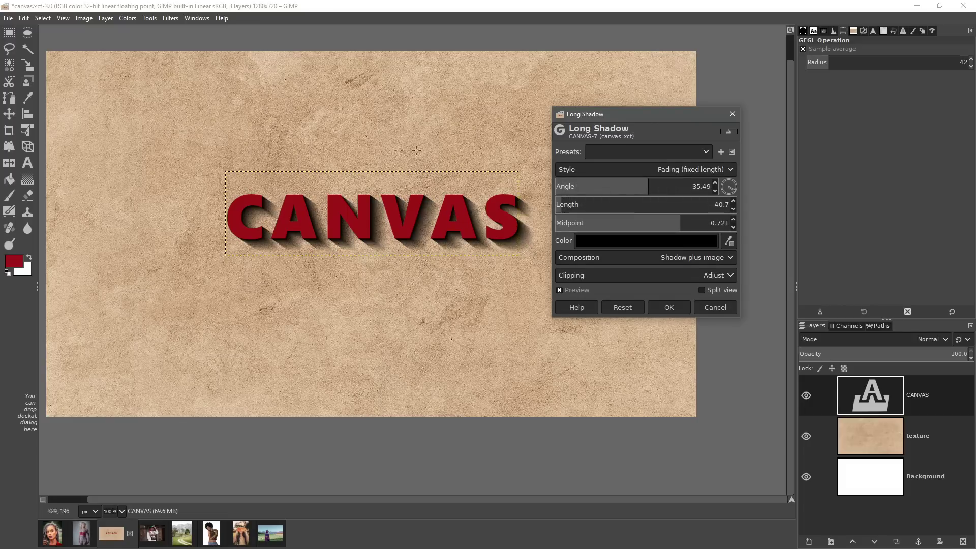
left_click(669, 306)
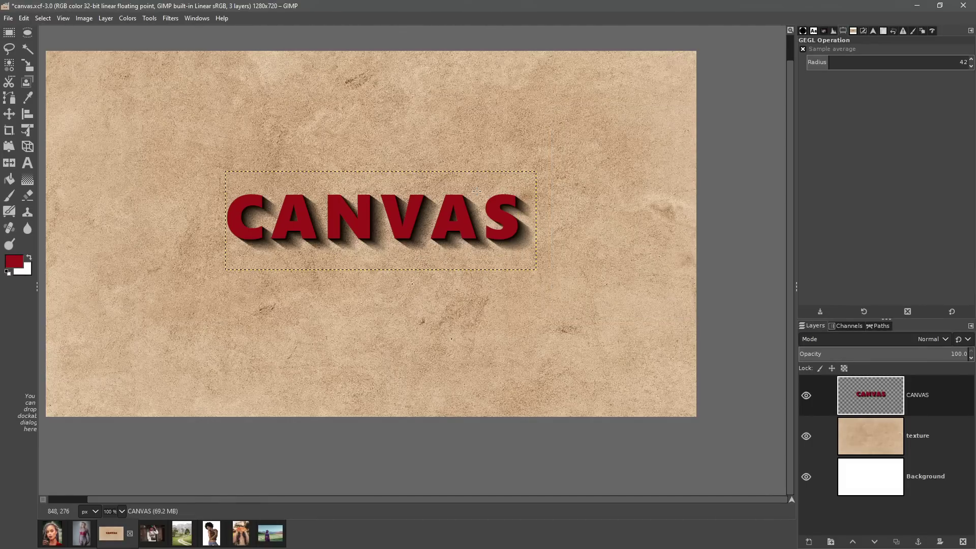
Step: Undo the long shadow on the CANVAS text layer
left_click(24, 18)
left_click(37, 32)
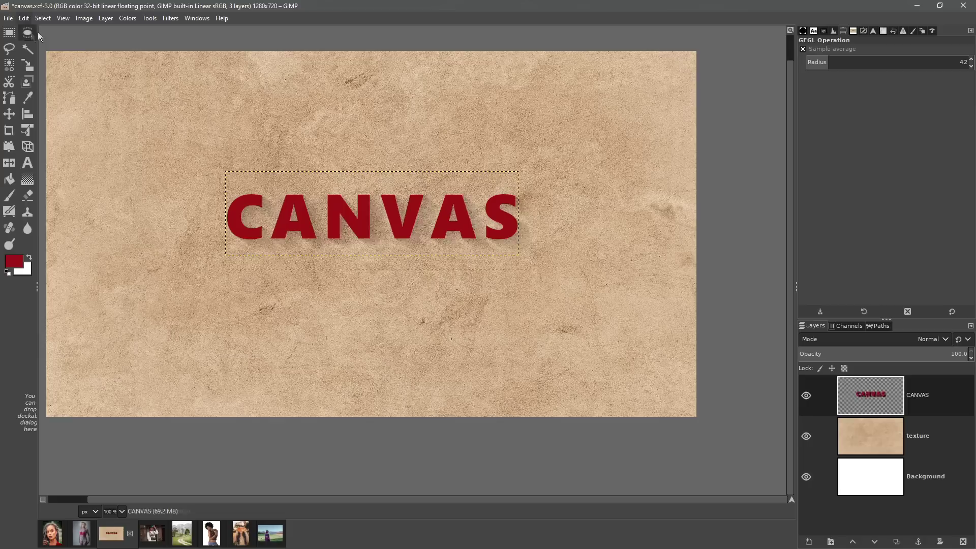
left_click(171, 19)
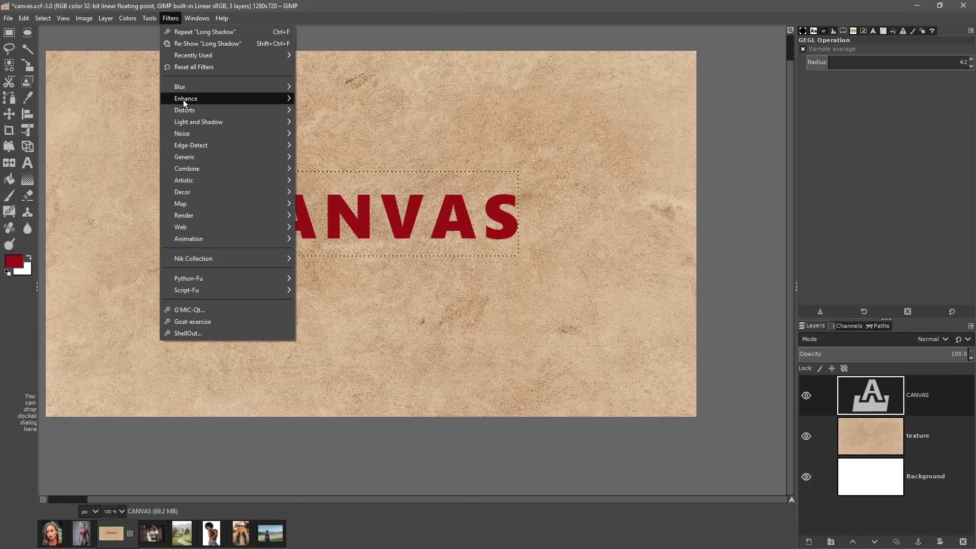
mouse_move(194, 120)
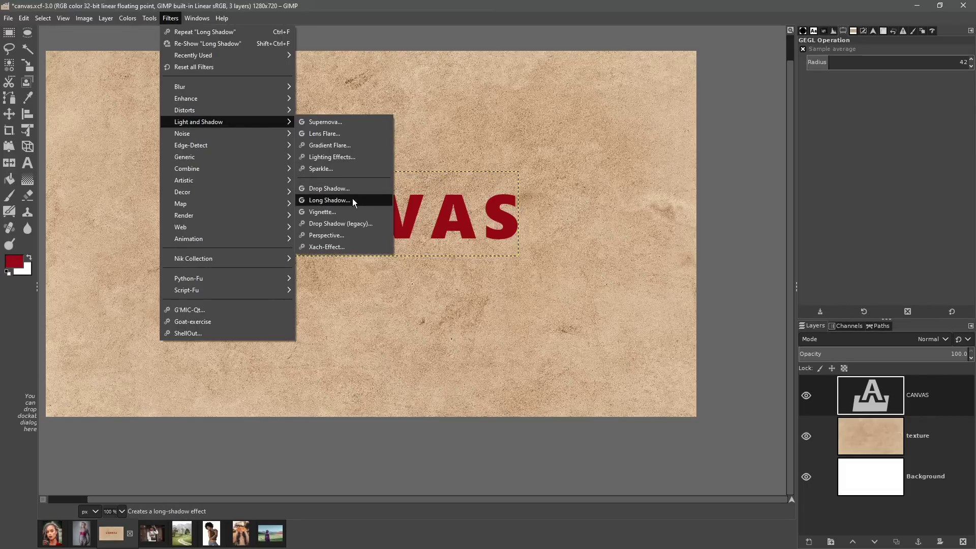
left_click(599, 106)
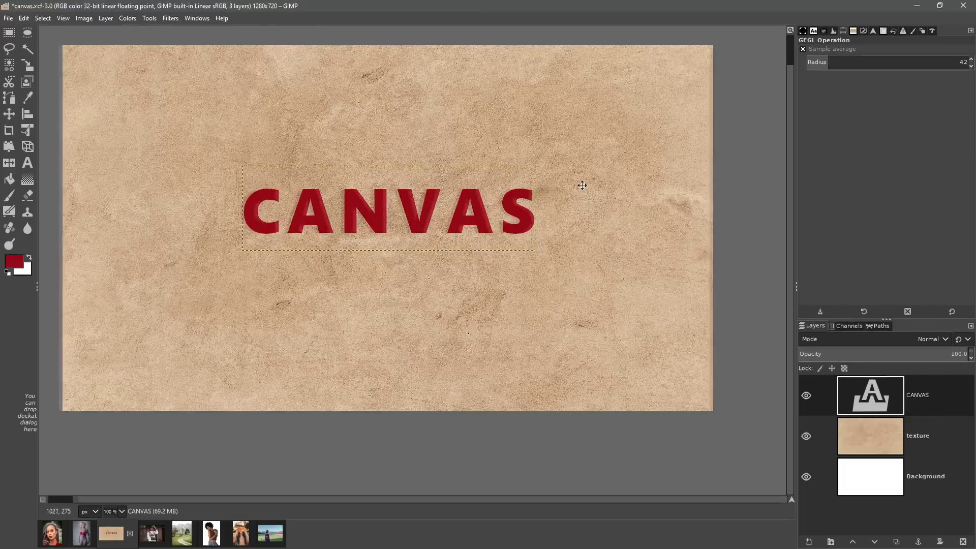
Step: Move the CANVAS text near the upper-left corner of the canvas and apply the Recursive Transform filter to it
left_click(9, 114)
left_click_drag(390, 222, 233, 107)
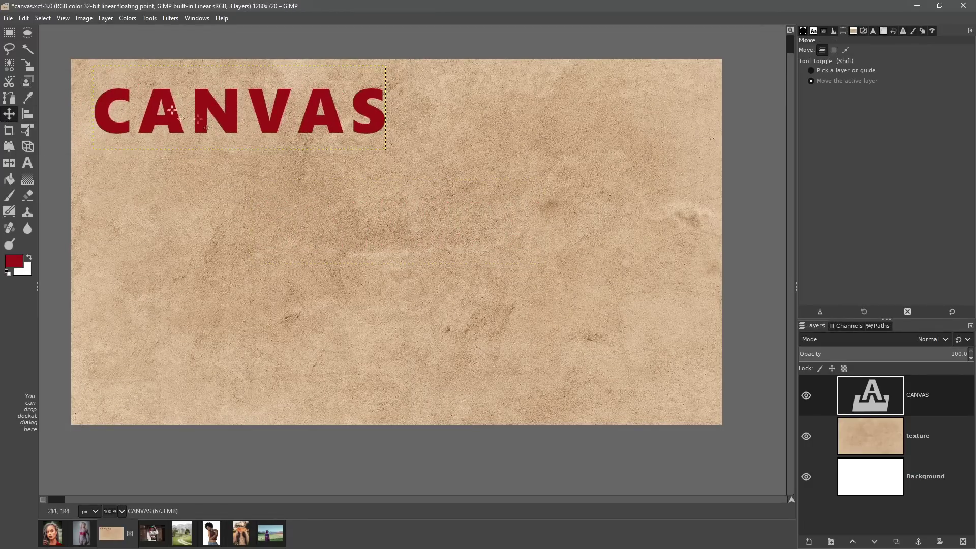
left_click(170, 17)
mouse_move(187, 124)
mouse_move(201, 204)
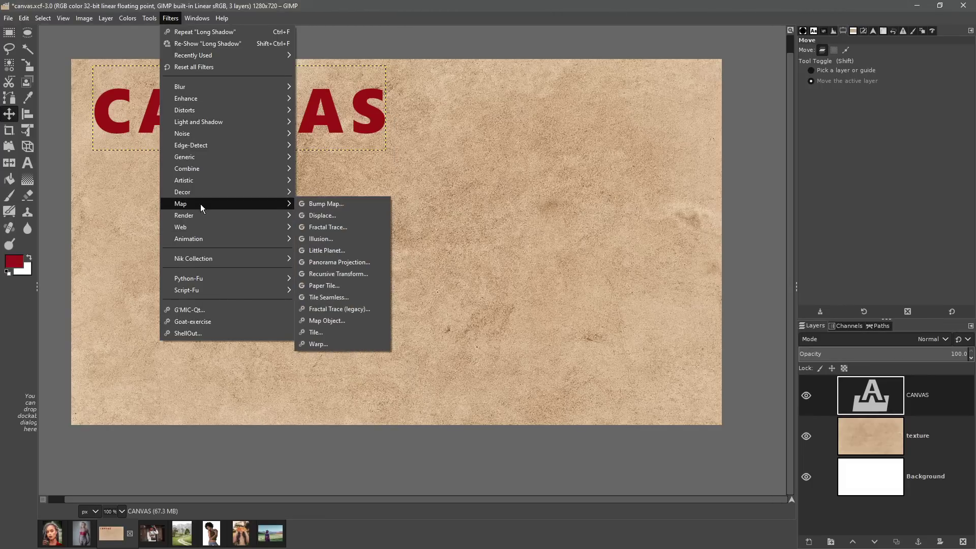
left_click(359, 274)
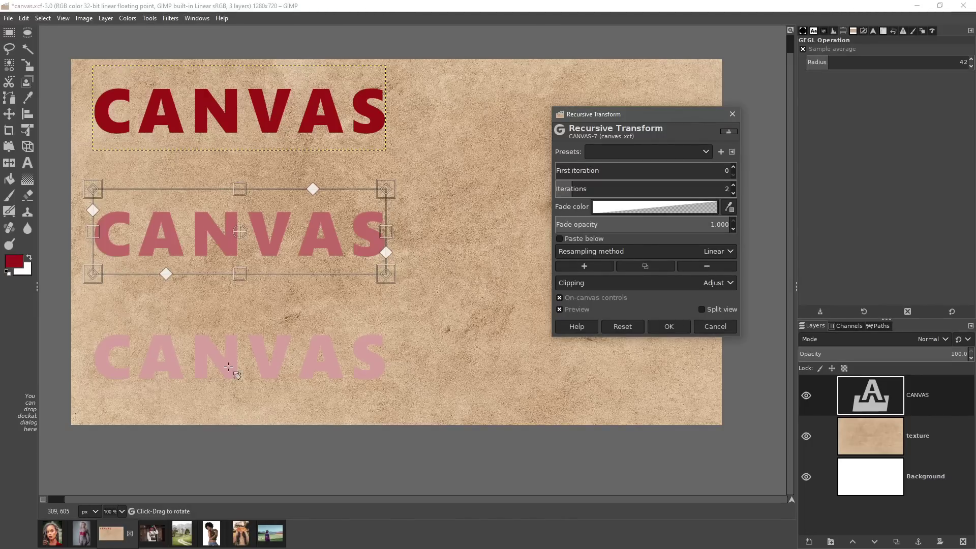
left_click(667, 327)
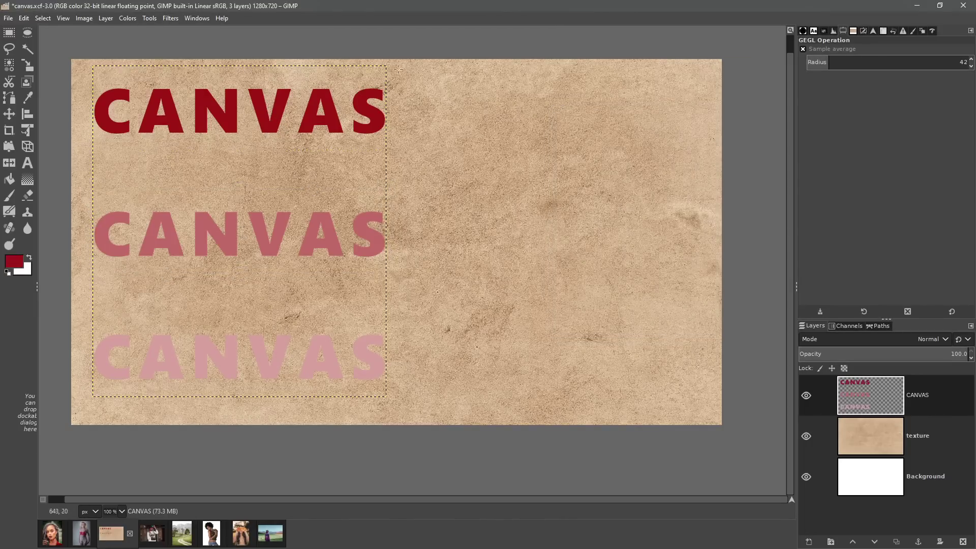
Step: Apply the Long Shadow filter with its previous settings to the repeated CANVAS text
left_click(170, 18)
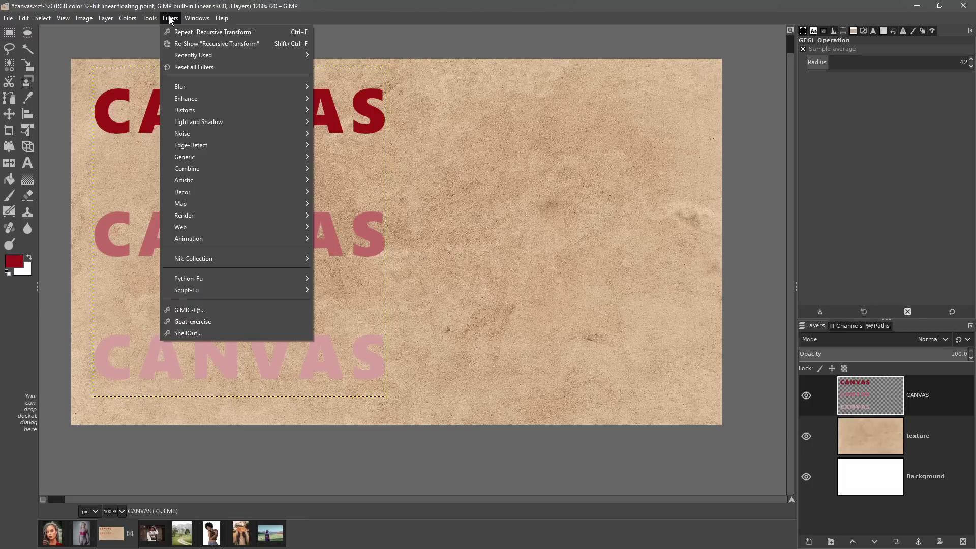
mouse_move(182, 57)
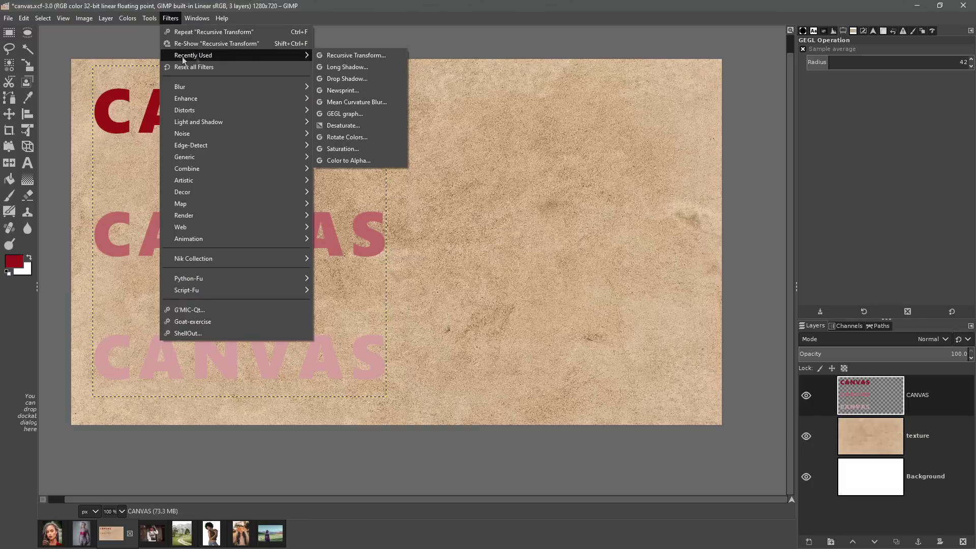
left_click(339, 69)
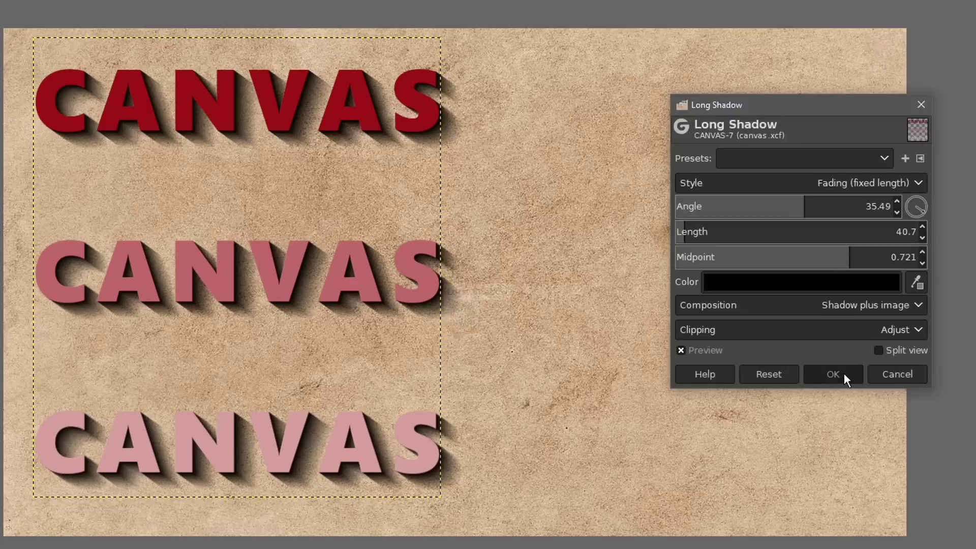
left_click(669, 308)
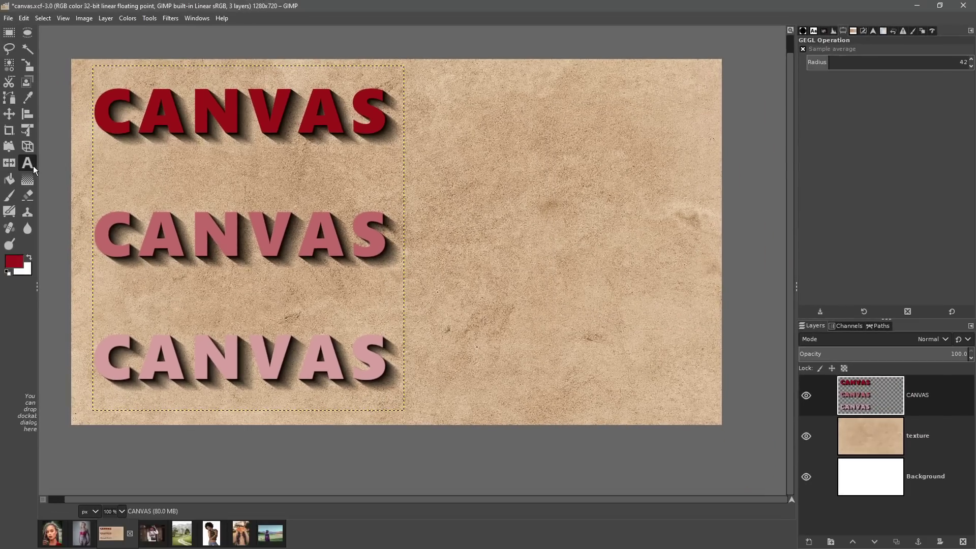
Step: Edit the filtered CANVAS layer as text, discarding its filter changes, and replace the wording with LAYER
left_click(274, 107)
left_click(254, 162)
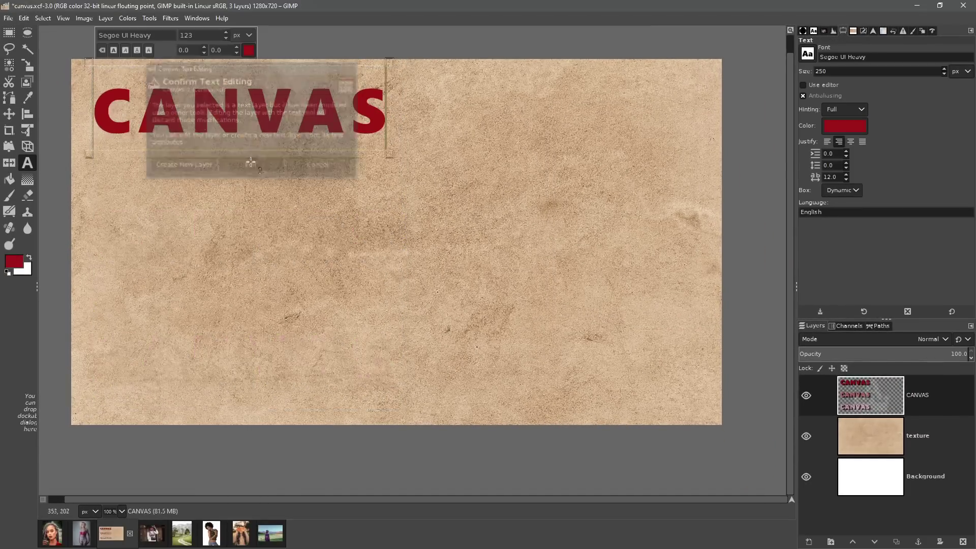
key("ctrl+a")
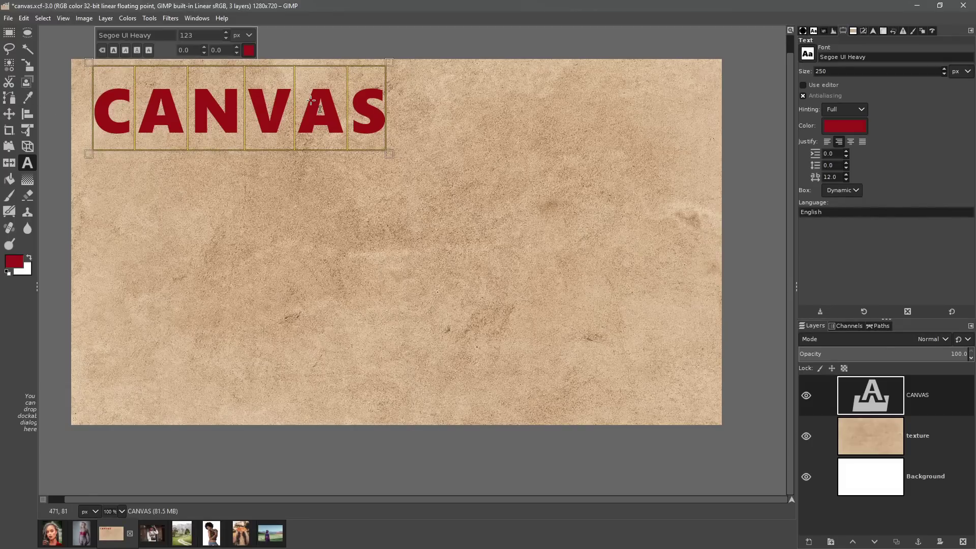
type("LAYER")
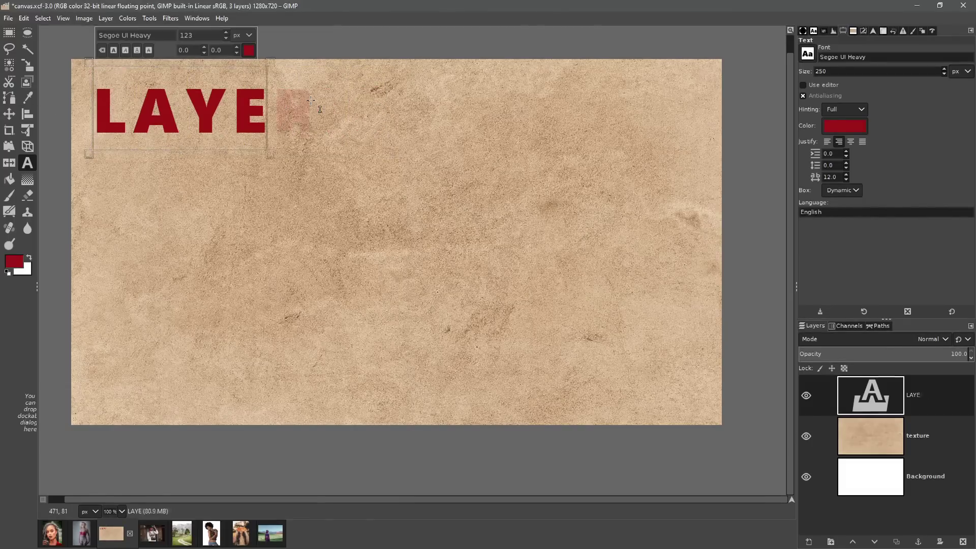
Step: Apply the Recursive Transform filter with its previous settings to the LAYER text layer
left_click(175, 18)
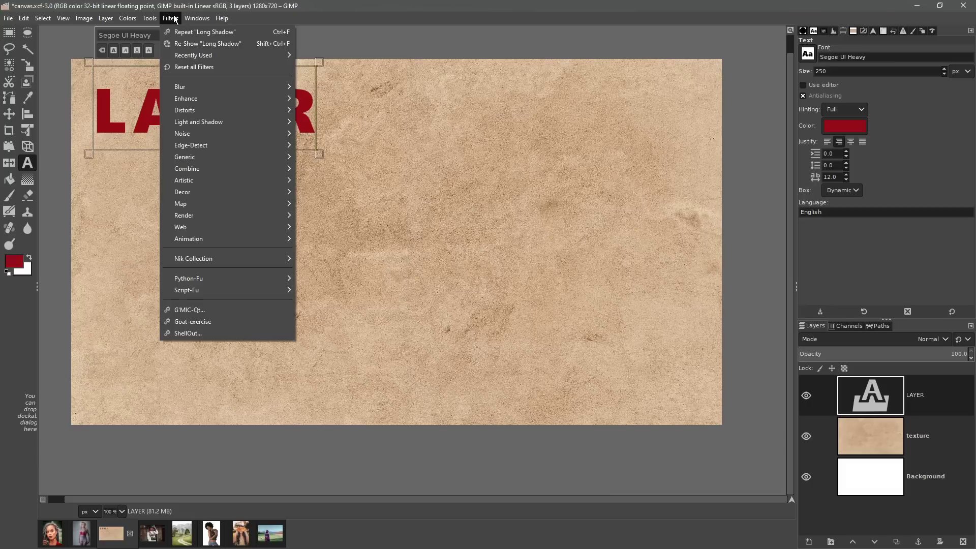
mouse_move(180, 55)
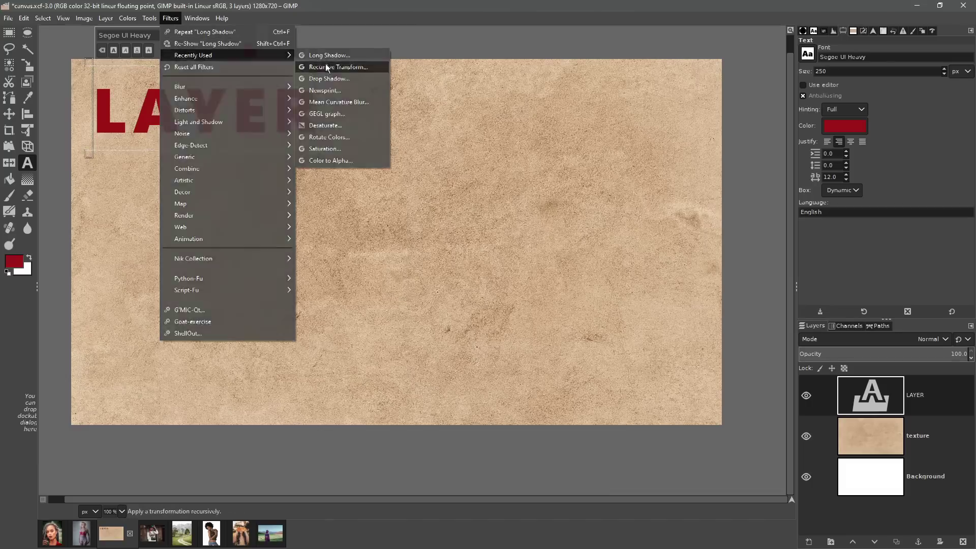
left_click(326, 66)
left_click(669, 327)
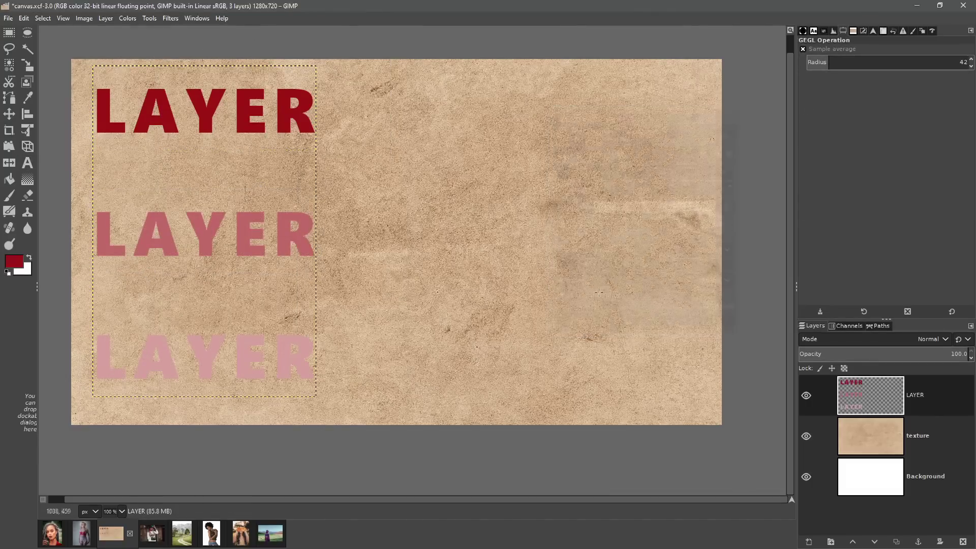
Step: Apply the Long Shadow filter with the Fading (fixed length) style and Adjust clipping to the repeated LAYER text
left_click(171, 19)
mouse_move(200, 55)
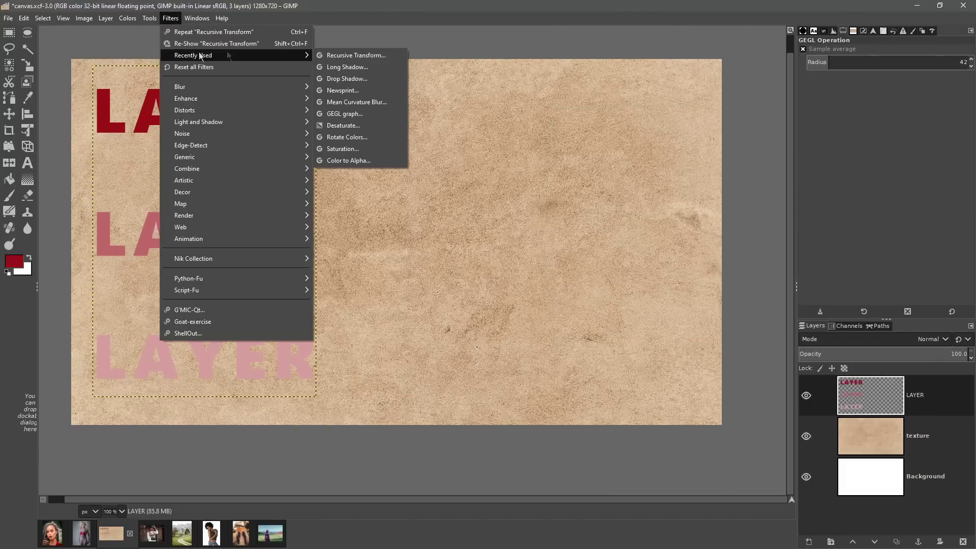
left_click(343, 66)
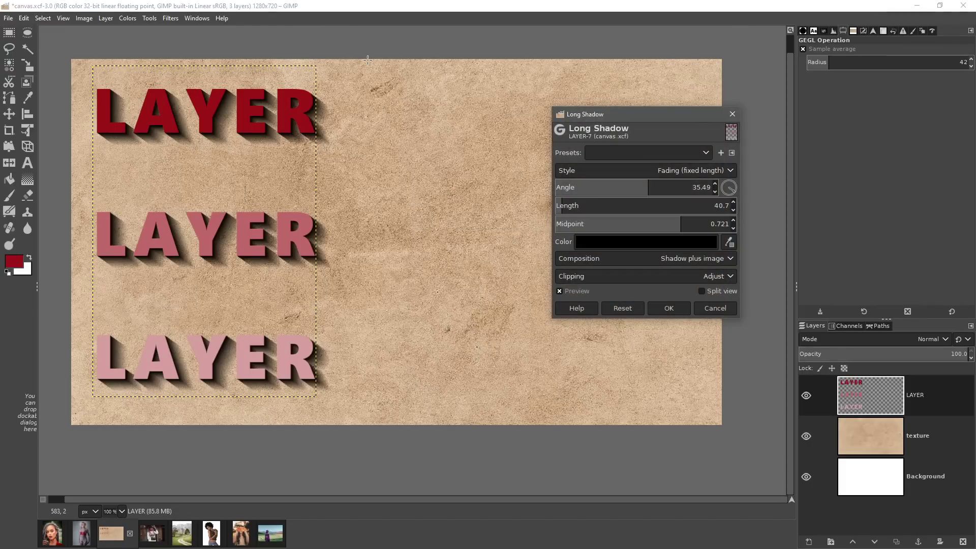
left_click(670, 309)
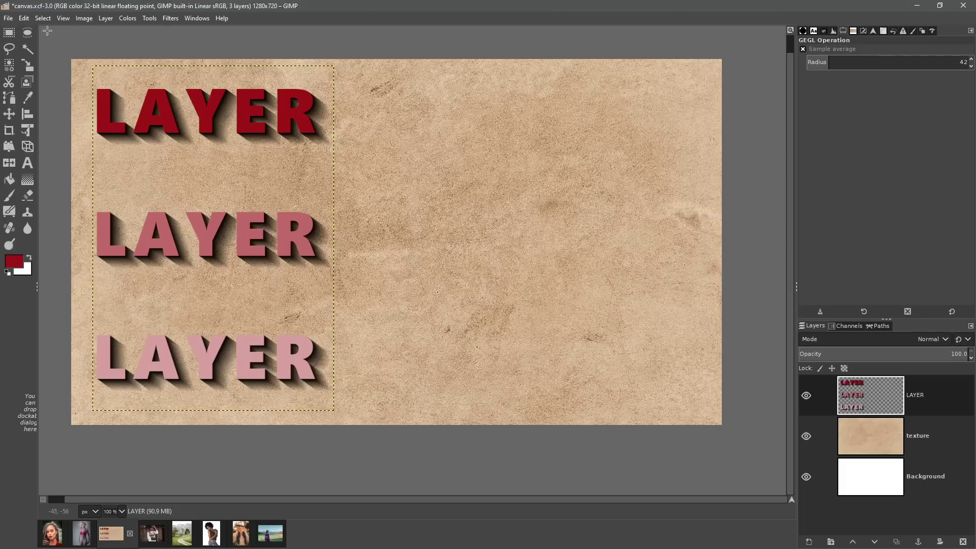
Step: Examine the Tool Options and Image Window Appearance pages of the preferences
left_click(24, 18)
left_click(50, 290)
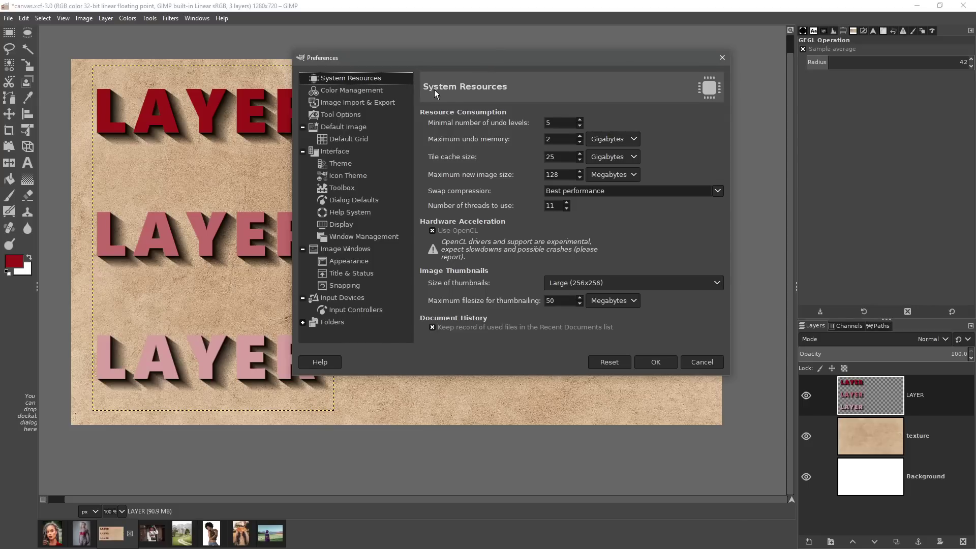
left_click(350, 116)
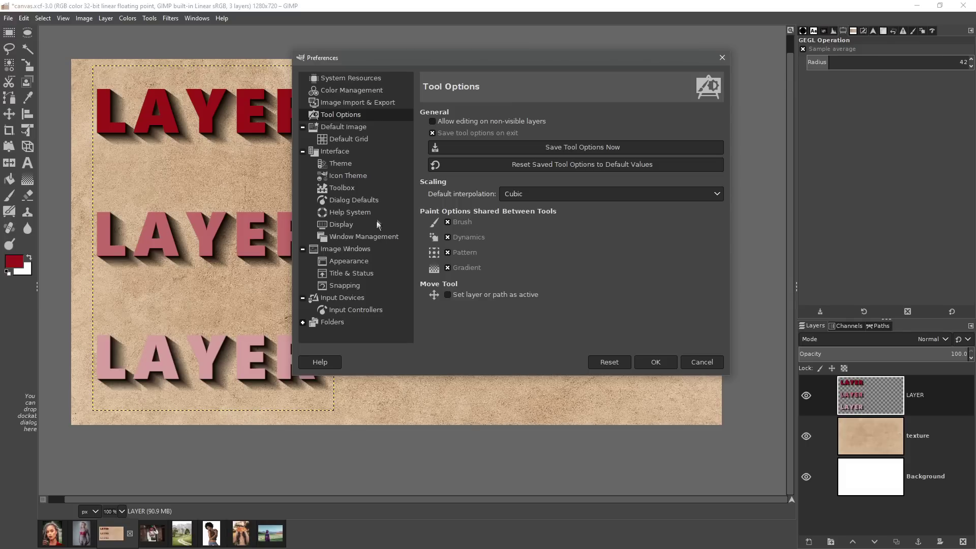
left_click(349, 261)
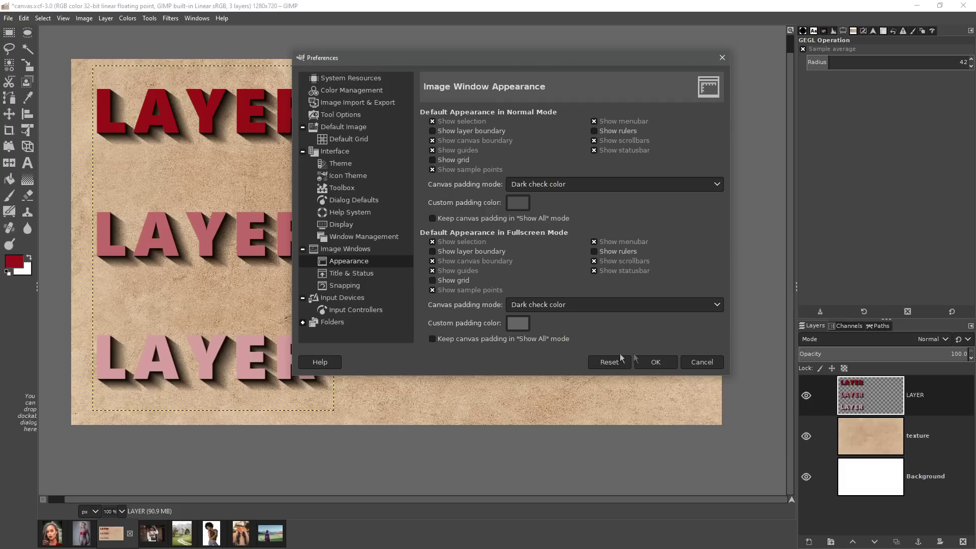
left_click(656, 362)
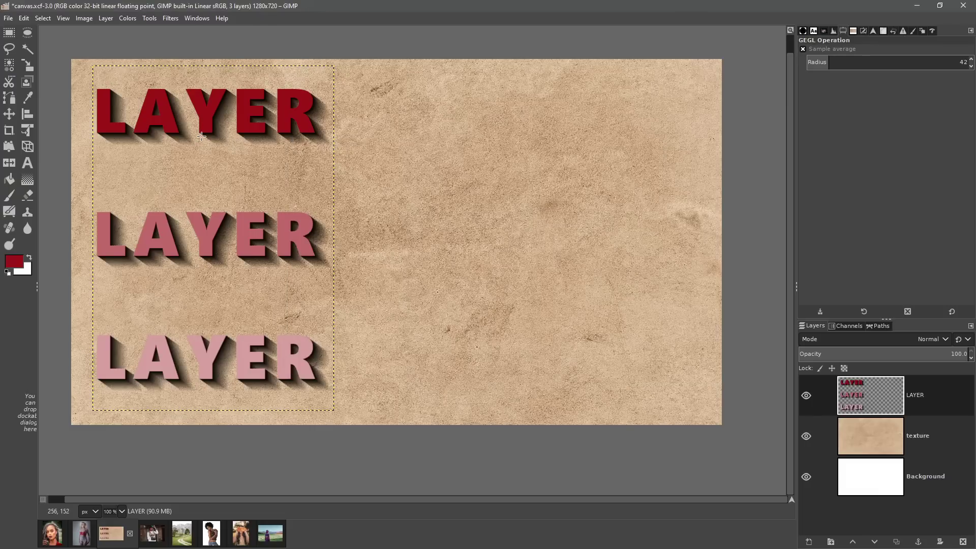
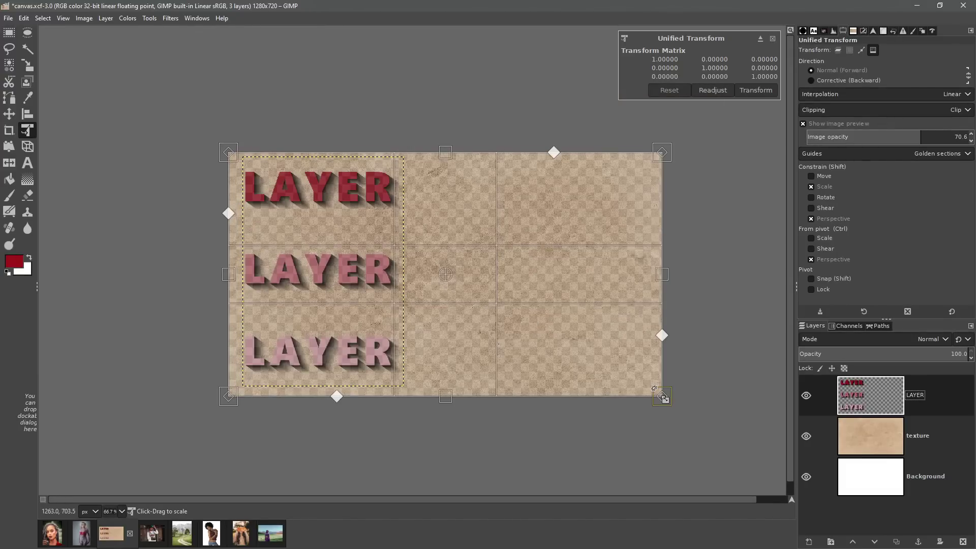
Step: Try enlarging the whole image to about 1.14 times and rotating it clockwise with Unified Transform, and undo the transform
left_click_drag(657, 391, 686, 407)
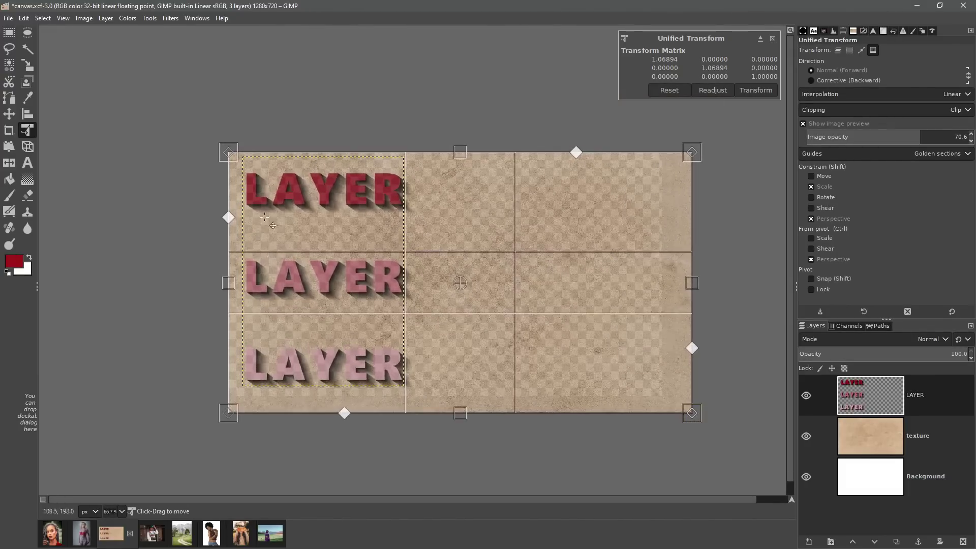
left_click_drag(231, 163, 198, 144)
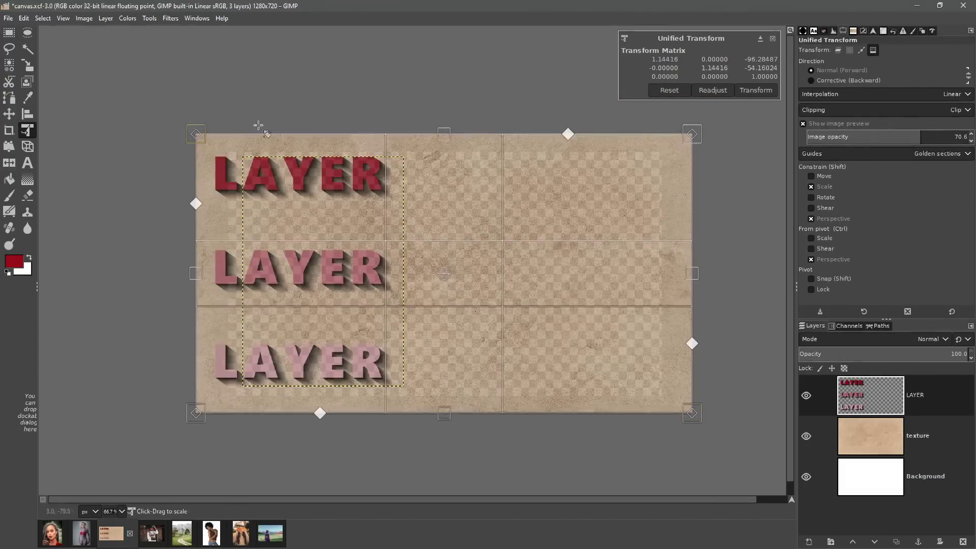
left_click_drag(712, 118, 735, 172)
left_click(744, 92)
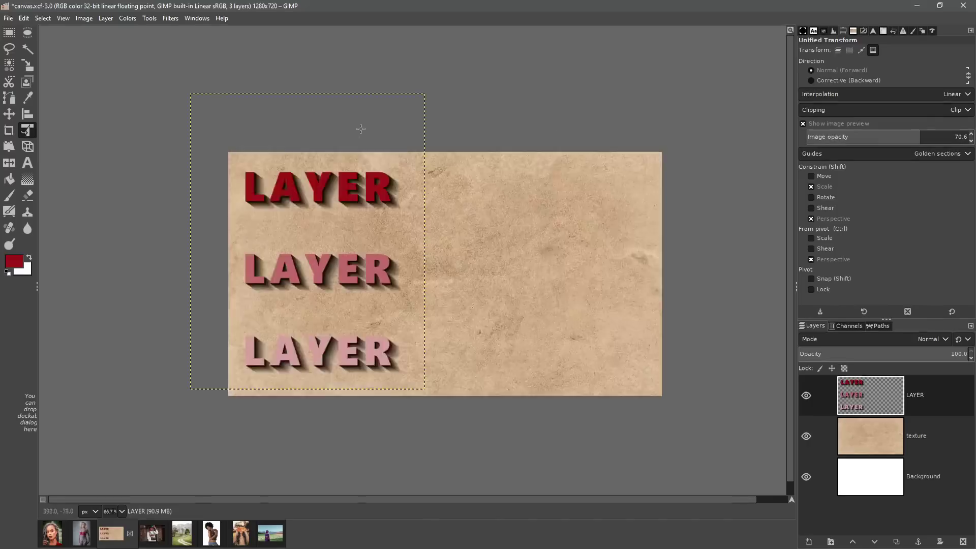
left_click(24, 18)
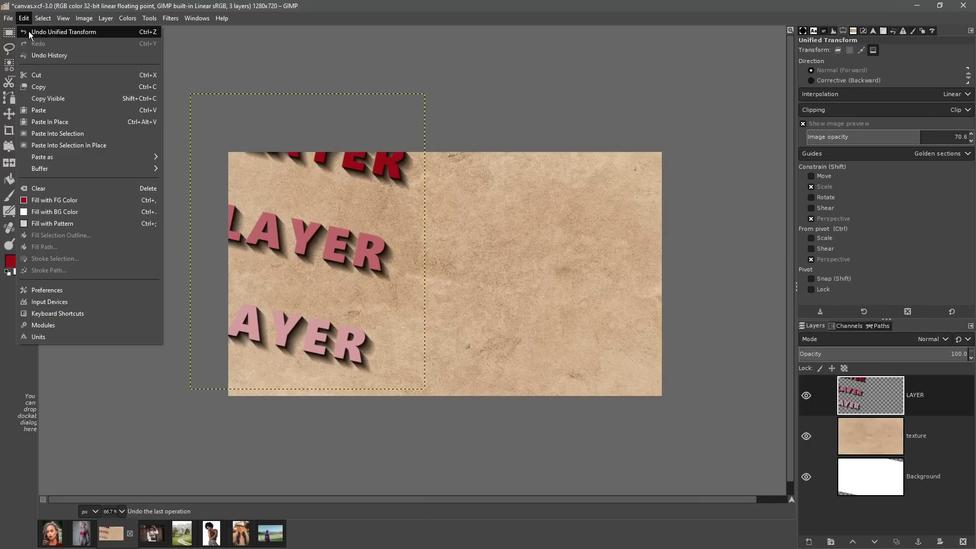
left_click(56, 37)
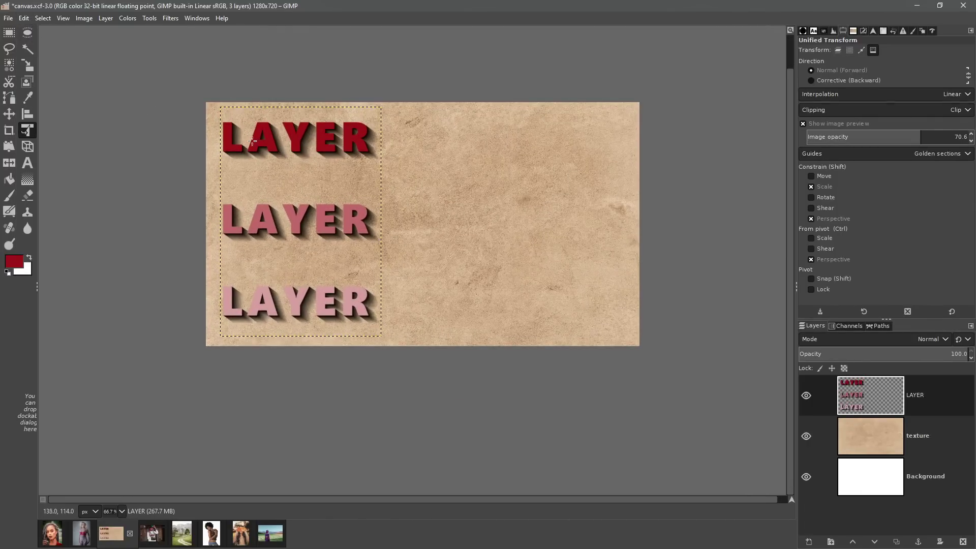
Step: Enlarge the whole image to about 1.17 times and rotate it clockwise with Unified Transform, previewing at 100 image opacity
left_click(253, 140)
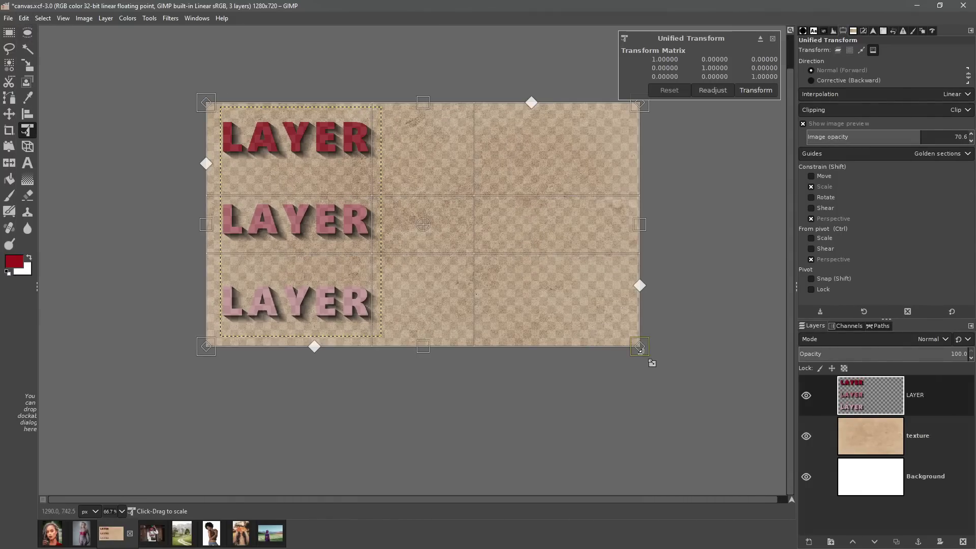
left_click_drag(644, 353, 694, 381)
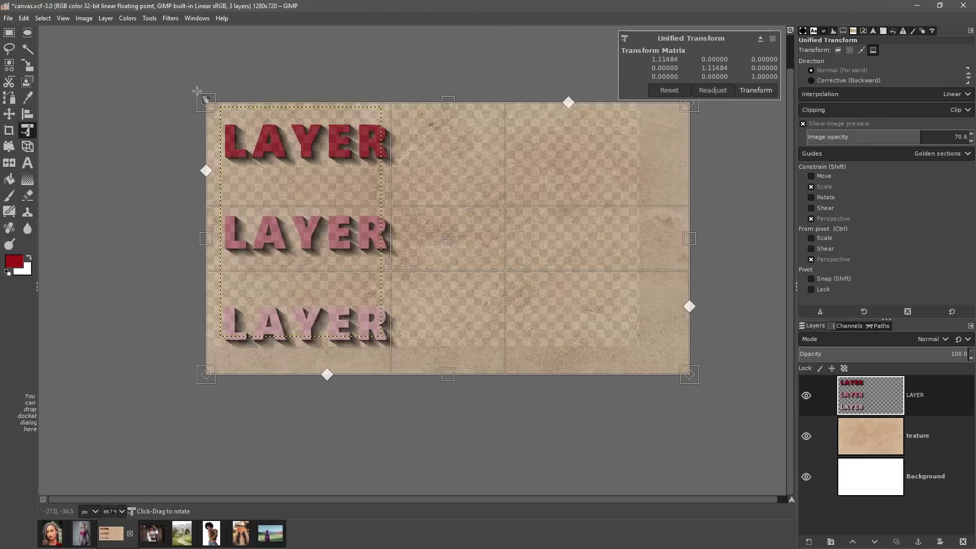
left_click_drag(198, 91, 172, 76)
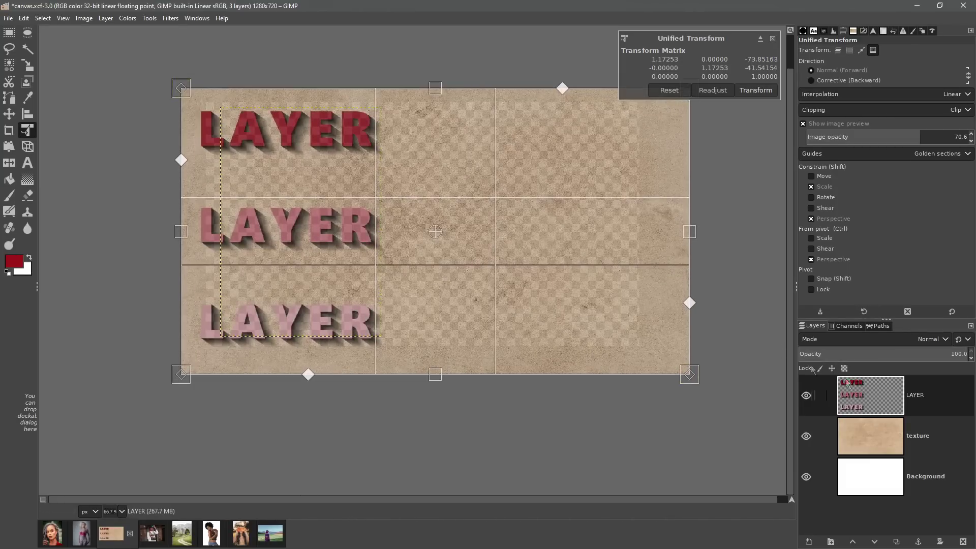
left_click_drag(740, 374, 667, 410)
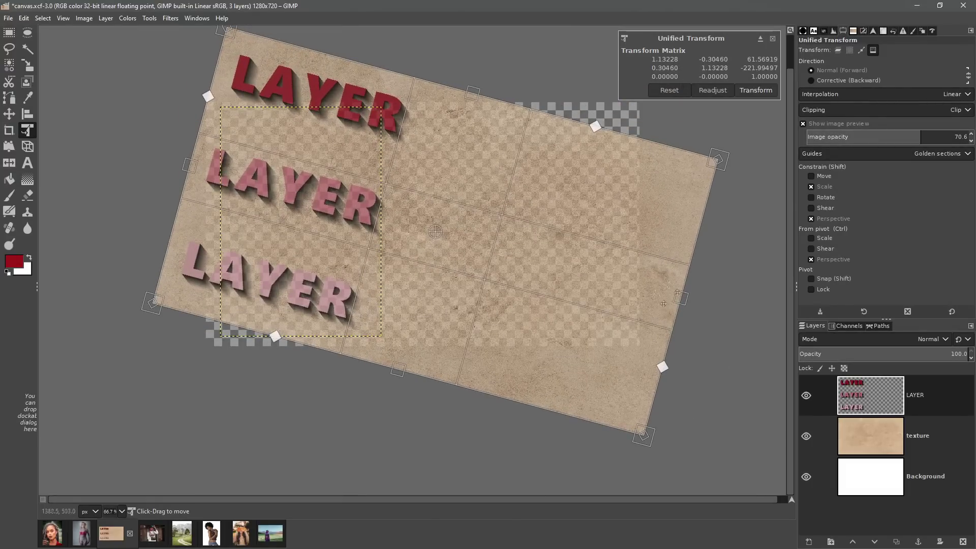
left_click_drag(900, 136, 972, 136)
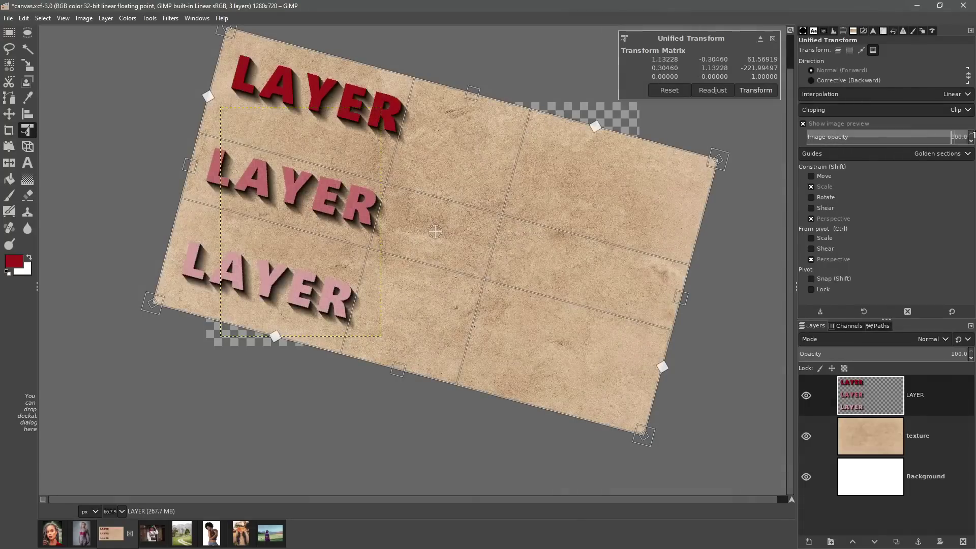
left_click_drag(795, 183, 763, 161)
left_click(755, 90)
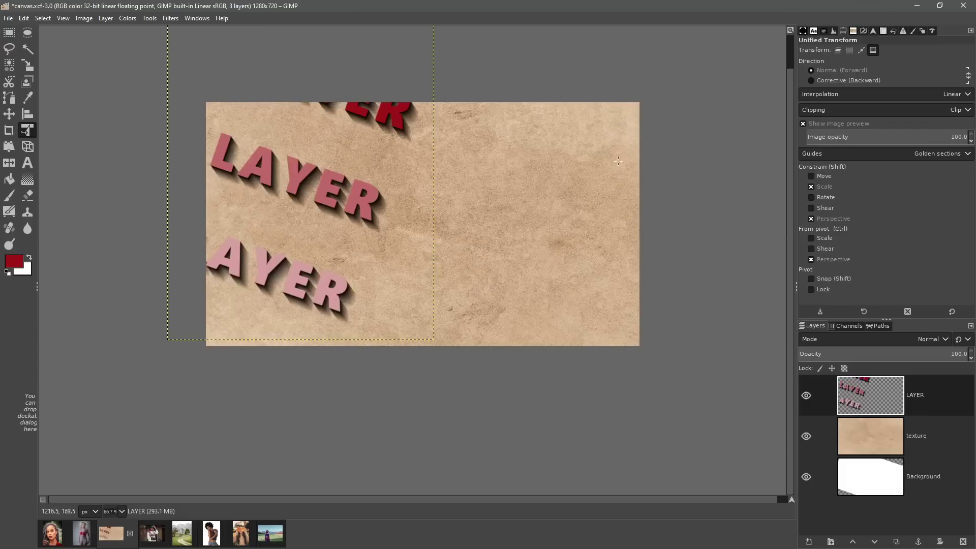
Step: Turn on Show All to display the layer content beyond the canvas boundary
left_click(63, 18)
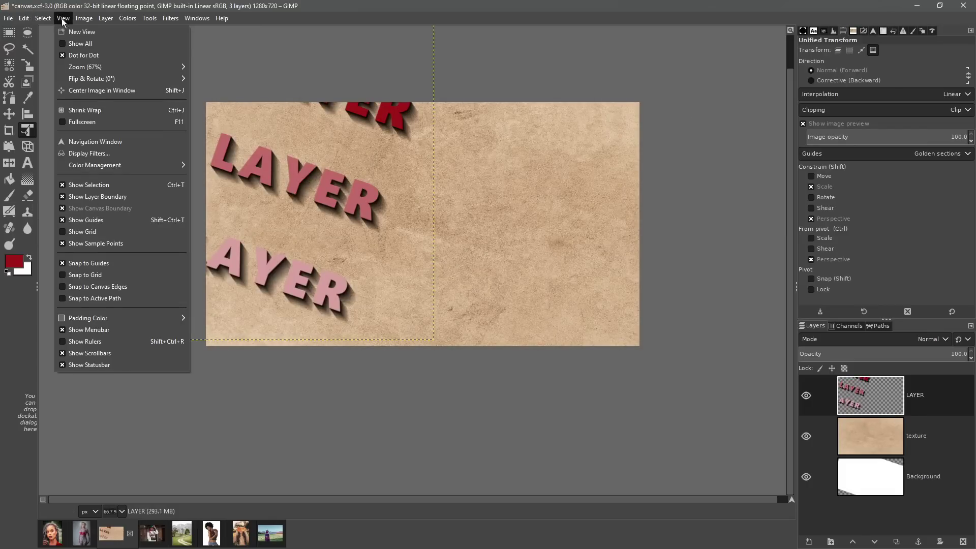
left_click(72, 40)
scroll(355, 150, "up", 1)
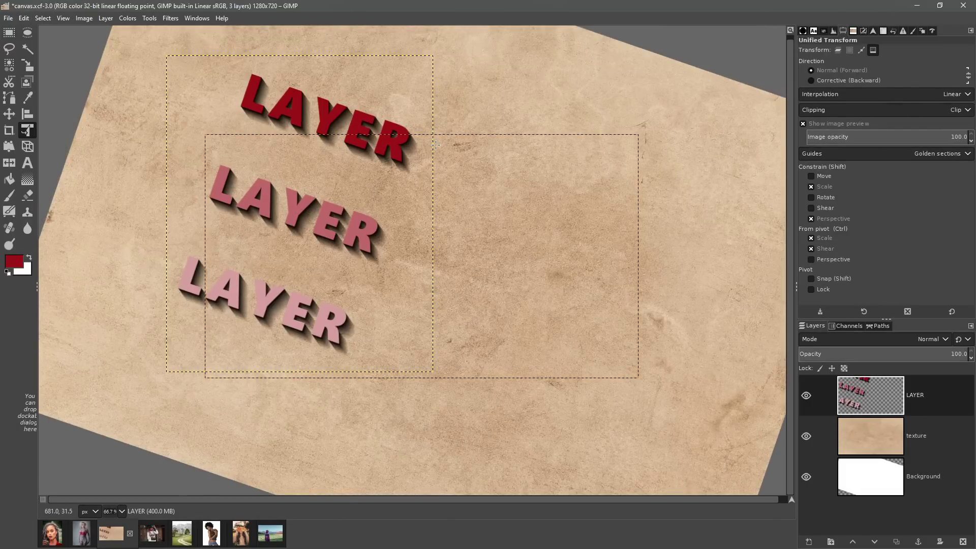
scroll(436, 145, "down", 1)
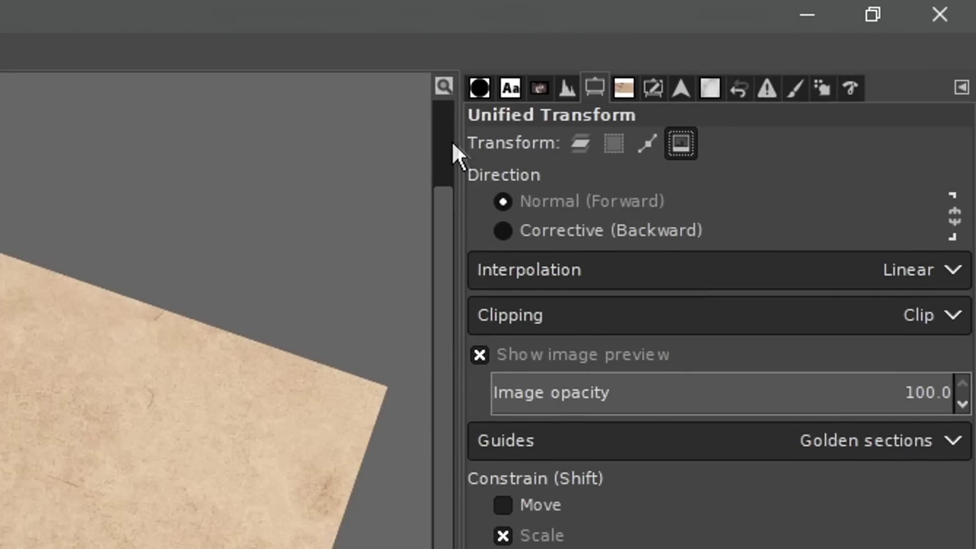
Step: Undo the last Unified Transform of the whole image
left_click(679, 143)
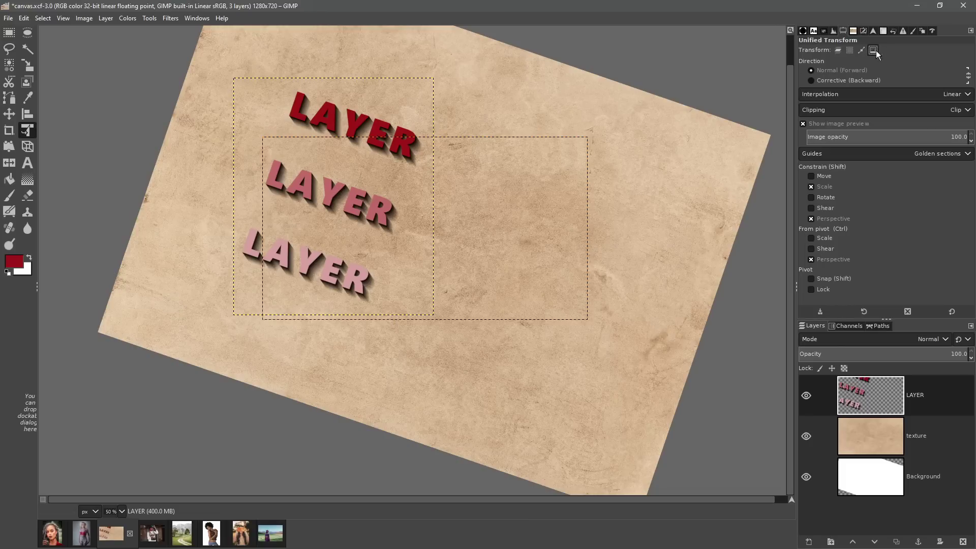
key("ctrl+z")
key("ctrl+z")
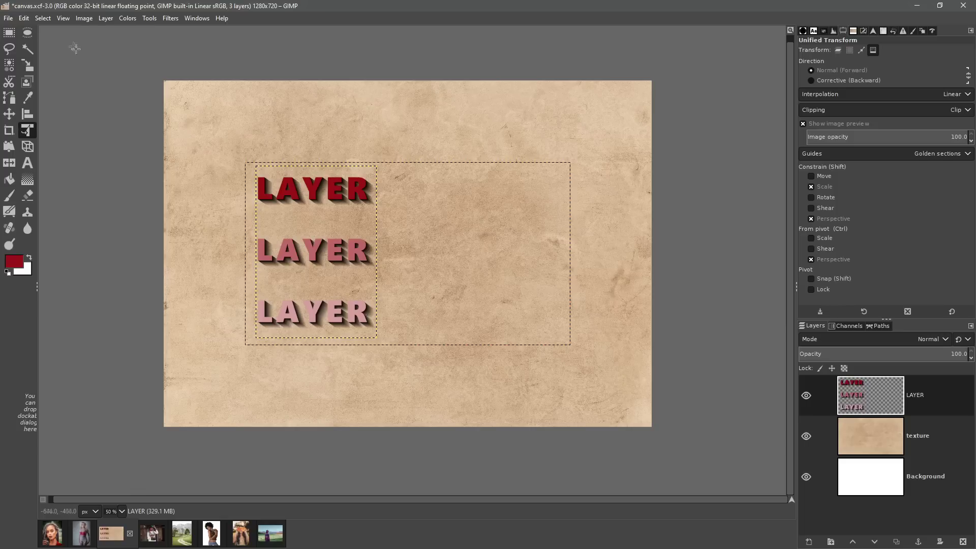
Step: Try an arbitrary rotation of the whole image by about 14.43° around its centre, and undo it
left_click(84, 19)
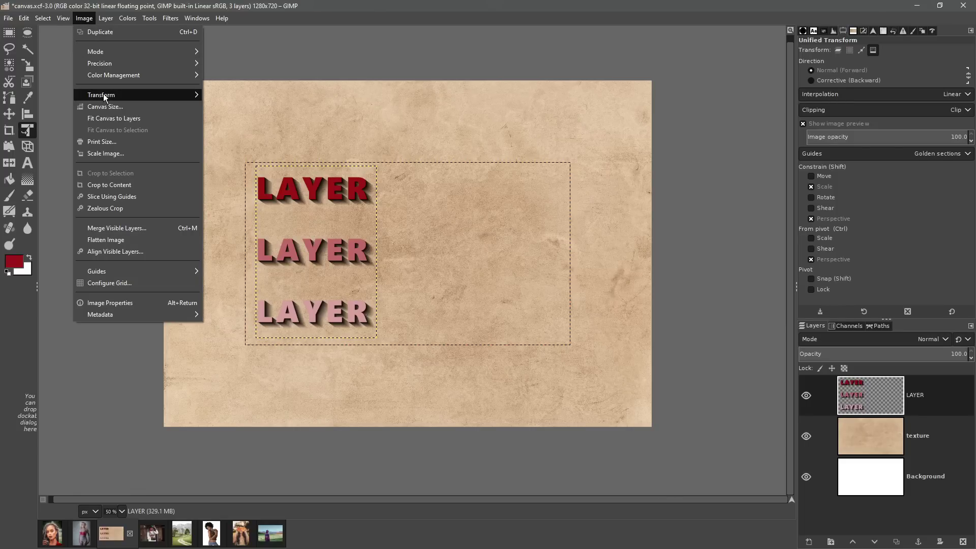
mouse_move(103, 95)
left_click(268, 157)
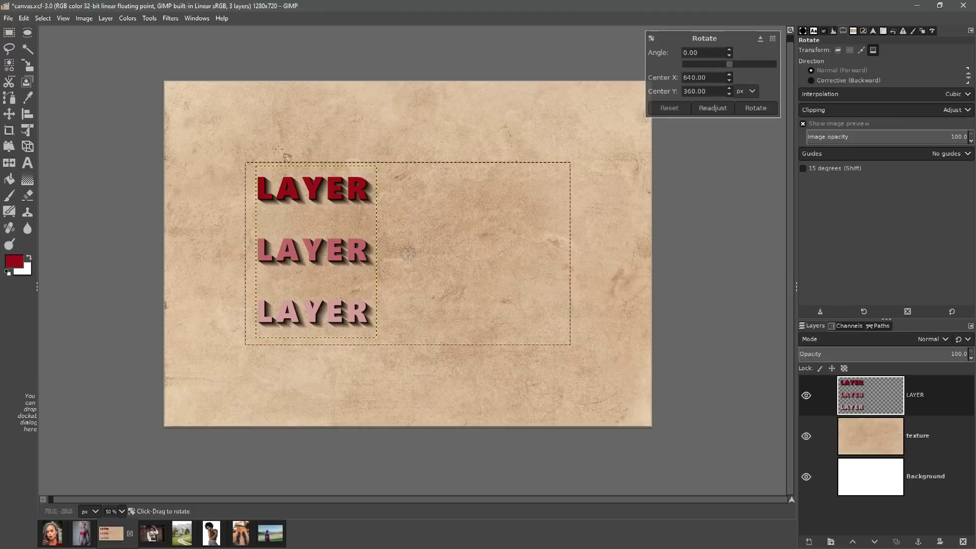
left_click_drag(110, 86, 191, 37)
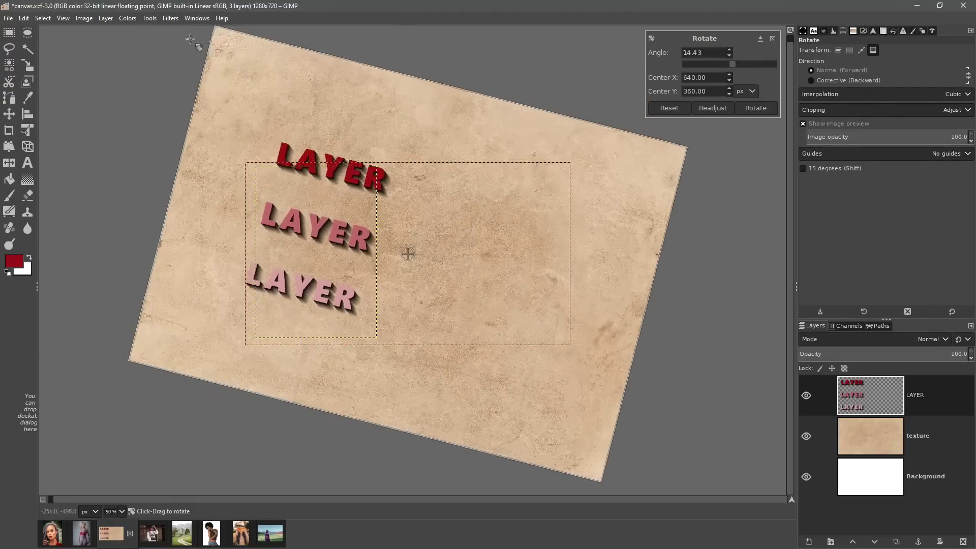
left_click(755, 108)
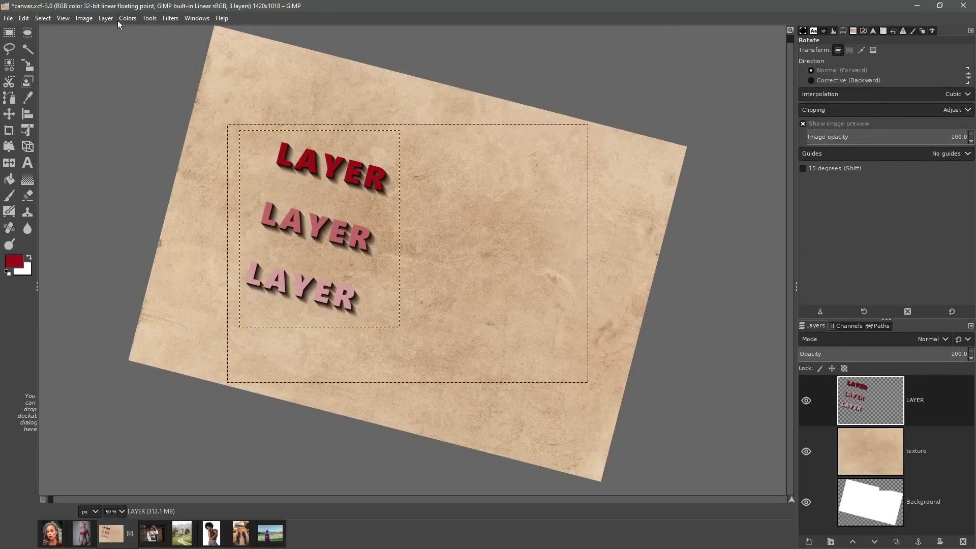
key("ctrl+z")
left_click(83, 18)
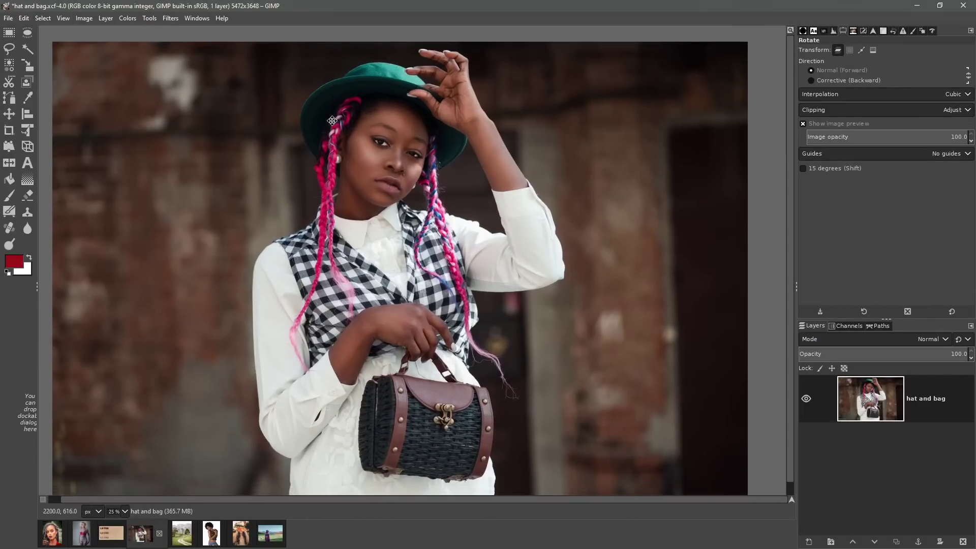
Step: Preview the Neon edge-detect filter on the hat and bag photo with a radius of about 4.93 and an intensity of about 0.6
left_click(170, 18)
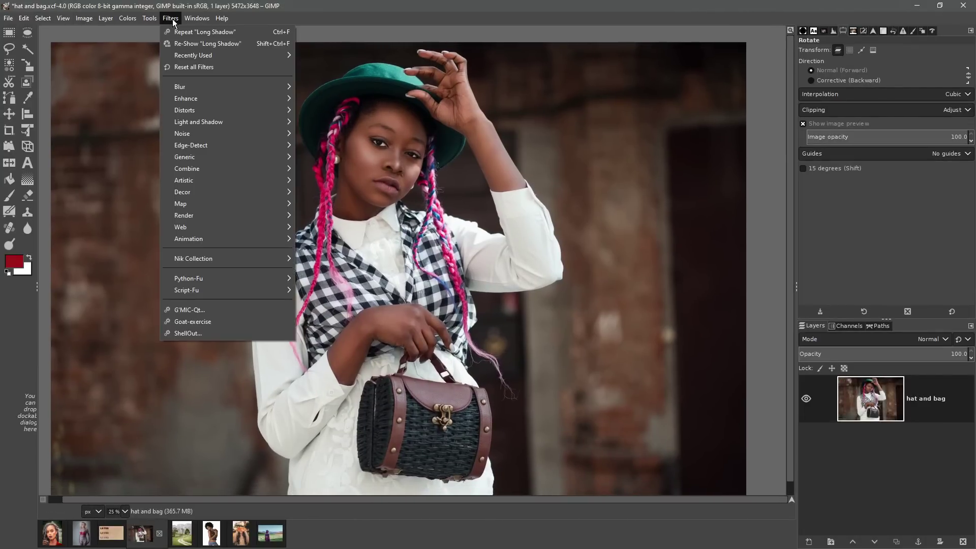
mouse_move(195, 147)
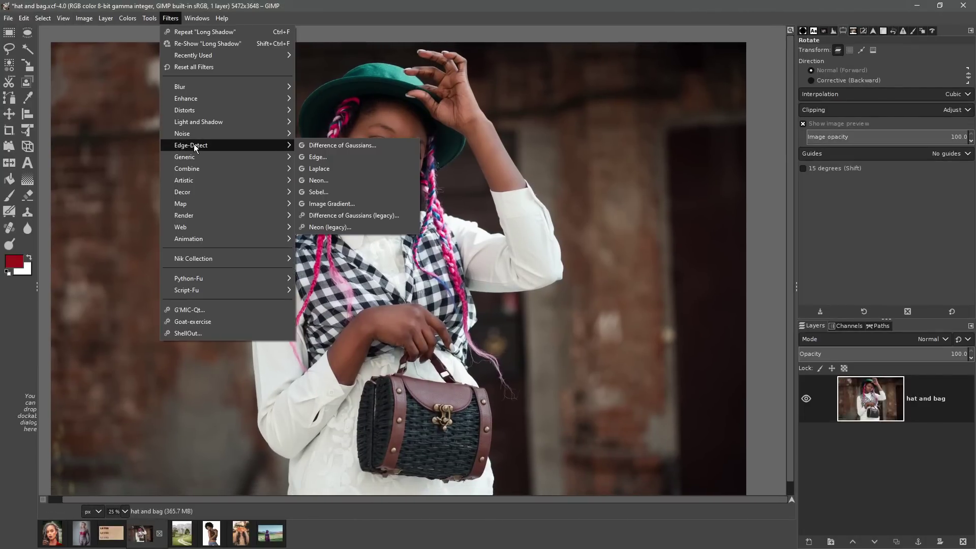
left_click(325, 182)
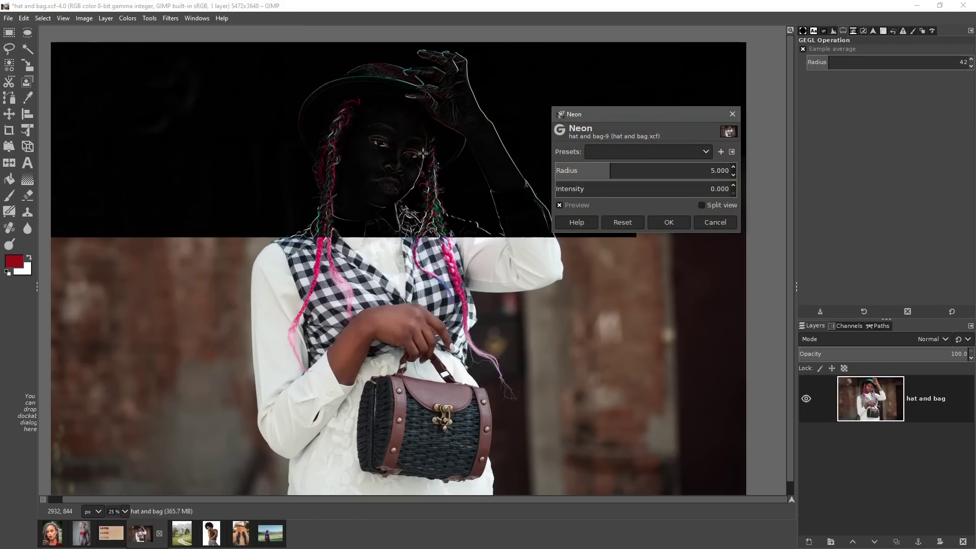
scroll(447, 155, "up", 4, "ctrl")
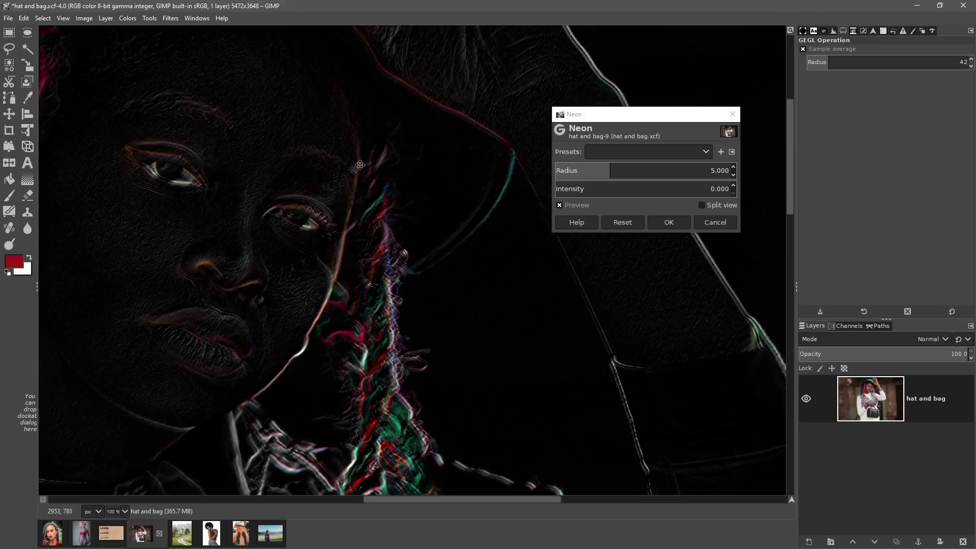
left_click(605, 172)
left_click_drag(605, 172, 609, 174)
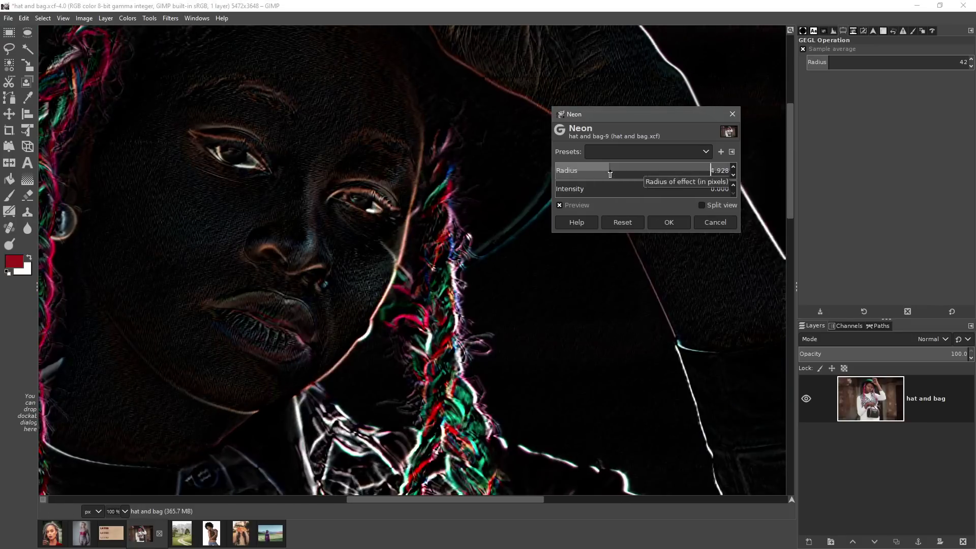
left_click(590, 189)
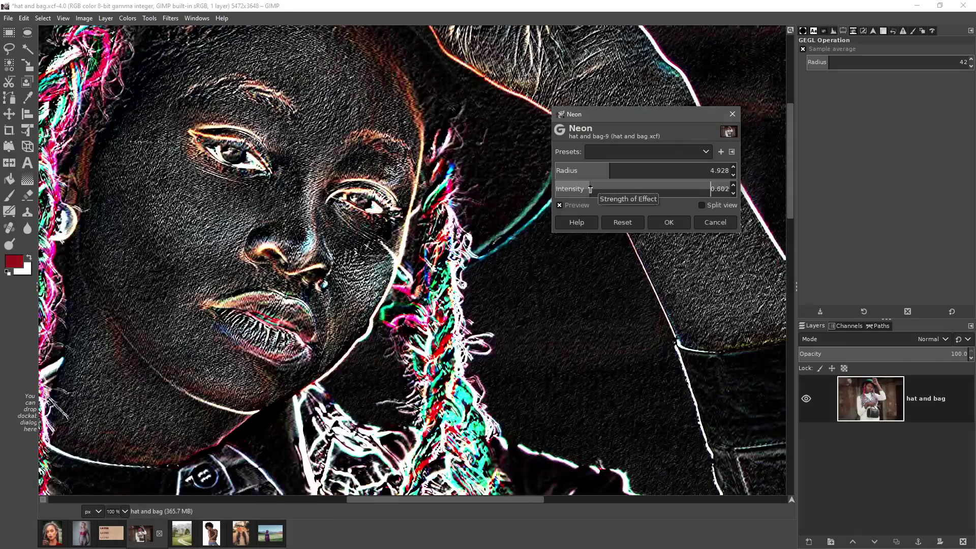
left_click_drag(590, 190, 588, 190)
Step: Compare the Neon effect with the original photo in split view and discard the filter
left_click(701, 205)
left_click_drag(409, 197, 455, 159)
left_click(698, 222)
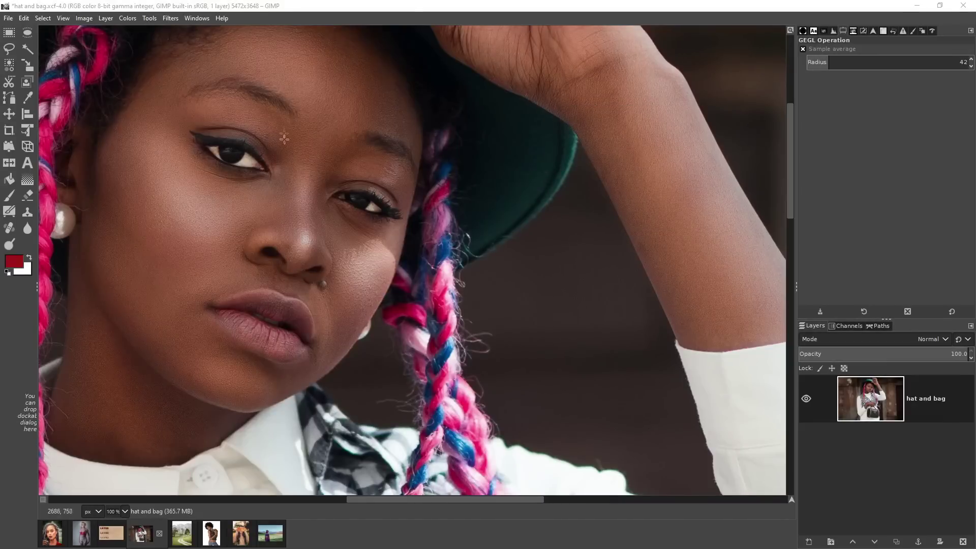
Step: Switch to the open composition.jpg landscape image
scroll(304, 169, "down", 3, "ctrl")
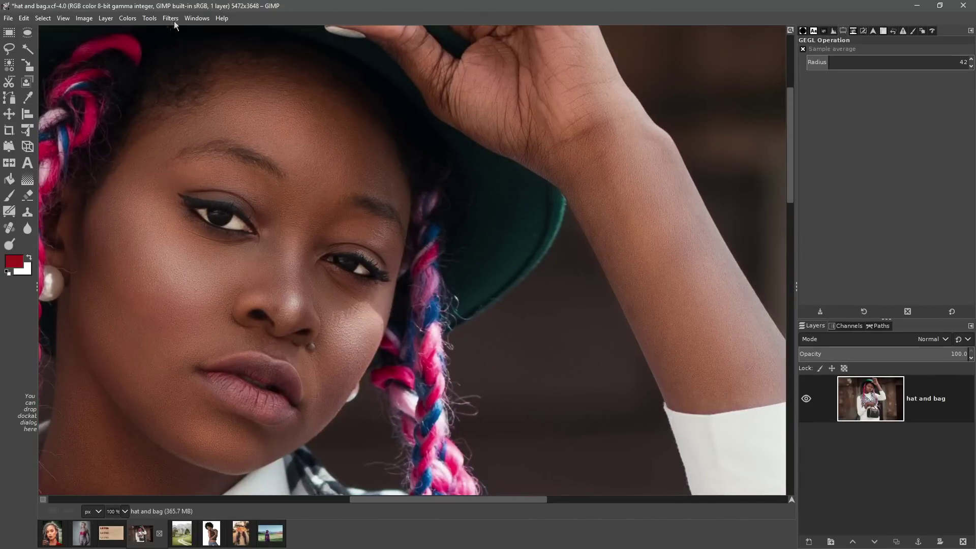
left_click(173, 19)
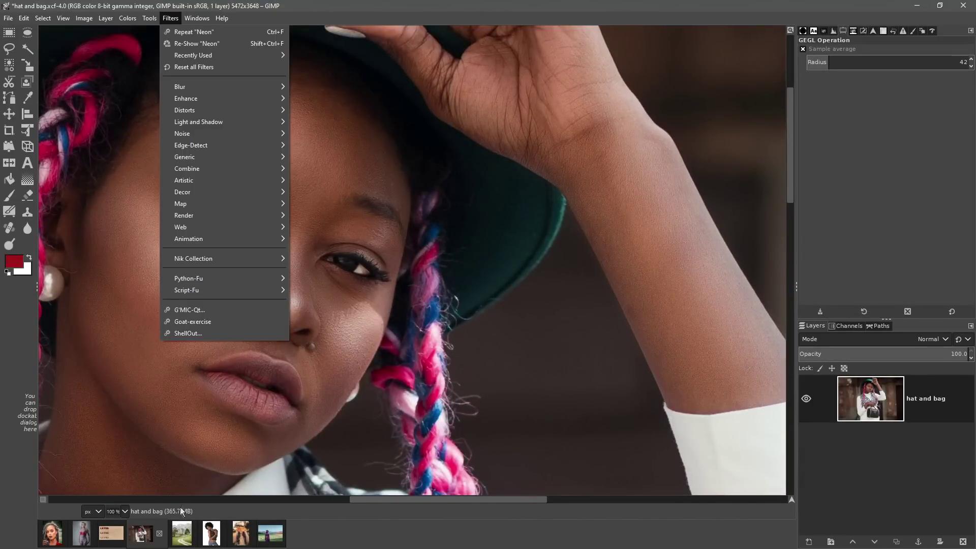
left_click(177, 530)
left_click(176, 530)
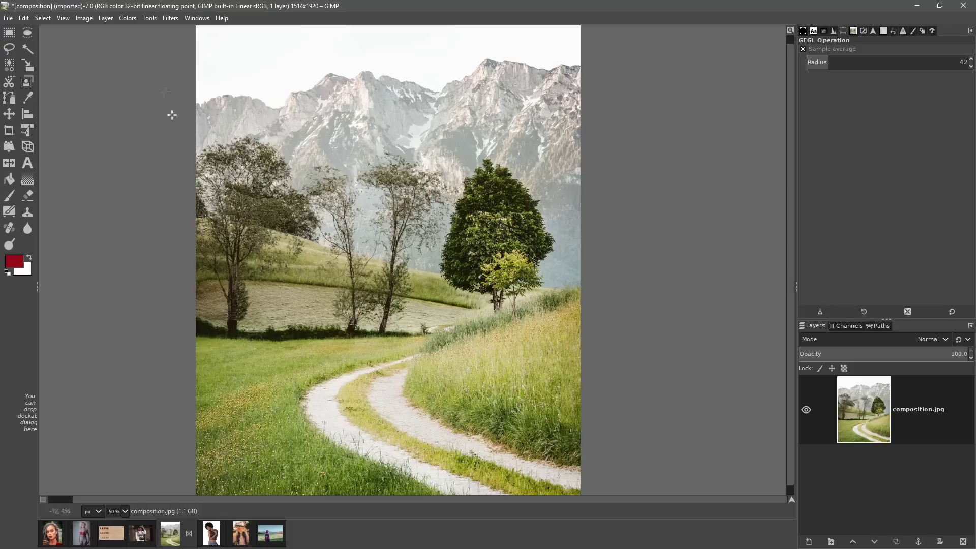
Step: Preview the Oilify artistic filter on the composition.jpg landscape
left_click(170, 20)
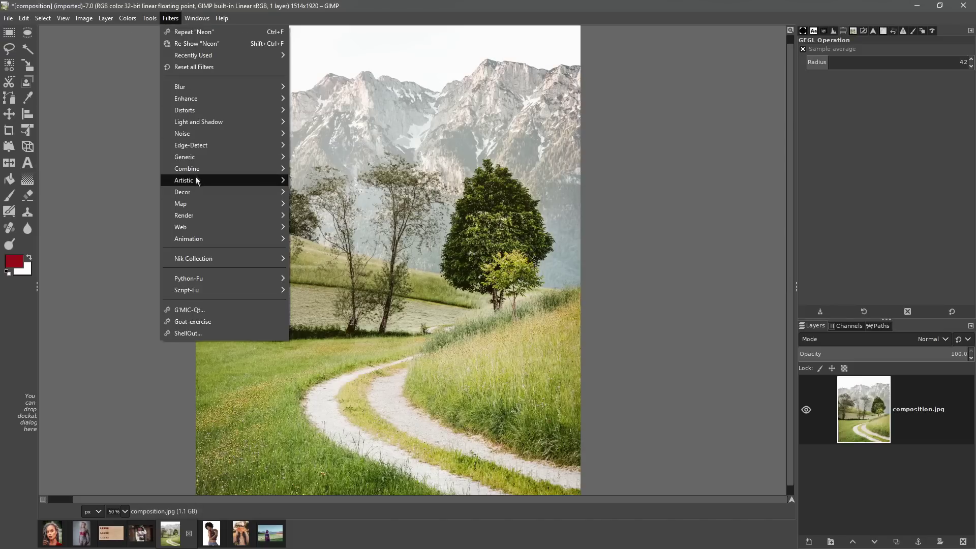
mouse_move(196, 179)
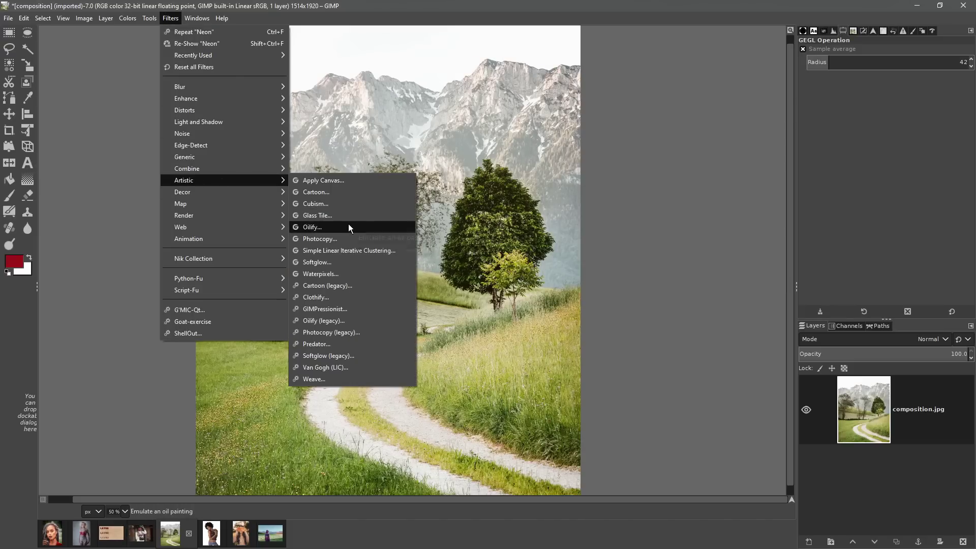
left_click(508, 175)
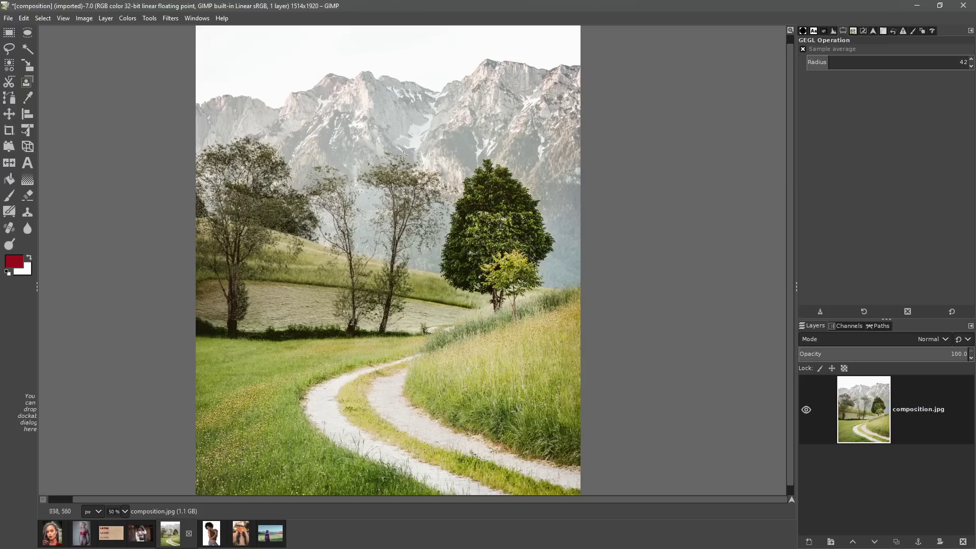
left_click(162, 18)
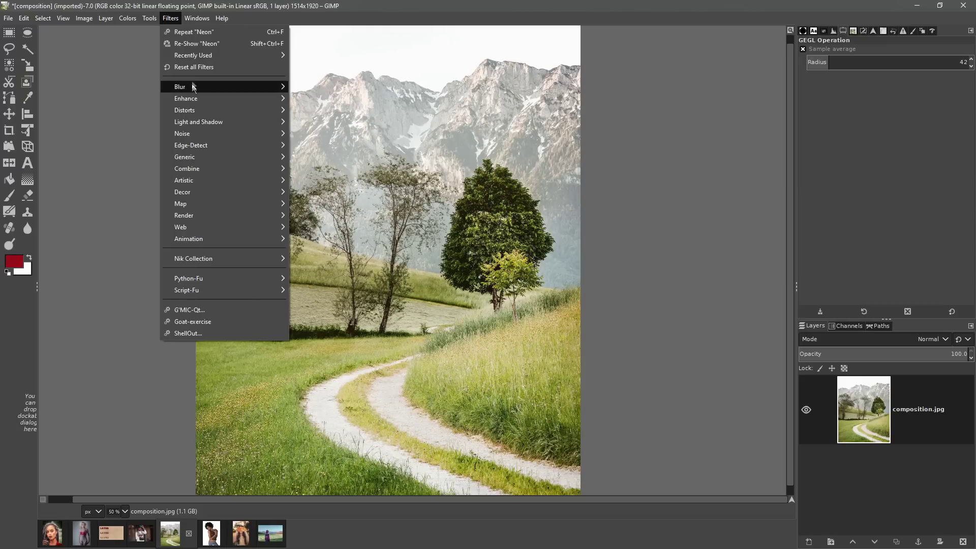
mouse_move(227, 182)
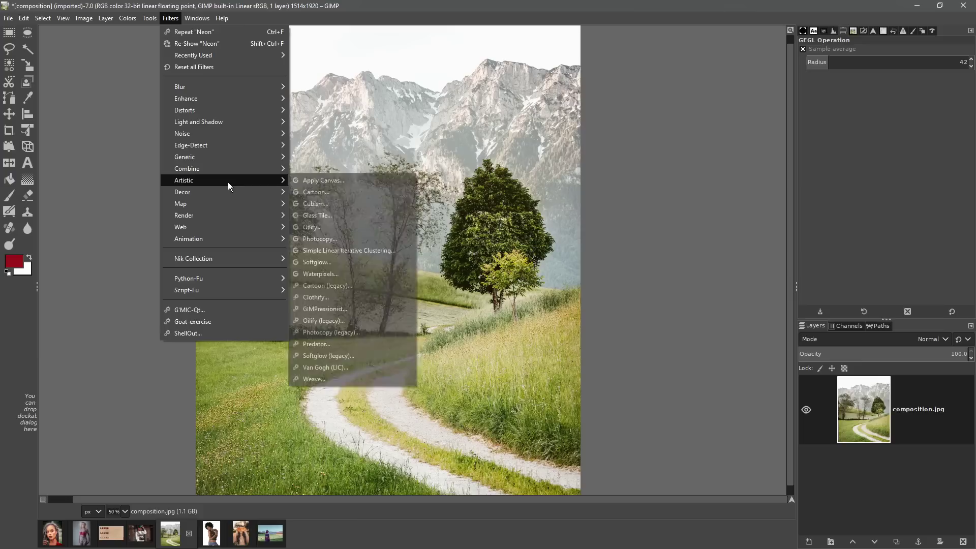
left_click(338, 229)
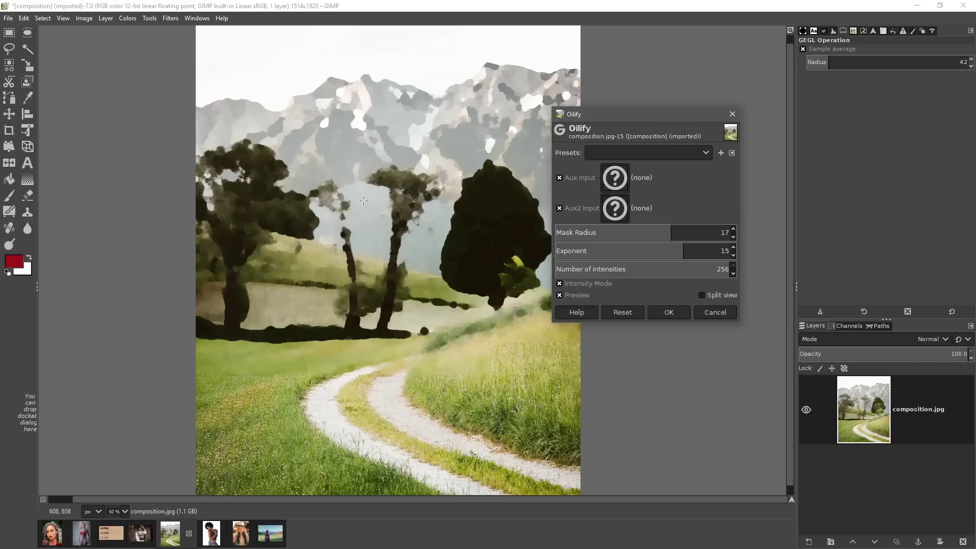
Step: Examine the Oilify preview up close and the images offered for its Aux Input, and discard the filter
scroll(360, 199, "up", 2)
scroll(368, 235, "down", 1)
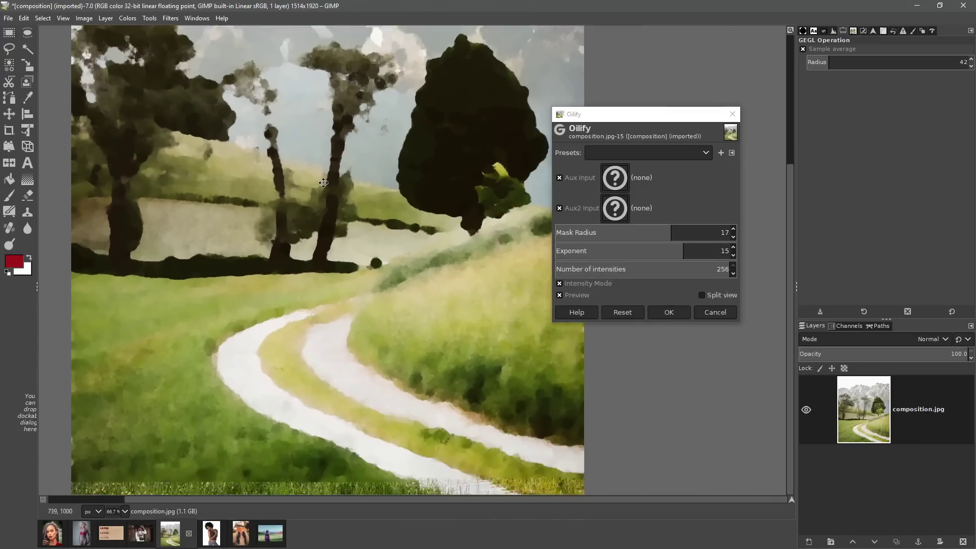
left_click_drag(306, 197, 351, 229)
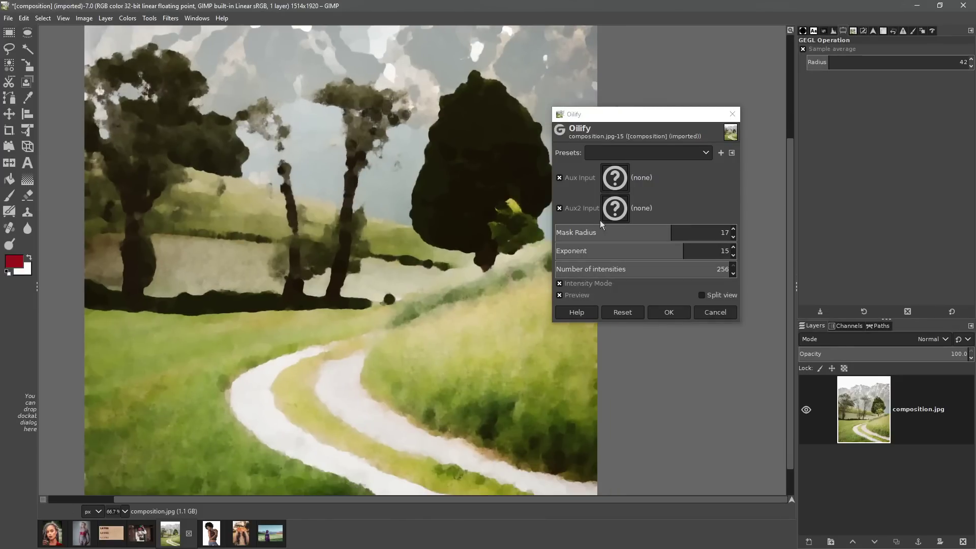
left_click(610, 177)
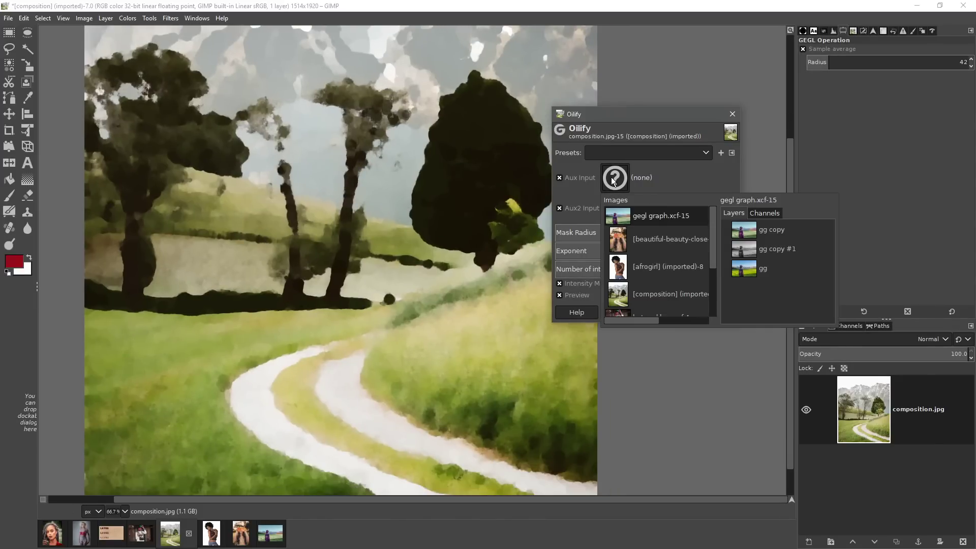
left_click(611, 177)
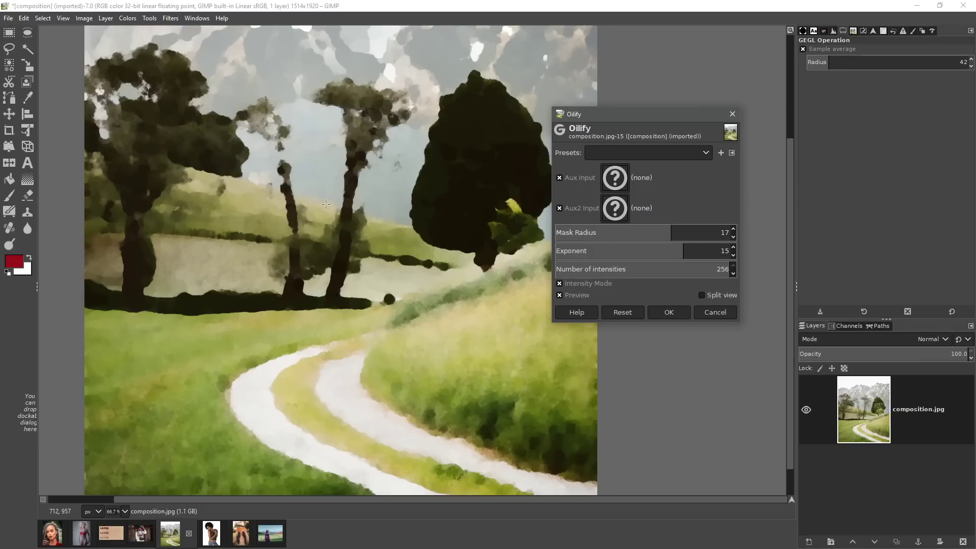
scroll(411, 200, "left", 3)
scroll(411, 204, "up", 4)
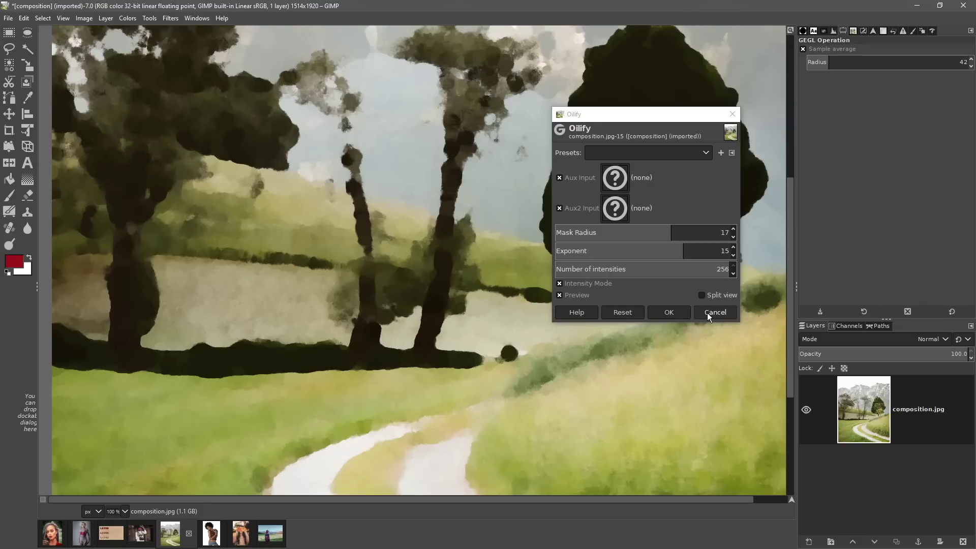
left_click(706, 312)
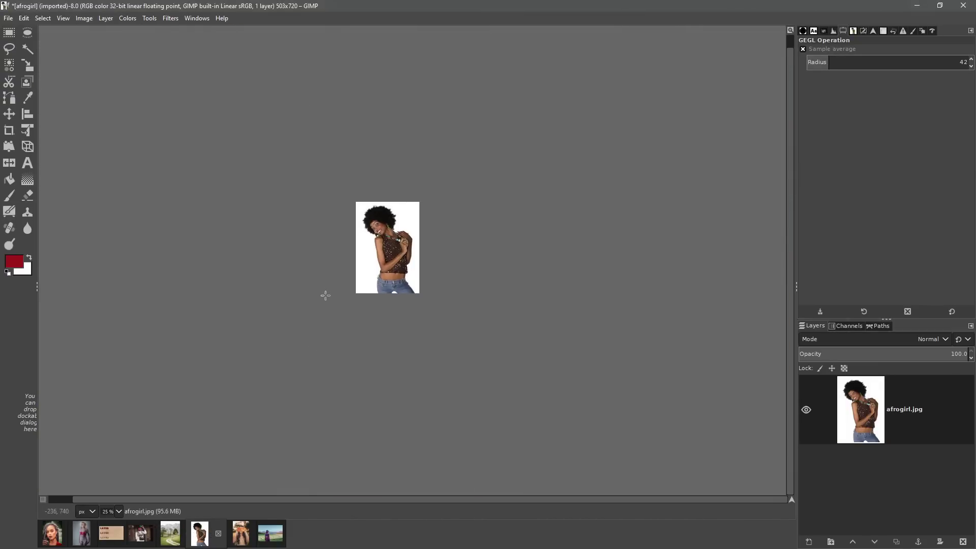
Step: Roughly outline the woman in afrogirl.jpg with Foreground Select at 100% zoom and confirm the outline
key("1")
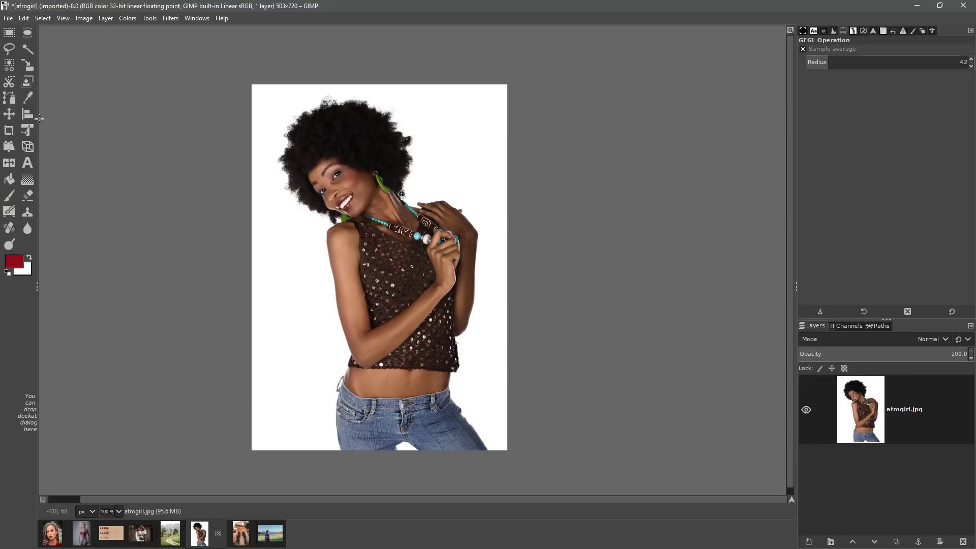
left_click(28, 82)
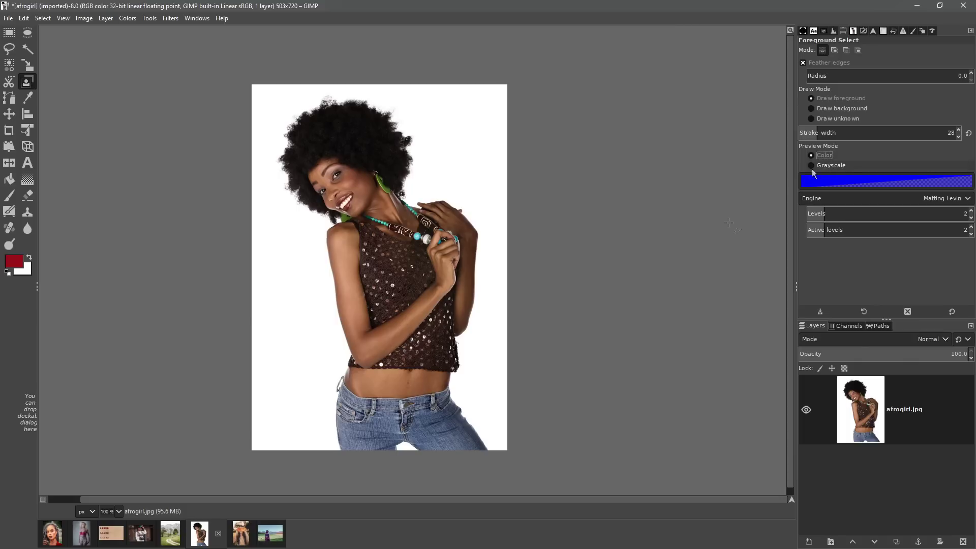
left_click(503, 445)
mouse_move(502, 443)
left_mouse_down()
mouse_move(482, 397)
mouse_move(494, 288)
mouse_move(481, 188)
mouse_move(386, 90)
mouse_move(316, 78)
mouse_move(245, 108)
mouse_move(237, 181)
mouse_move(280, 268)
mouse_move(329, 471)
left_mouse_up()
key("Return")
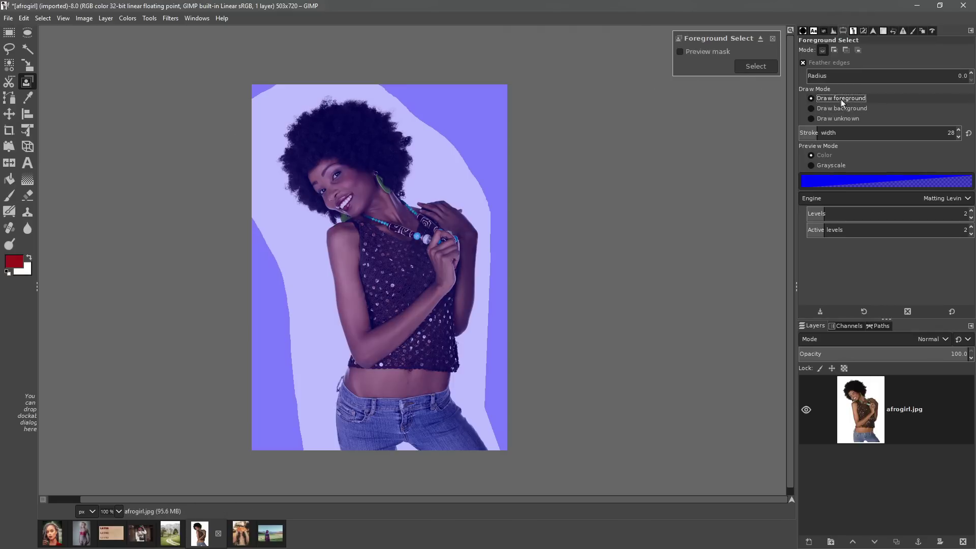
Step: Mark parts of the woman's hair, face, arms, top and jeans as foreground, and preview the mask in grayscale
mouse_move(348, 138)
left_mouse_down()
mouse_move(323, 157)
mouse_move(352, 167)
mouse_move(379, 228)
mouse_move(359, 243)
mouse_move(355, 281)
mouse_move(376, 342)
mouse_move(378, 424)
mouse_move(416, 411)
mouse_move(441, 430)
mouse_move(417, 350)
mouse_move(433, 318)
mouse_move(449, 315)
mouse_move(464, 273)
mouse_move(428, 223)
mouse_move(389, 217)
mouse_move(367, 146)
left_mouse_up()
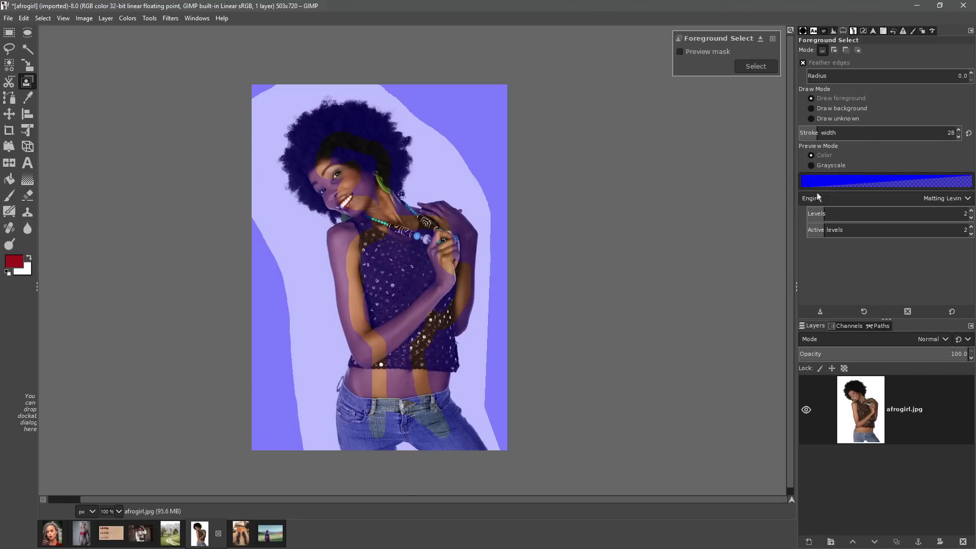
left_click(841, 198)
left_click(842, 199)
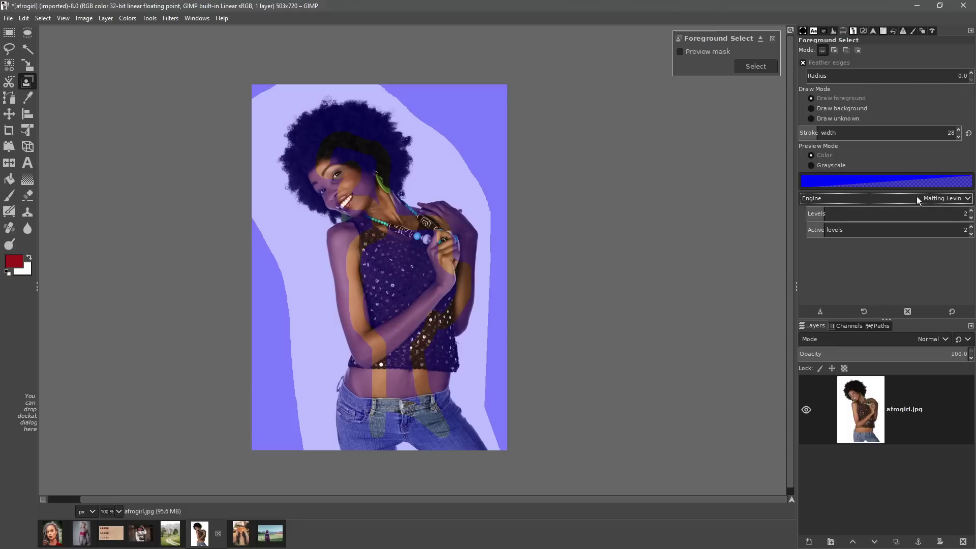
left_click(687, 51)
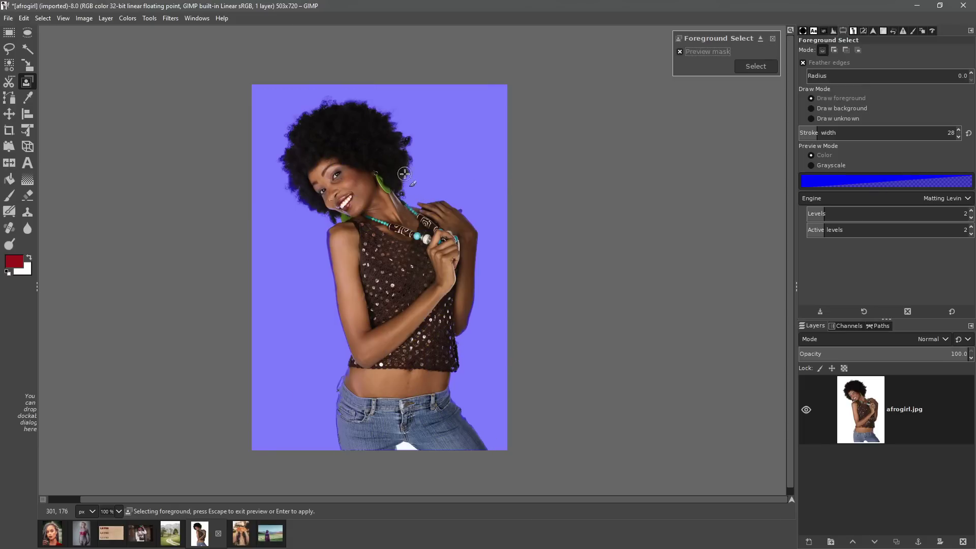
left_click(827, 165)
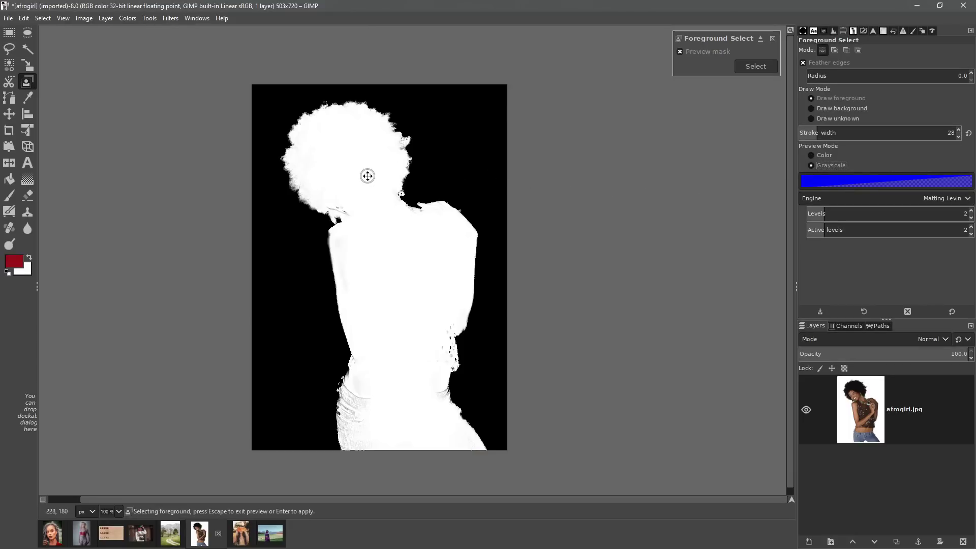
Step: Refine the foreground mask by painting over the grey areas along the jeans and at the waist
scroll(368, 176, "up", 3, "ctrl")
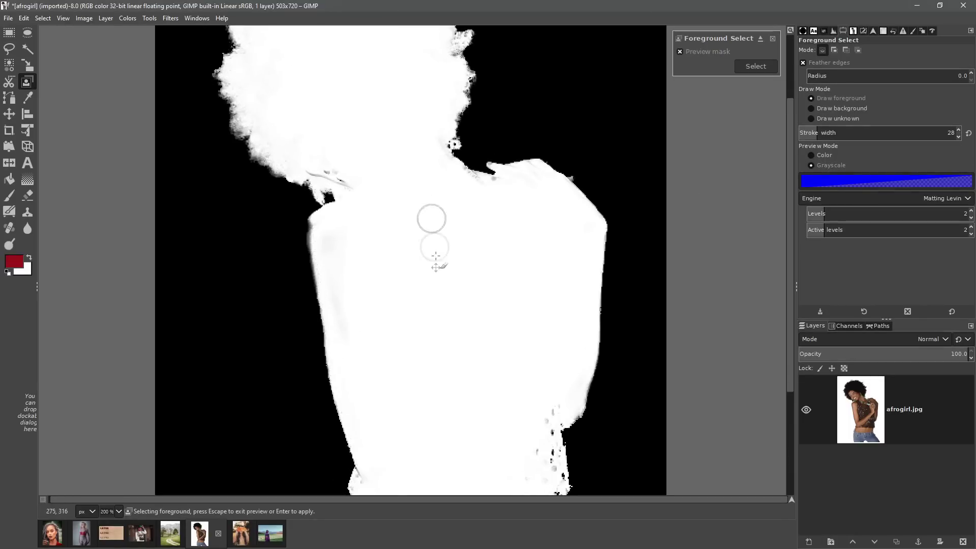
scroll(434, 239, "down", 10)
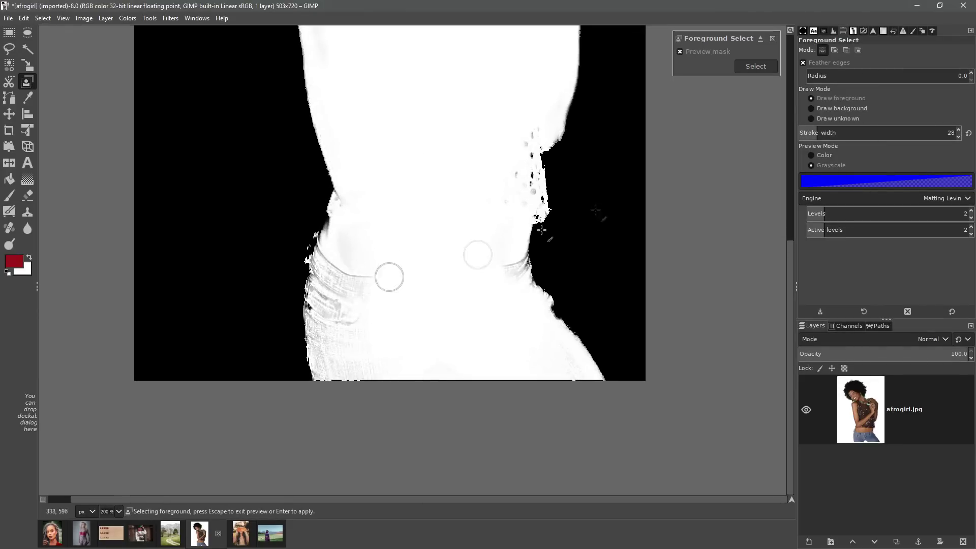
mouse_move(342, 268)
left_mouse_down()
mouse_move(347, 349)
mouse_move(371, 268)
mouse_move(340, 264)
mouse_move(333, 282)
mouse_move(328, 318)
mouse_move(350, 394)
left_mouse_up()
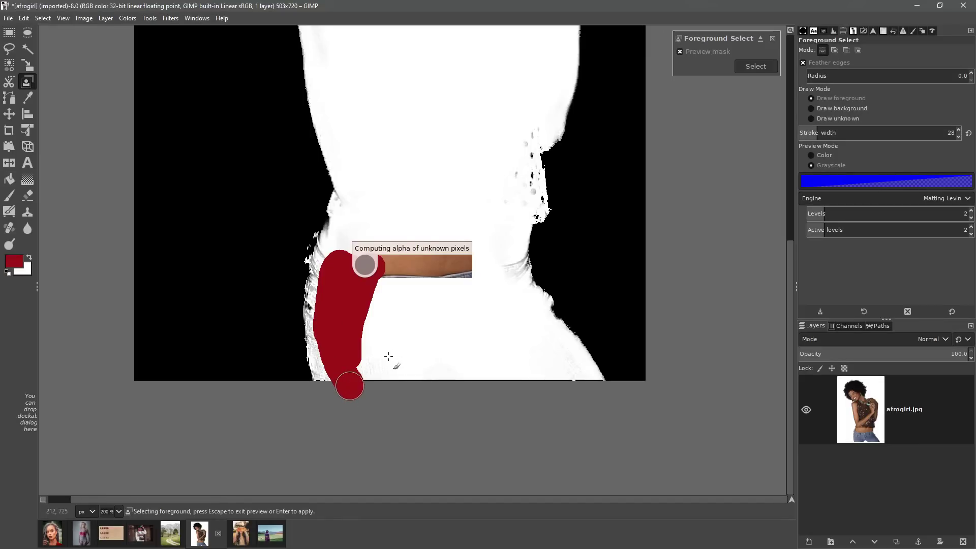
left_click_drag(494, 246, 515, 283)
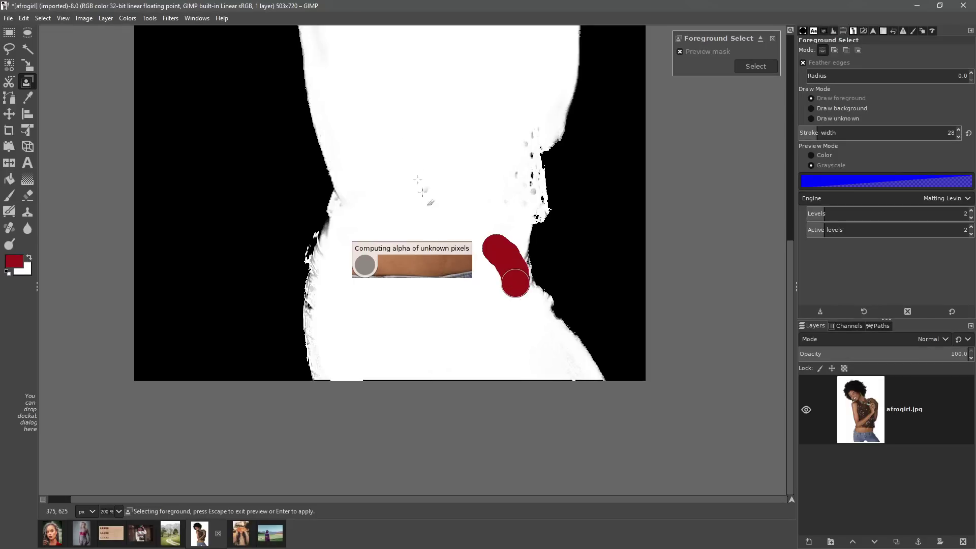
scroll(405, 152, "up", 10)
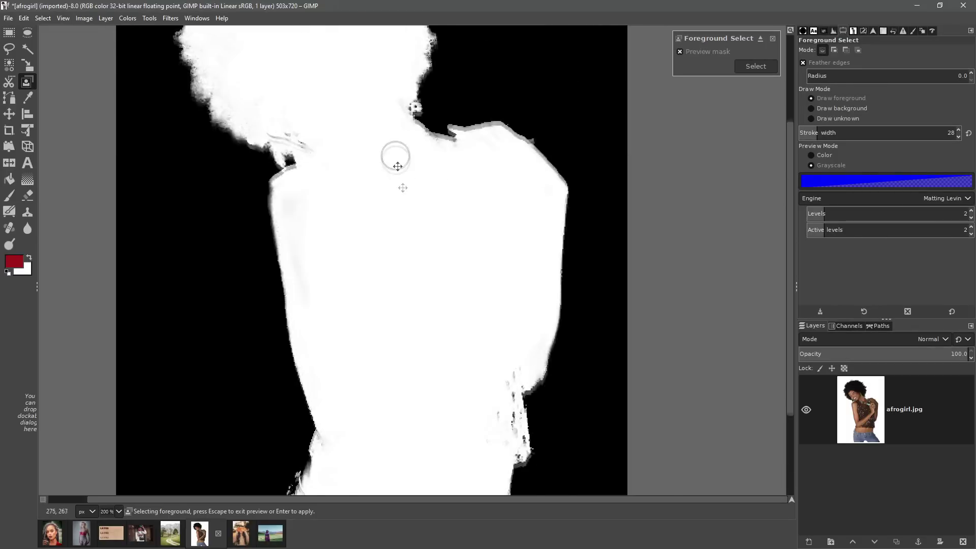
Step: Convert the foreground mask into a selection and add a layer mask to afrogirl.jpg initialized from the selection
left_click(756, 66)
right_click(881, 413)
left_click(824, 248)
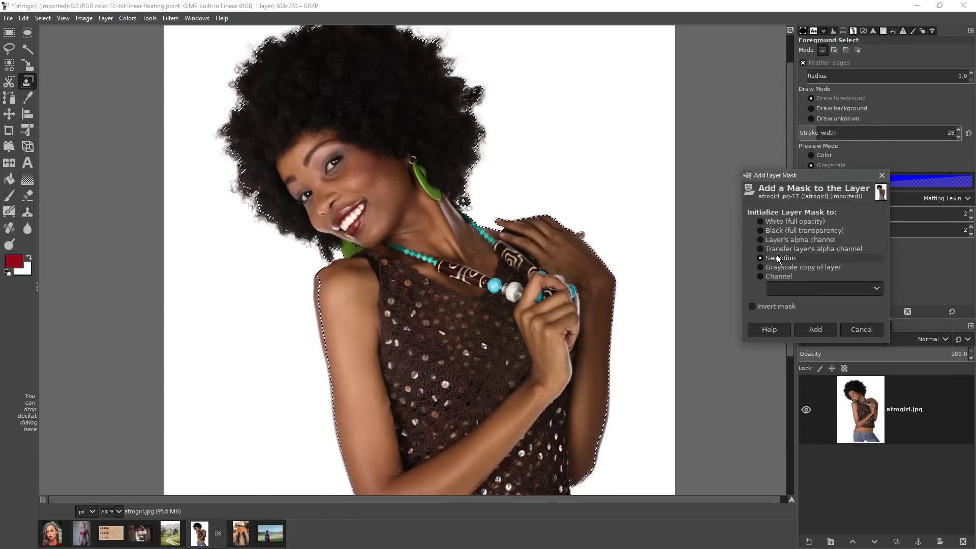
left_click(813, 329)
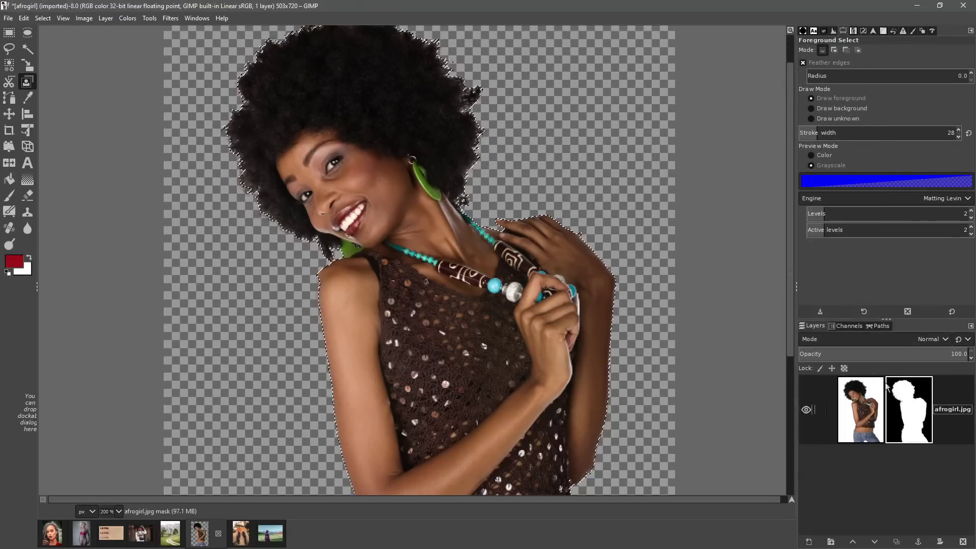
Step: Show the afrogirl.jpg layer mask on its own, clear the selection, and return to the masked image view
left_click(909, 409, "alt")
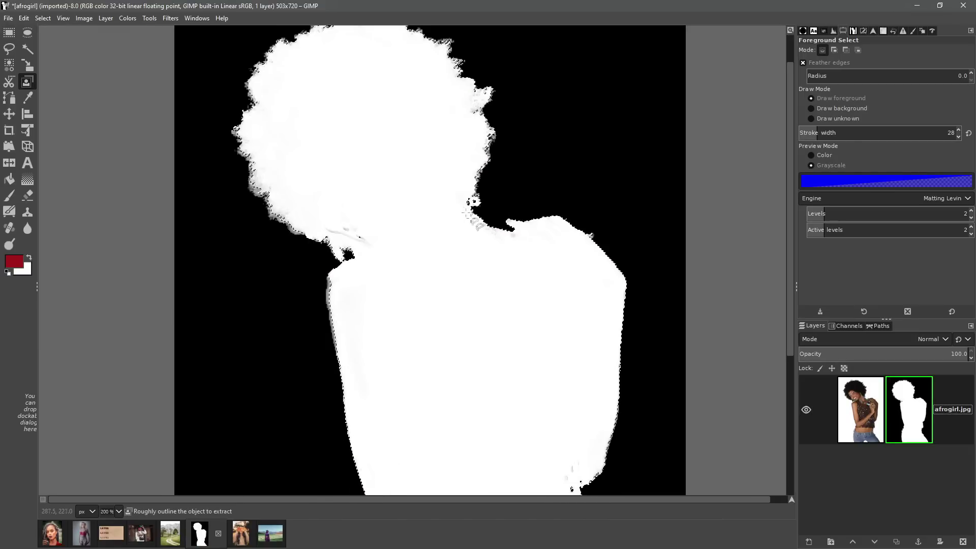
left_click(43, 18)
left_click(54, 44)
key("minus")
key("minus")
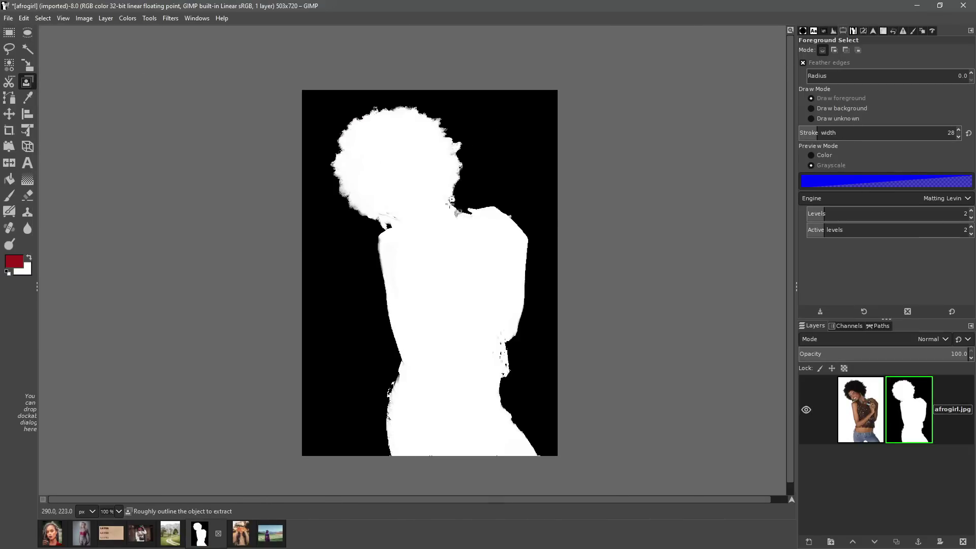
left_click(932, 420, "alt")
Step: Adjust the Mean Curvature Blur iterations on the layer mask within the elliptical selection over the hair edge
scroll(350, 145, "up", 1)
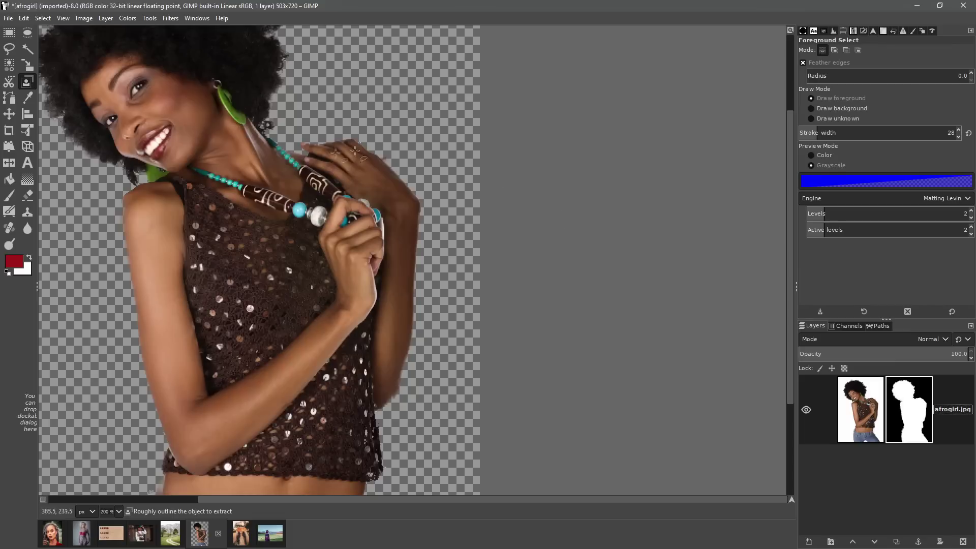
scroll(350, 145, "up", 1)
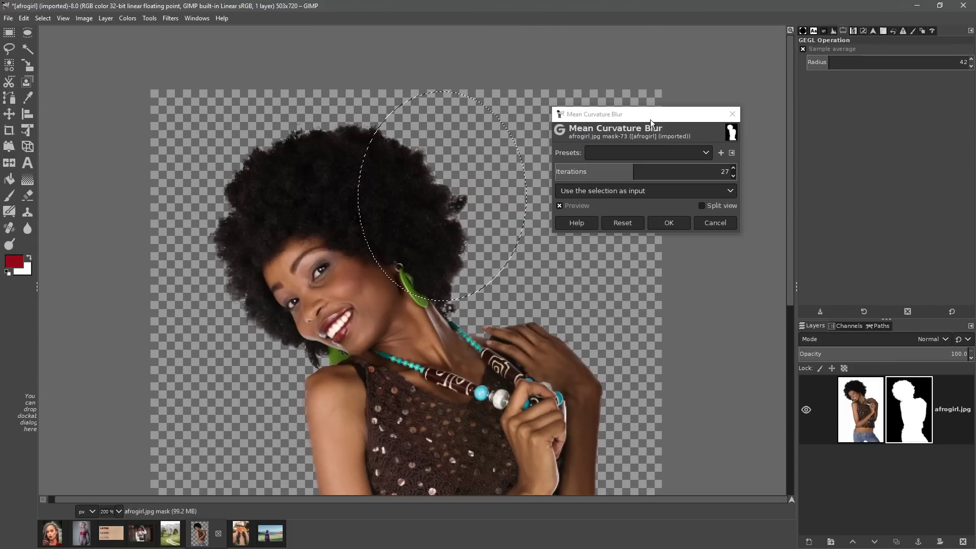
left_click_drag(615, 174, 682, 172)
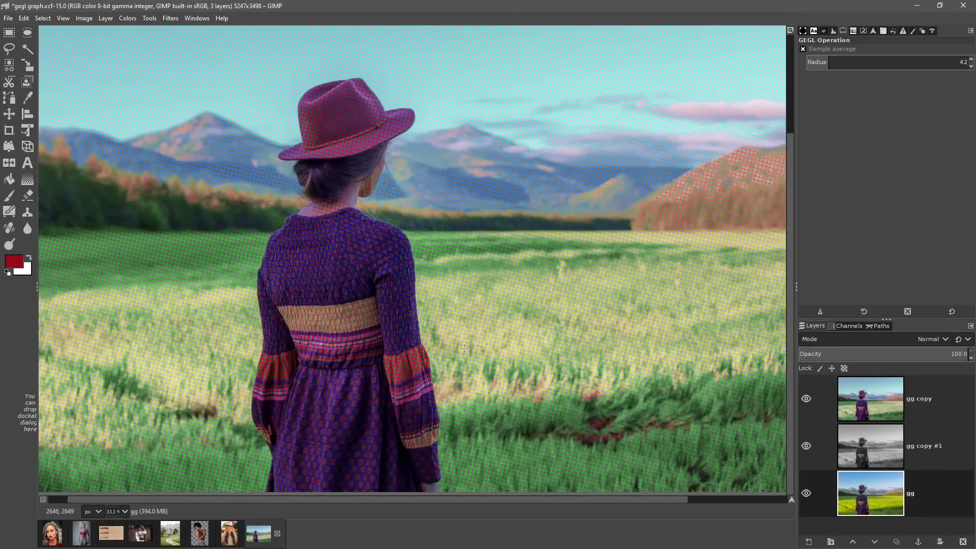
Step: Examine the colour grid effect in gegl graph.xcf across the dress, hat, sky and field, both at 100% zoom and zoomed out
scroll(584, 381, "down", 1)
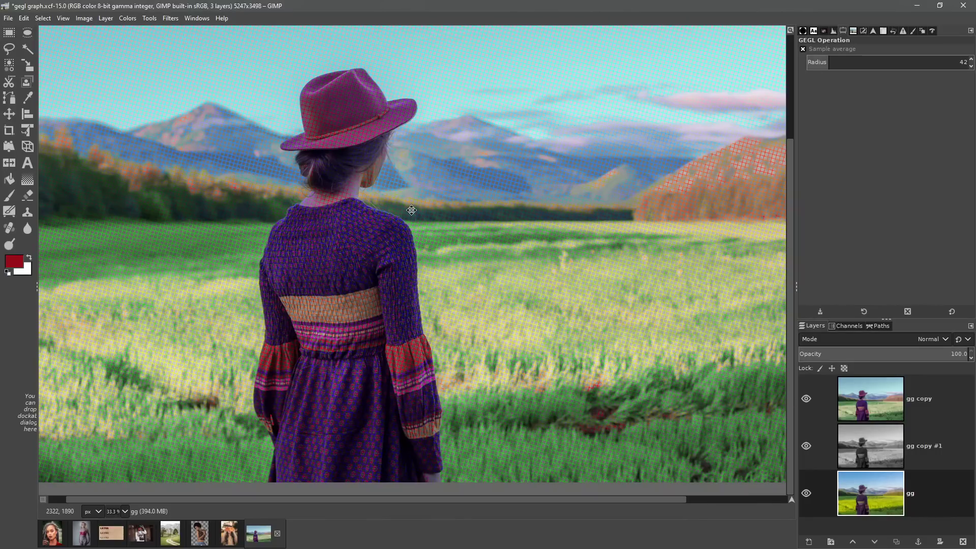
key("1")
left_click_drag(373, 223, 454, 203)
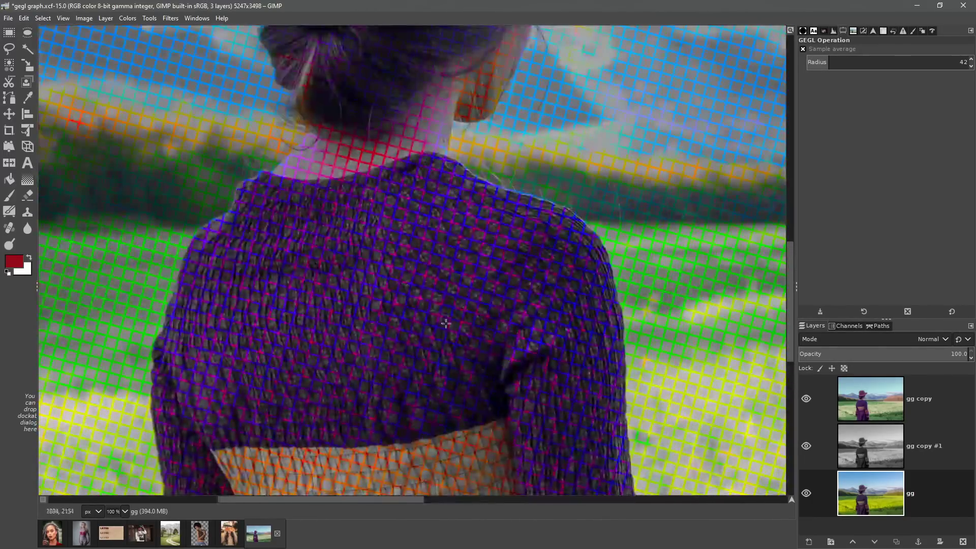
scroll(445, 323, "down", 5)
scroll(440, 302, "up", 6)
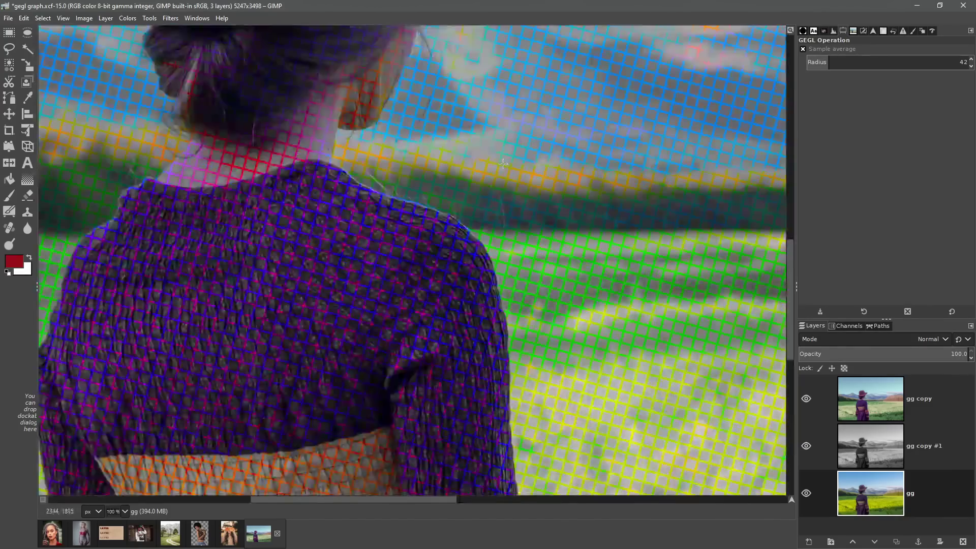
scroll(502, 164, "up", 3)
scroll(474, 155, "down", 8)
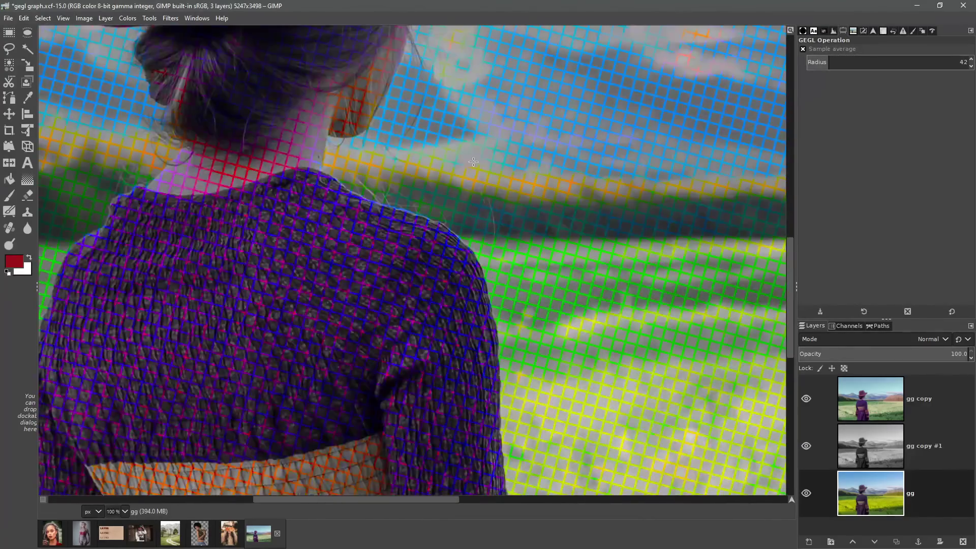
scroll(478, 167, "up", 5)
scroll(478, 168, "down", 3)
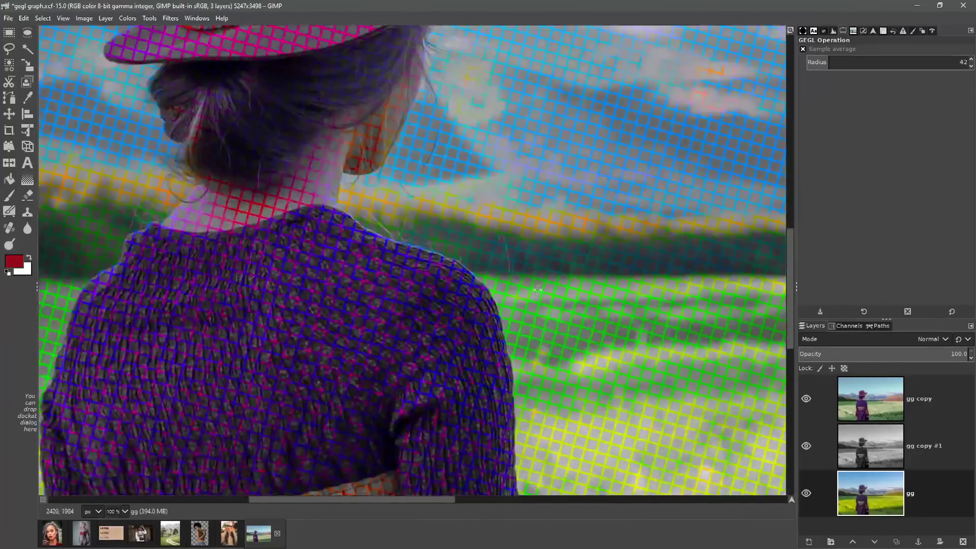
scroll(373, 203, "up", 3)
scroll(374, 203, "down", 3)
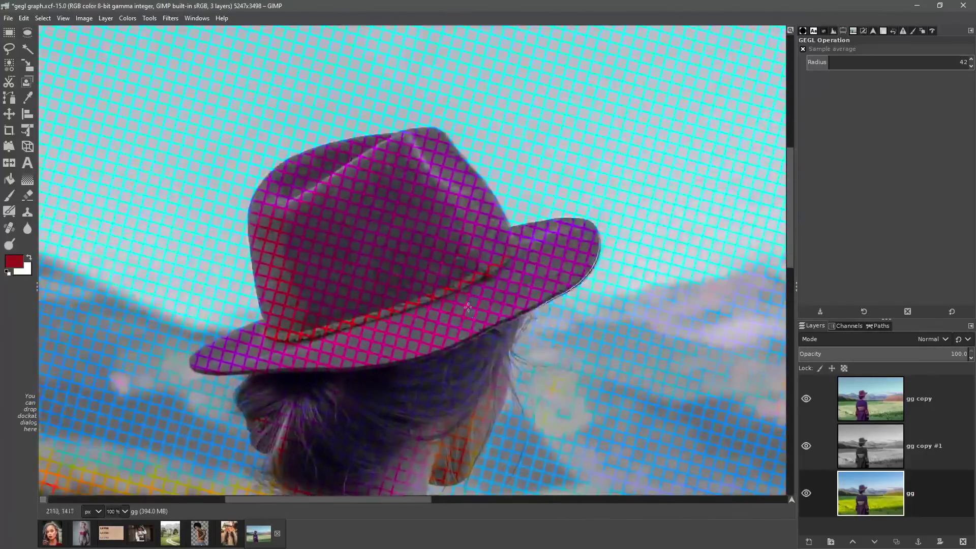
scroll(482, 239, "up", 3)
scroll(482, 239, "down", 4)
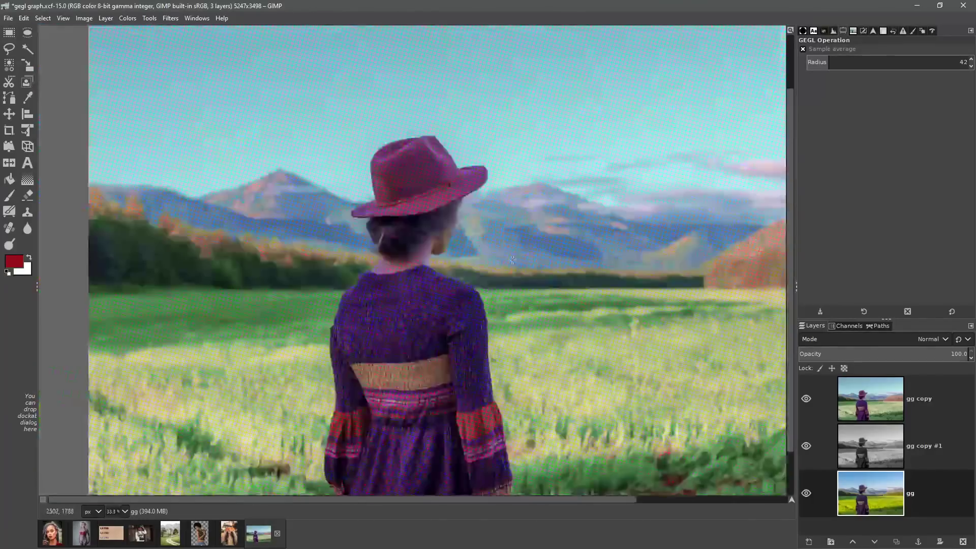
scroll(441, 221, "up", 1)
scroll(456, 251, "down", 2)
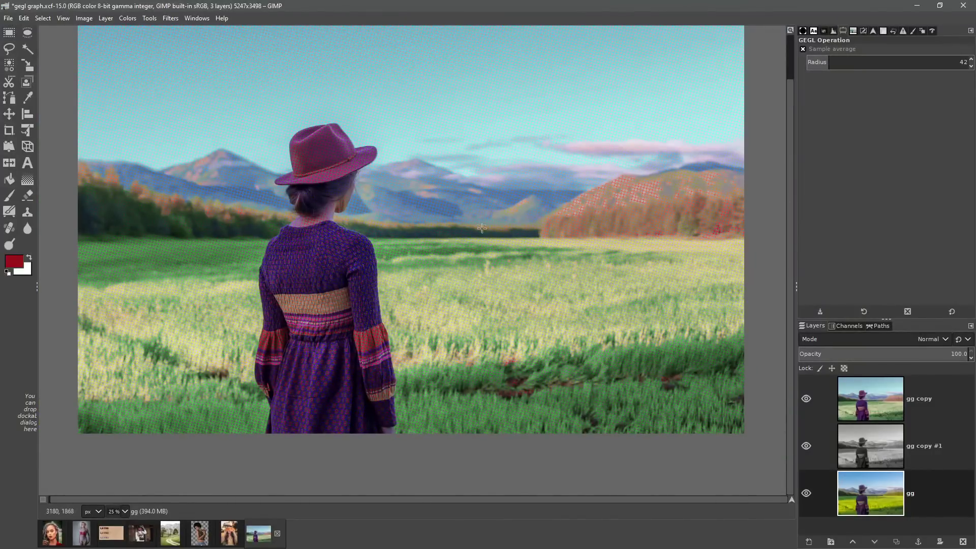
scroll(382, 246, "up", 4)
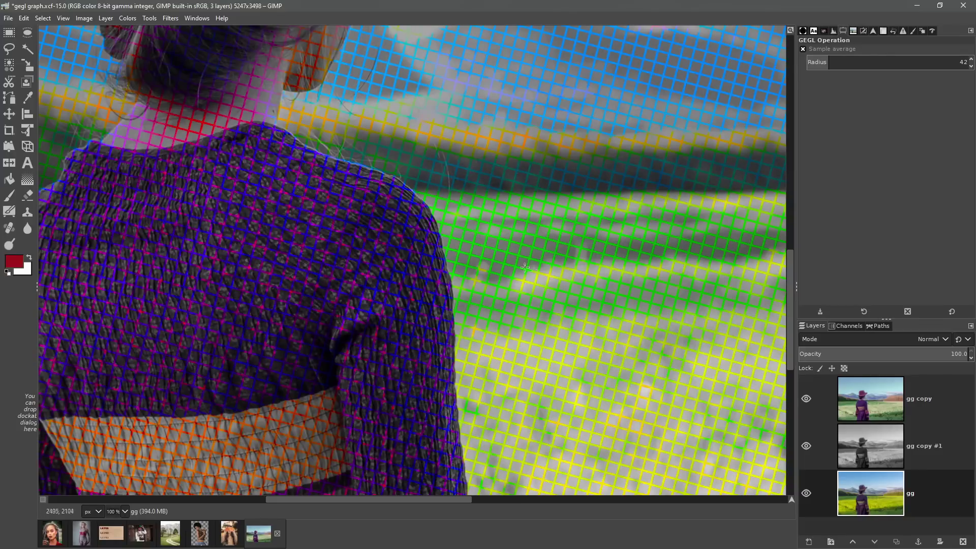
Step: Hide the gg copy and gg copy #1 layers in turn and make the original gg layer active
left_click(804, 398)
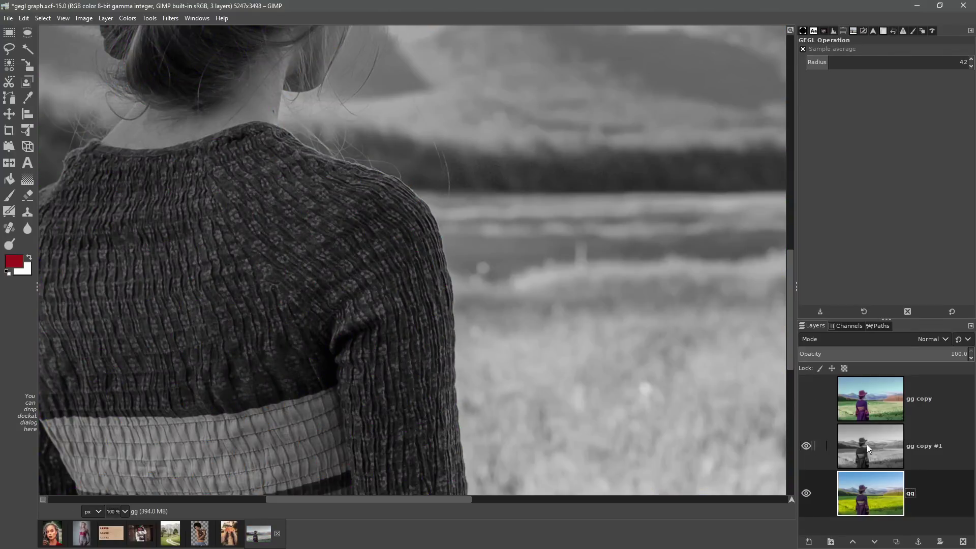
left_click(839, 445)
scroll(501, 298, "up", 3)
scroll(501, 298, "left", 2)
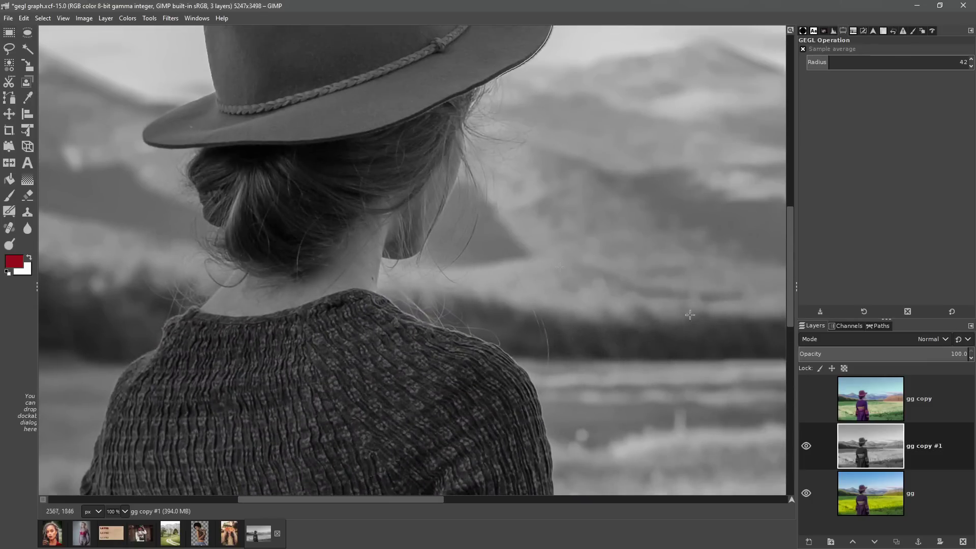
left_click(848, 490)
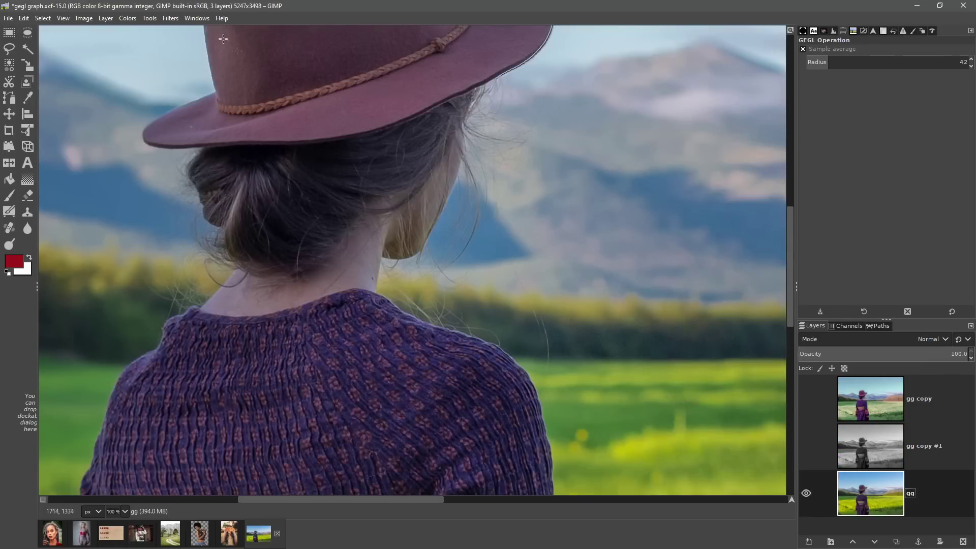
Step: Start the GEGL graph filter on the gg layer and inspect the beginning of its pipeline and the preview
left_click(172, 21)
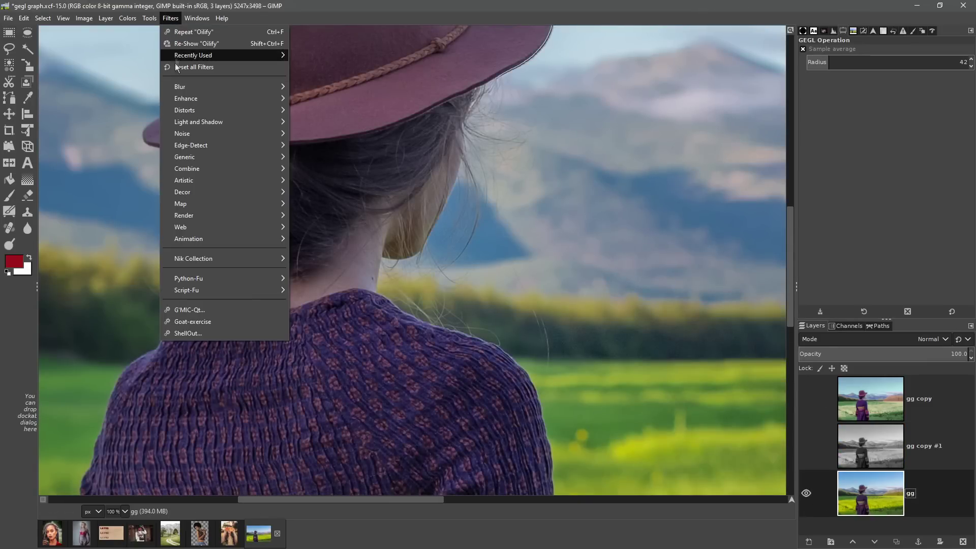
mouse_move(190, 133)
mouse_move(193, 157)
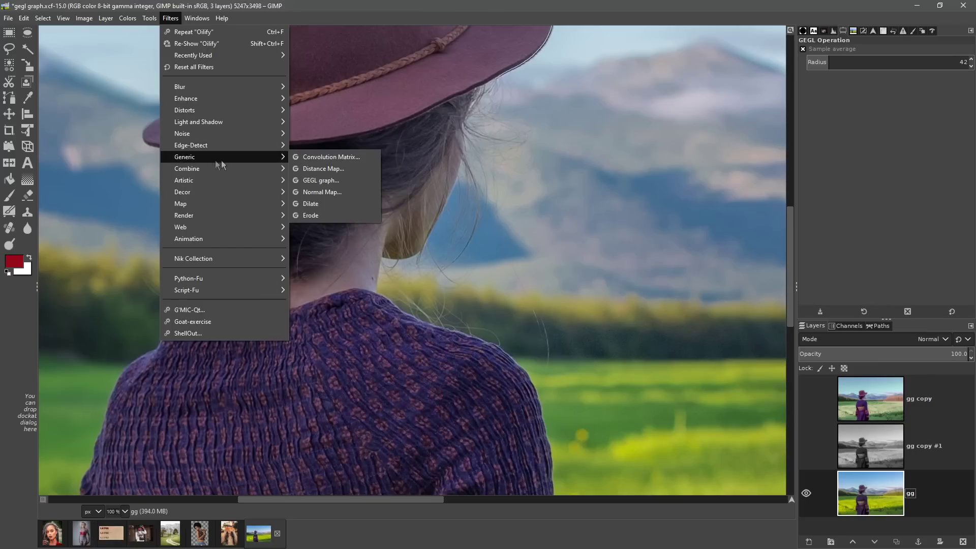
left_click(336, 181)
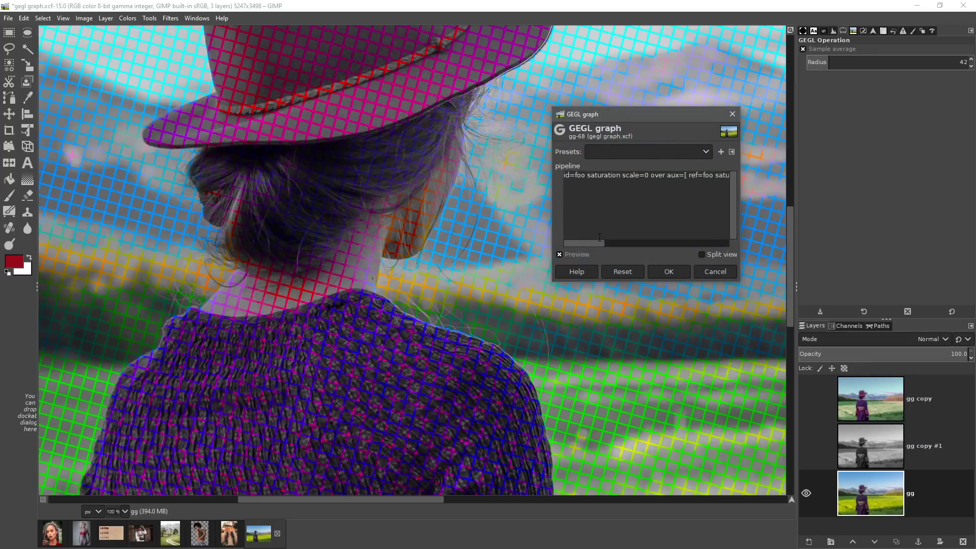
left_click_drag(594, 244, 528, 236)
scroll(329, 177, "down", 1)
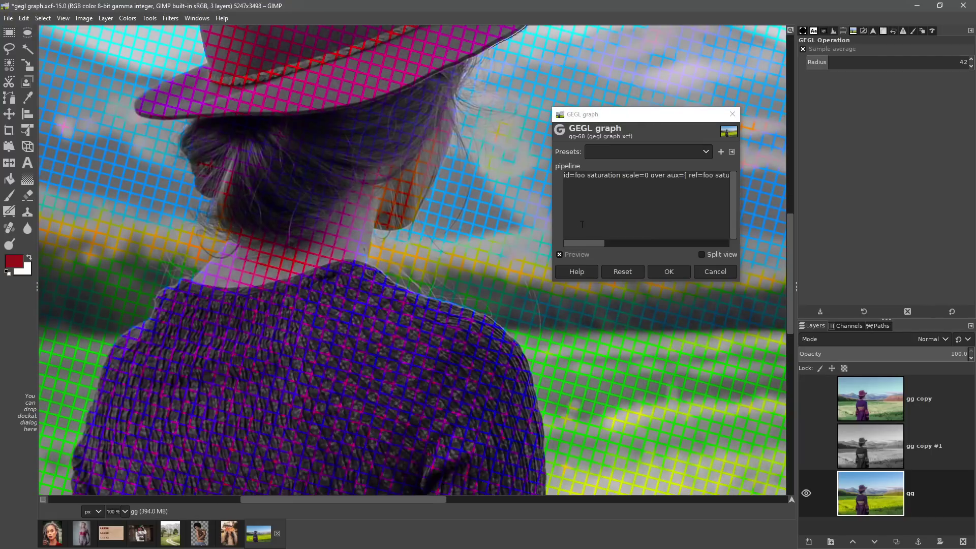
Step: Compare the GEGL graph effect with the original photo in split view, examining the woman and field at several zoom levels
left_click(702, 255)
left_click_drag(414, 212, 600, 180)
scroll(508, 193, "down", 3)
scroll(374, 206, "up", 5)
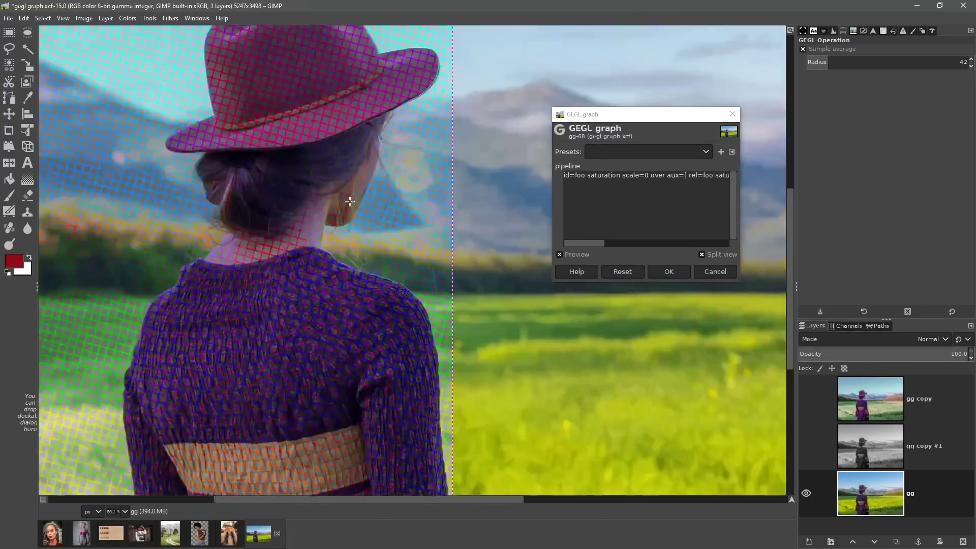
scroll(378, 281, "down", 2)
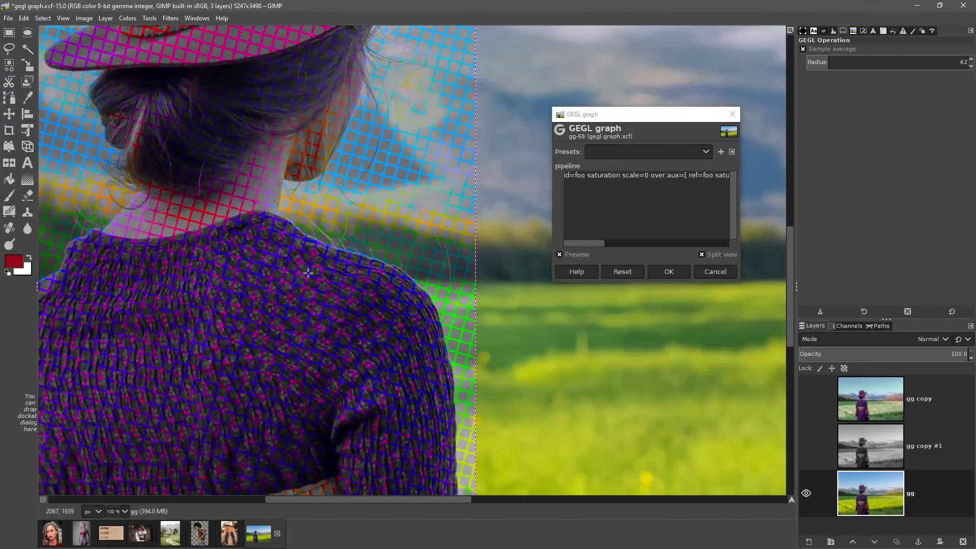
left_click_drag(475, 271, 533, 244)
scroll(330, 231, "down", 1)
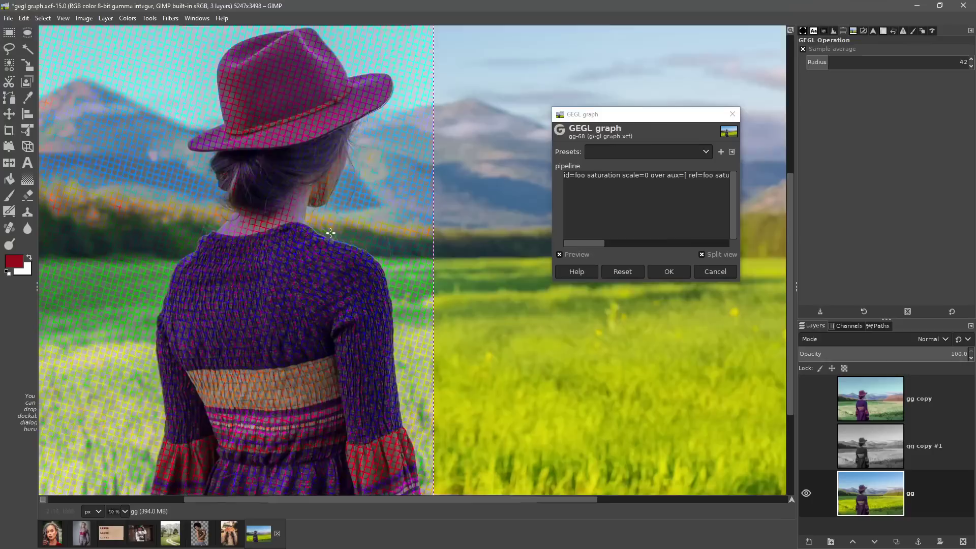
mouse_move(467, 235)
left_mouse_down()
mouse_move(284, 237)
mouse_move(614, 238)
mouse_move(417, 238)
mouse_move(375, 249)
mouse_move(517, 231)
mouse_move(480, 233)
left_mouse_up()
Step: Read through the GEGL graph pipeline expression to its end and discard the filter
left_click_drag(569, 246, 690, 239)
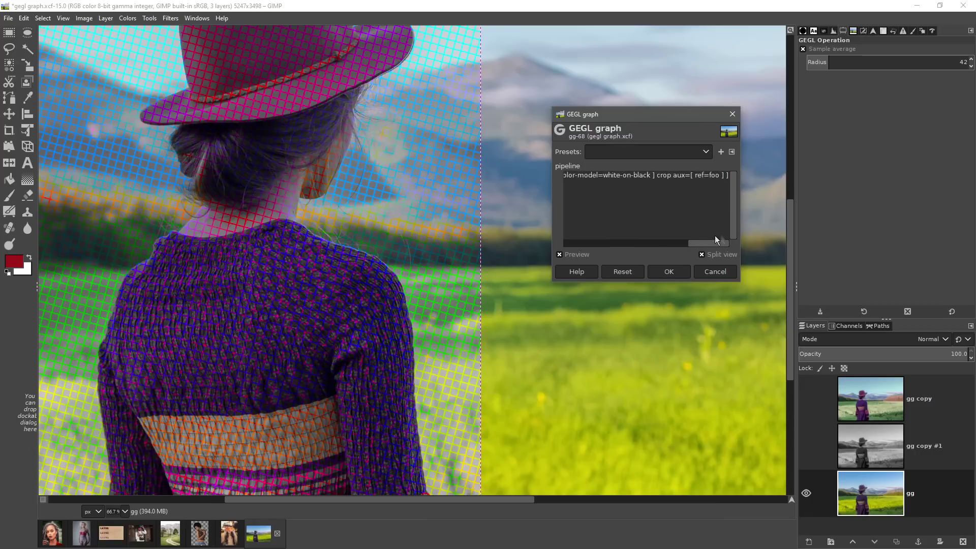
left_click_drag(727, 176, 472, 174)
left_click_drag(585, 243, 736, 233)
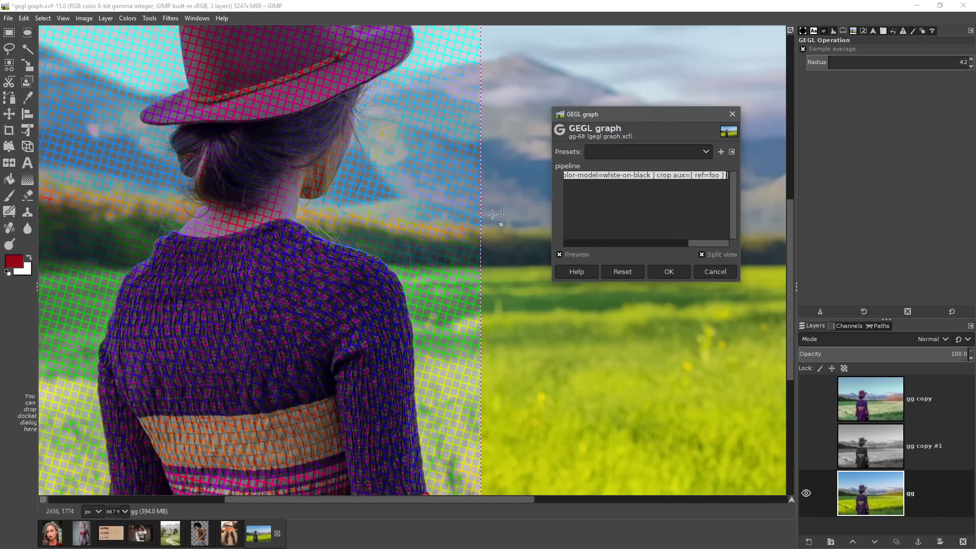
left_click(711, 272)
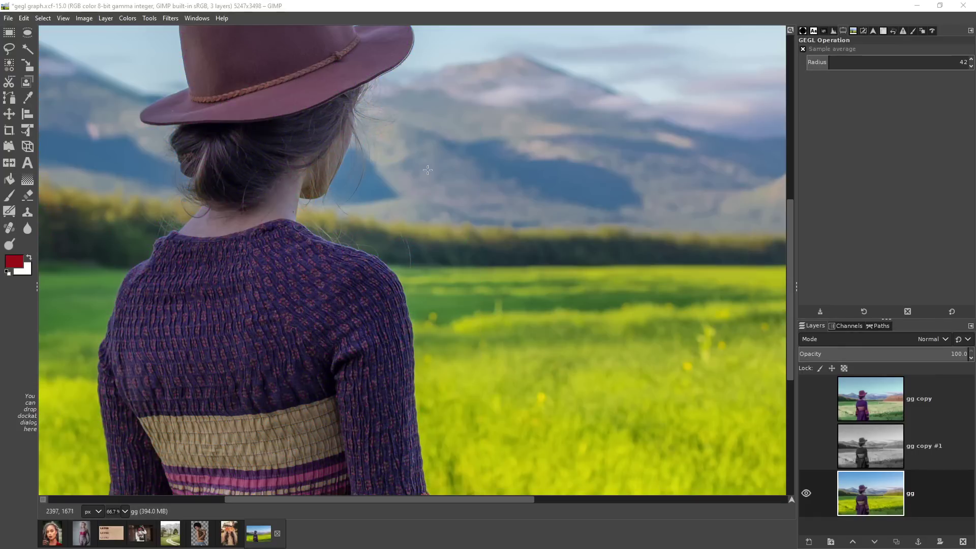
left_click_drag(414, 180, 450, 177)
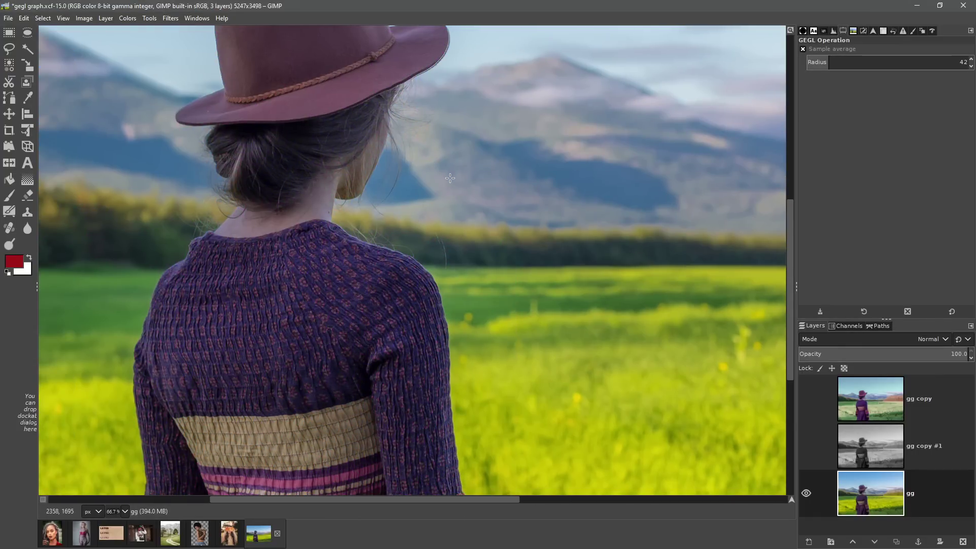